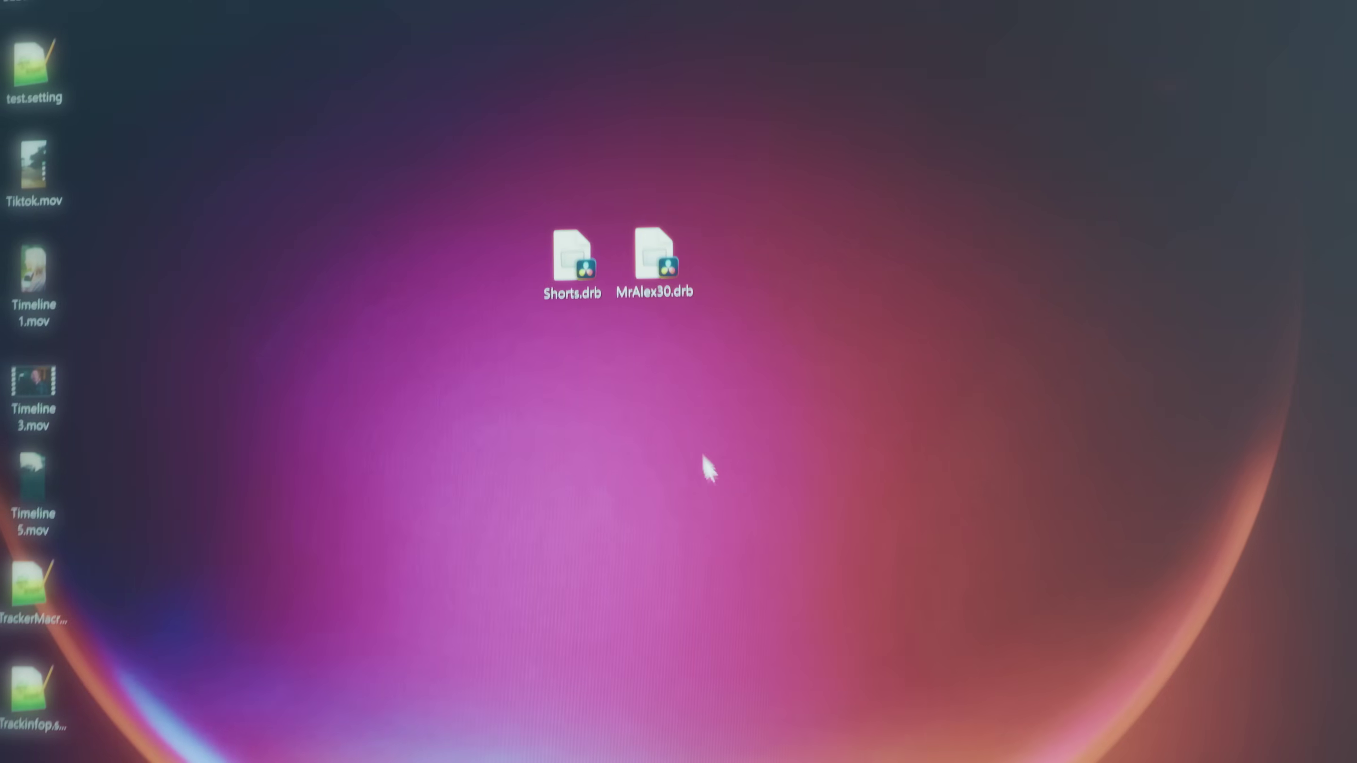
Select the desktop .drb files and open MrAlex30.drb in DaVinci Resolve
left_click(585, 301)
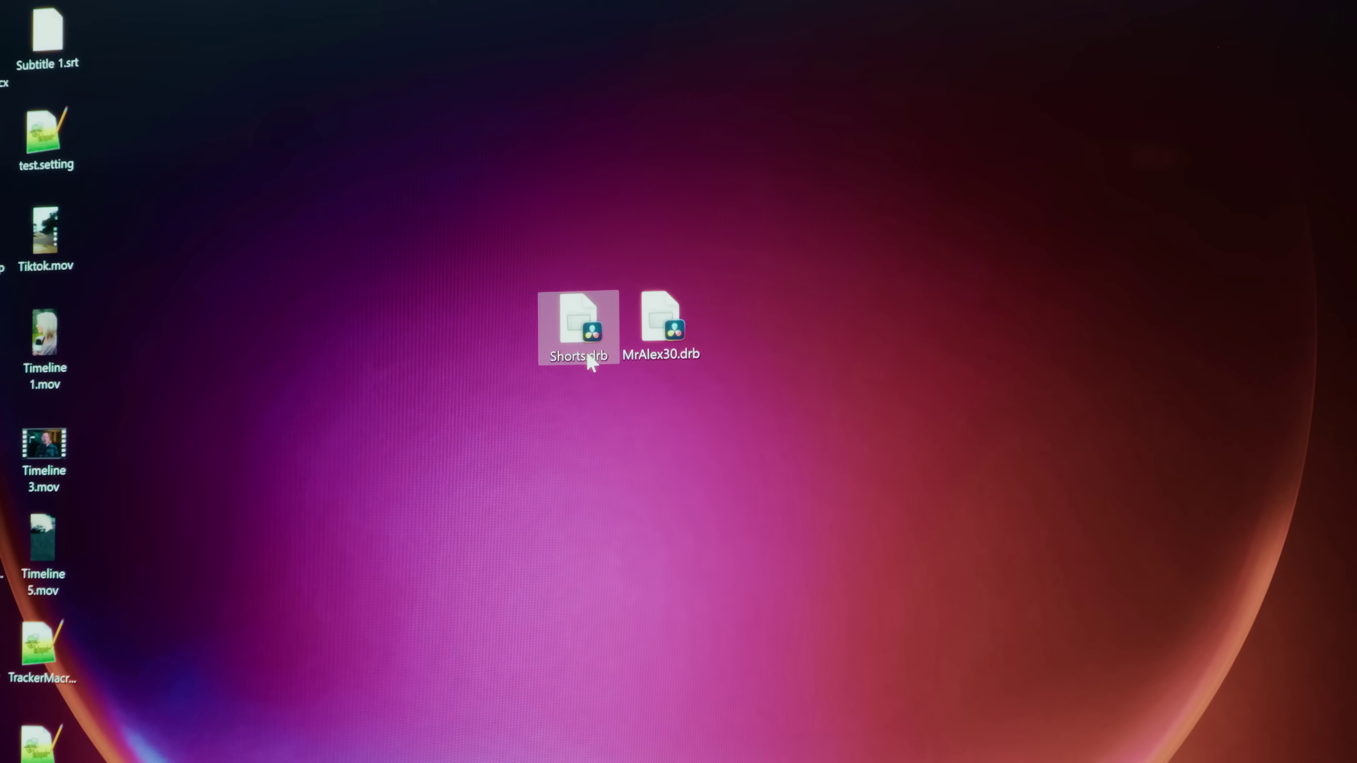
left_click(672, 350, "ctrl")
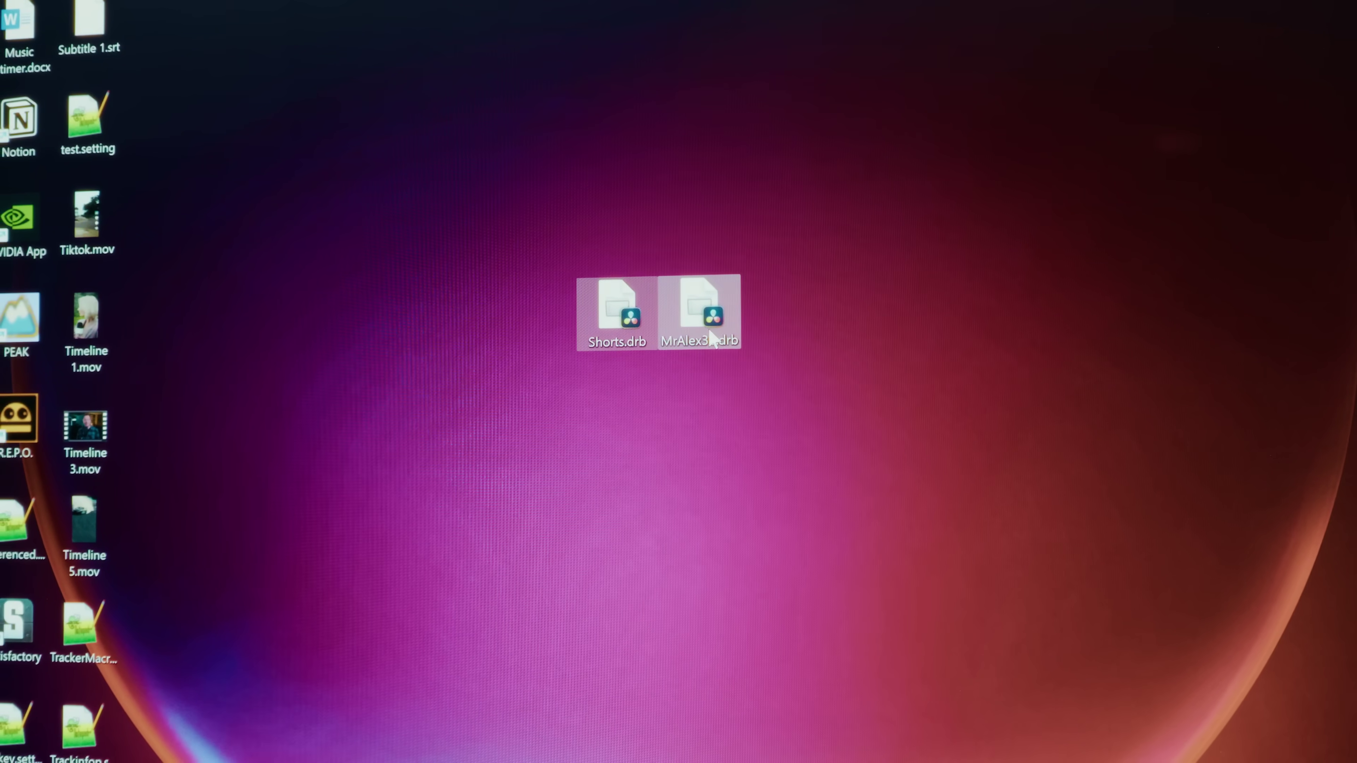
left_click(713, 338)
double_click(702, 321)
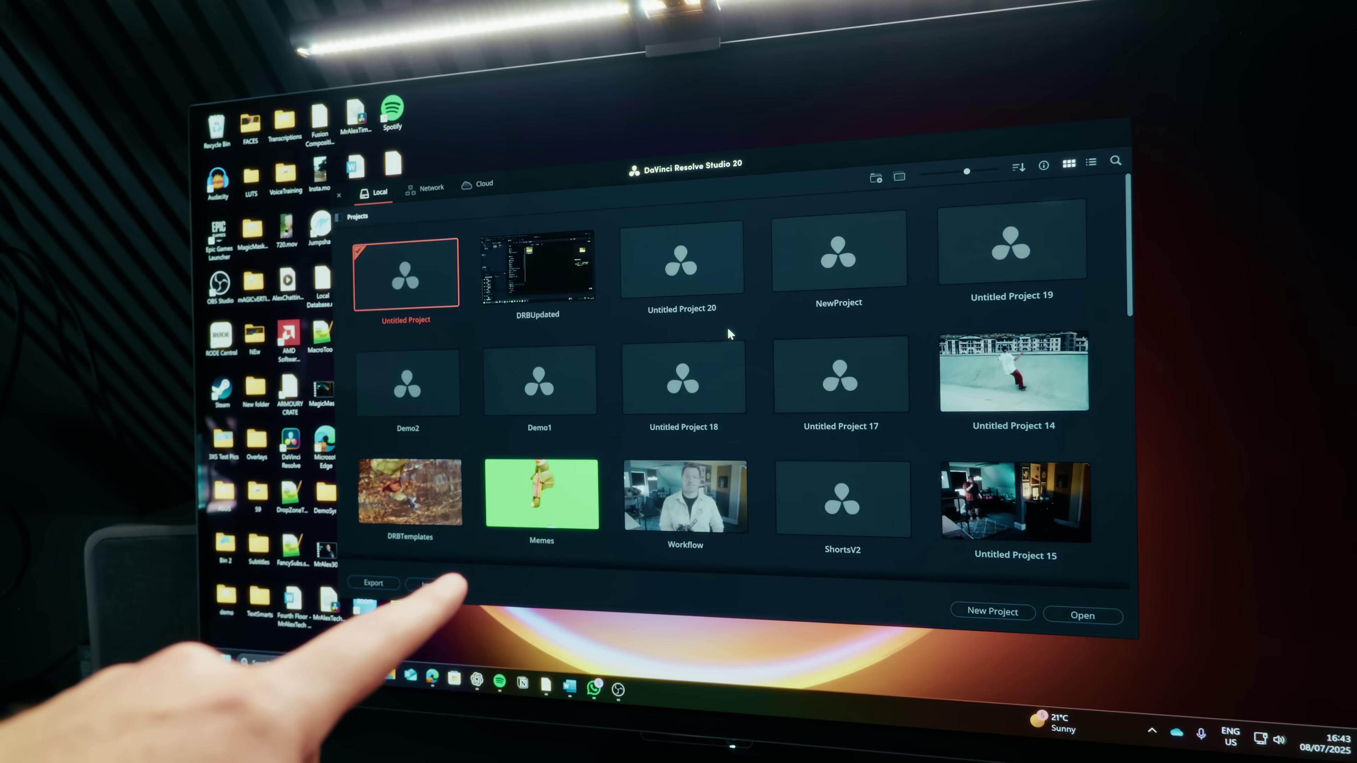
Import the MrAlex30 bins into Untitled Project, browse its Media and MrAlex30 bins, and open the MrAlex30 timeline
key("Return")
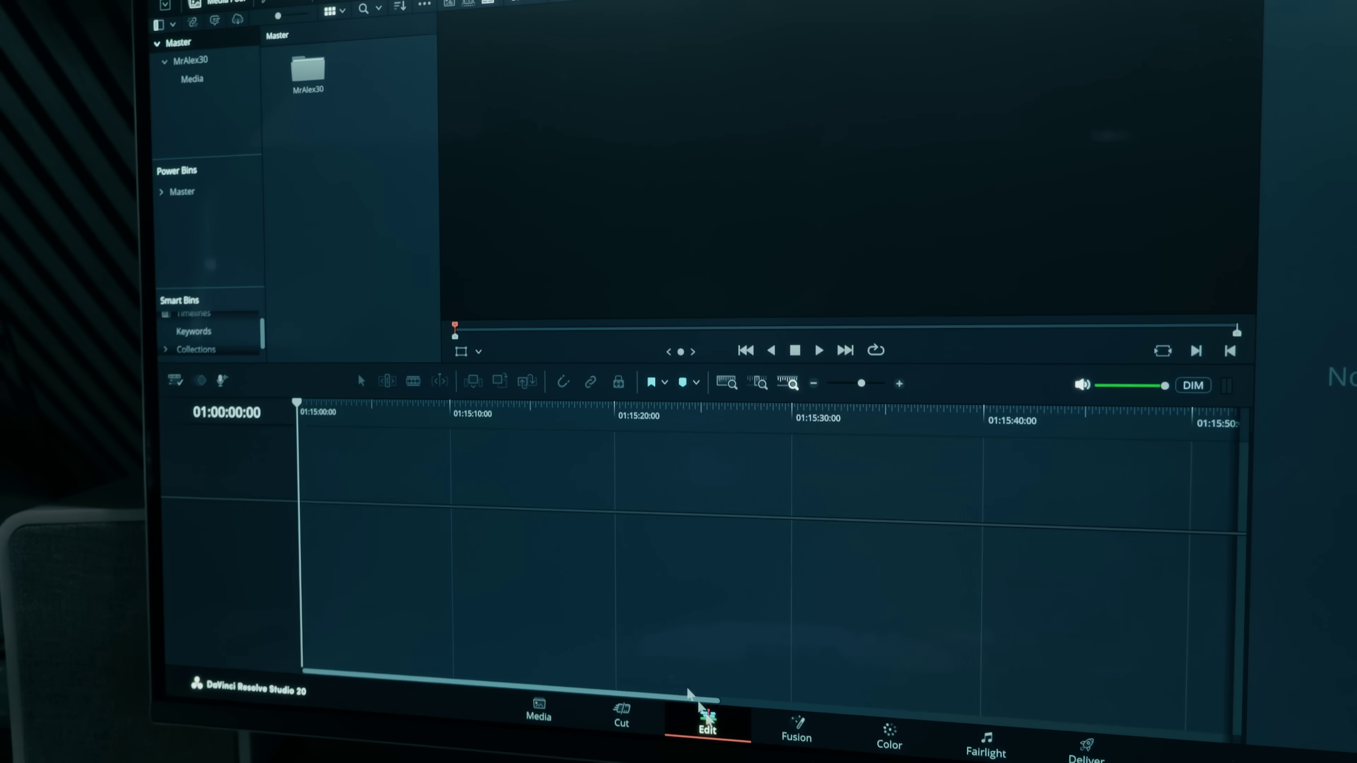
left_click(191, 78)
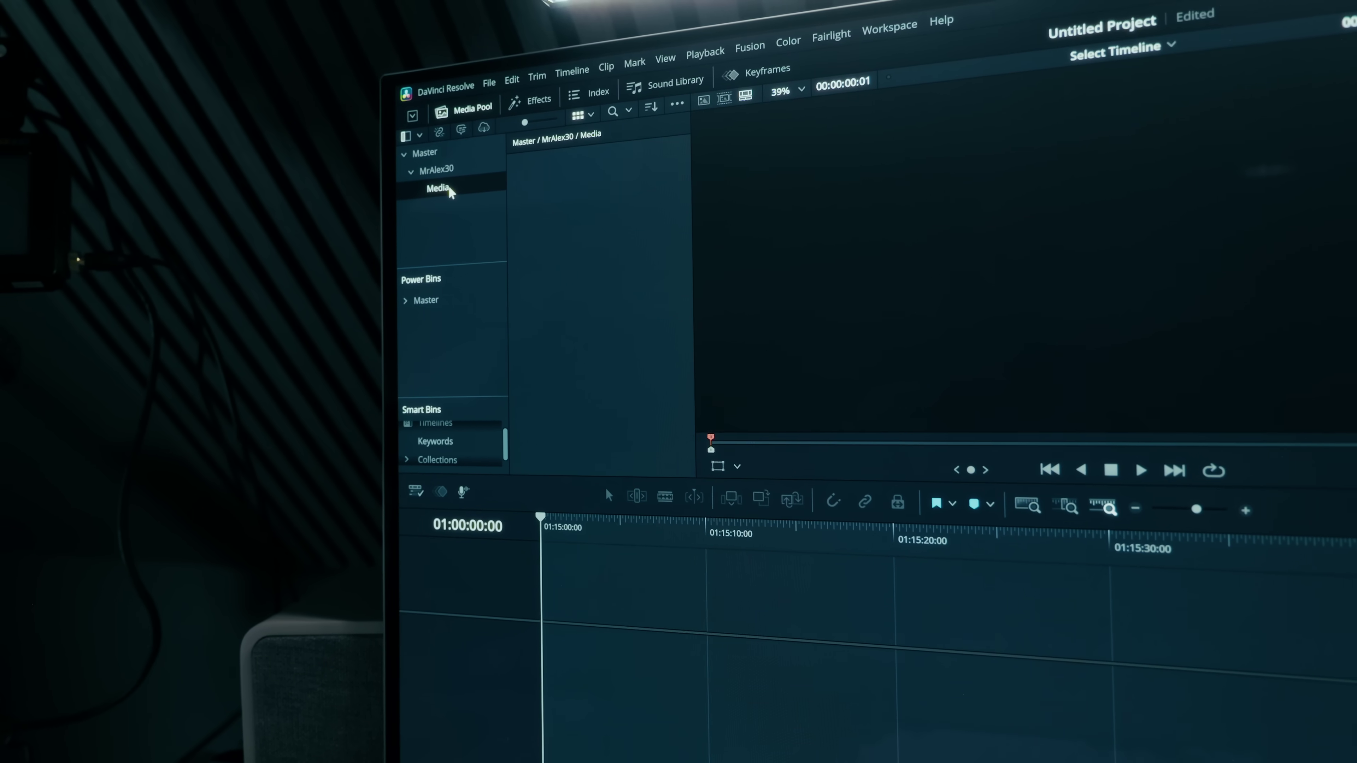
left_click(449, 170)
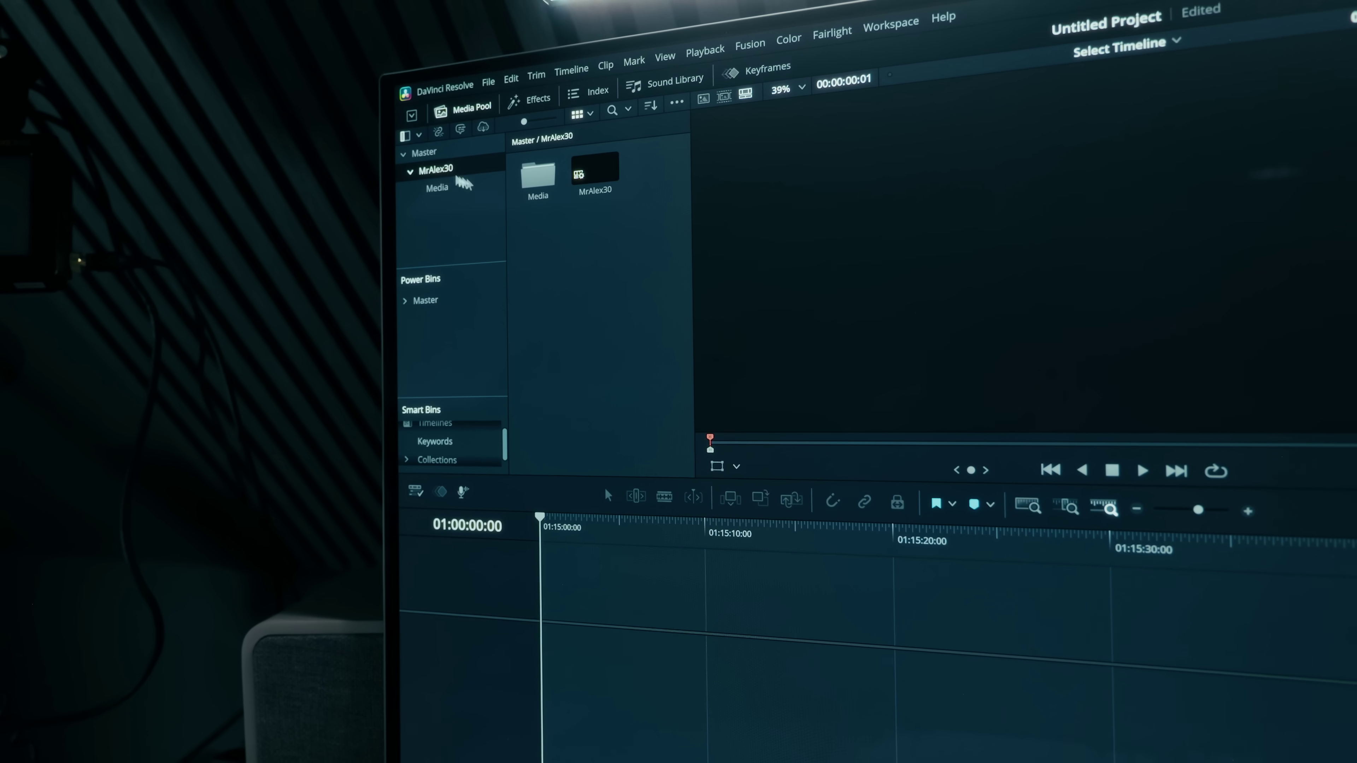
double_click(594, 174)
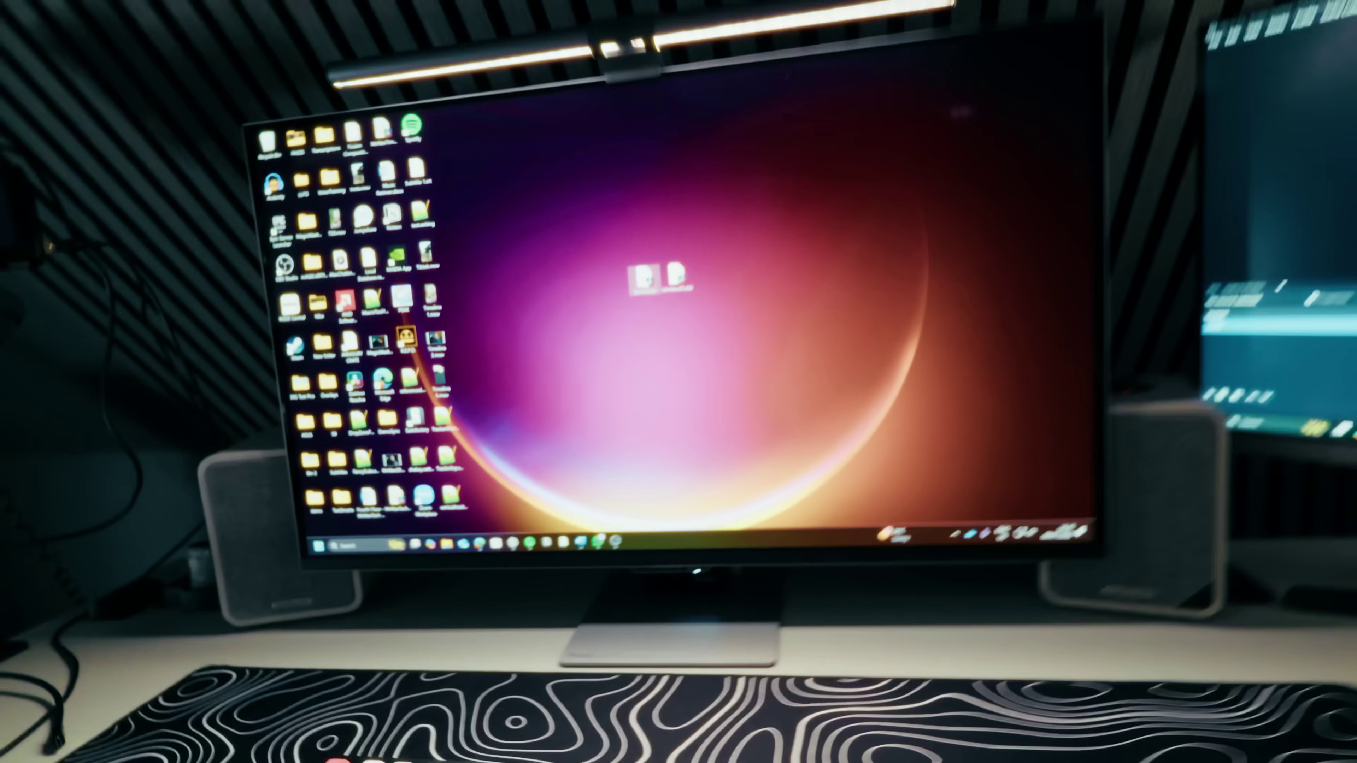
Import Shorts.drb, resync the 100_PANA bin with its folder's media, and drag a clip onto a new timeline
double_click(644, 278)
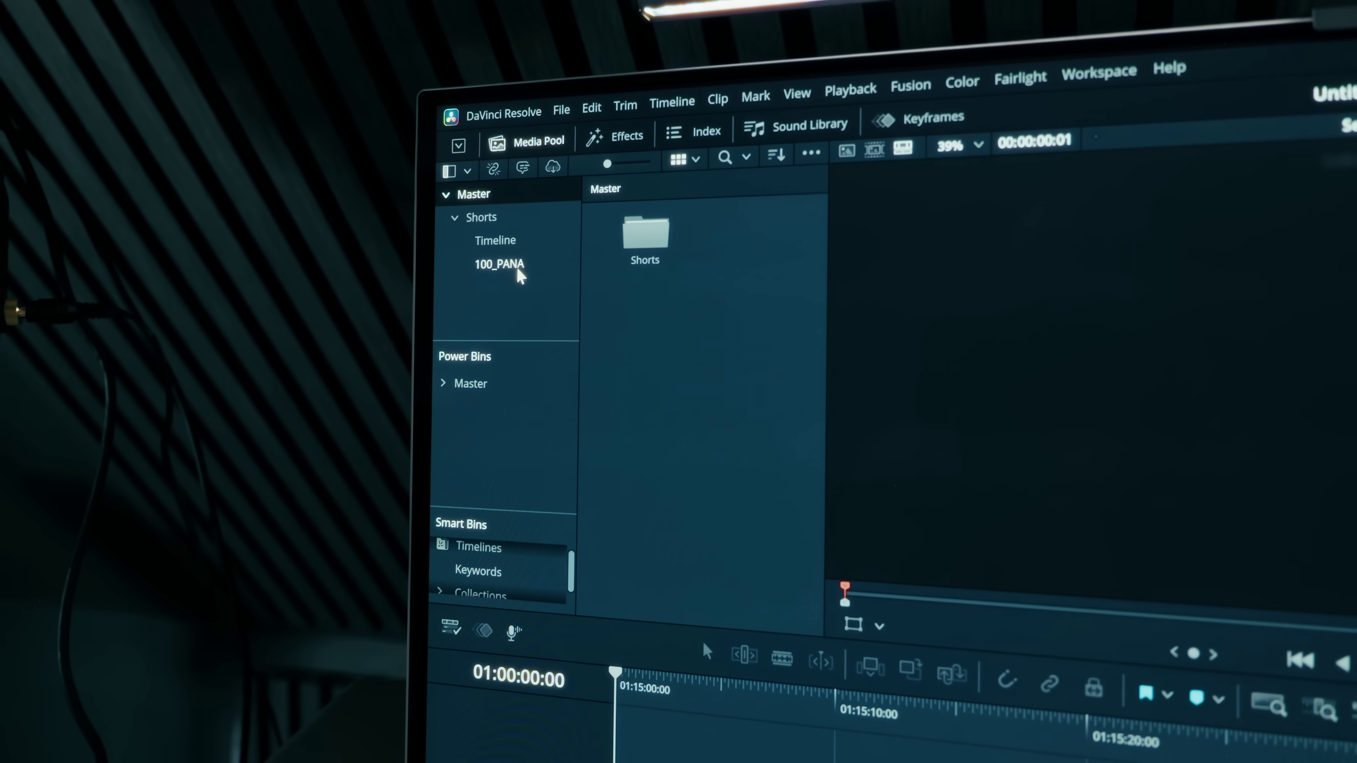
left_click(480, 231)
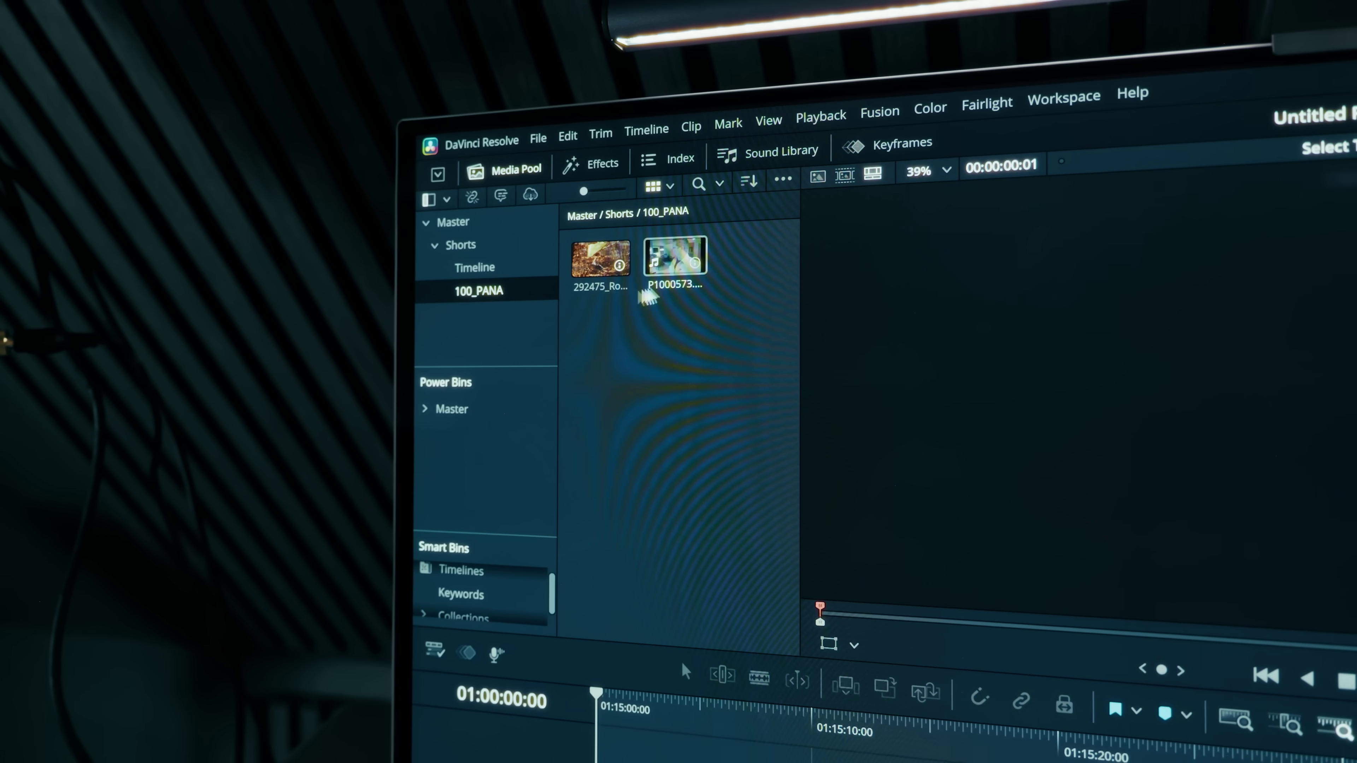
right_click(490, 289)
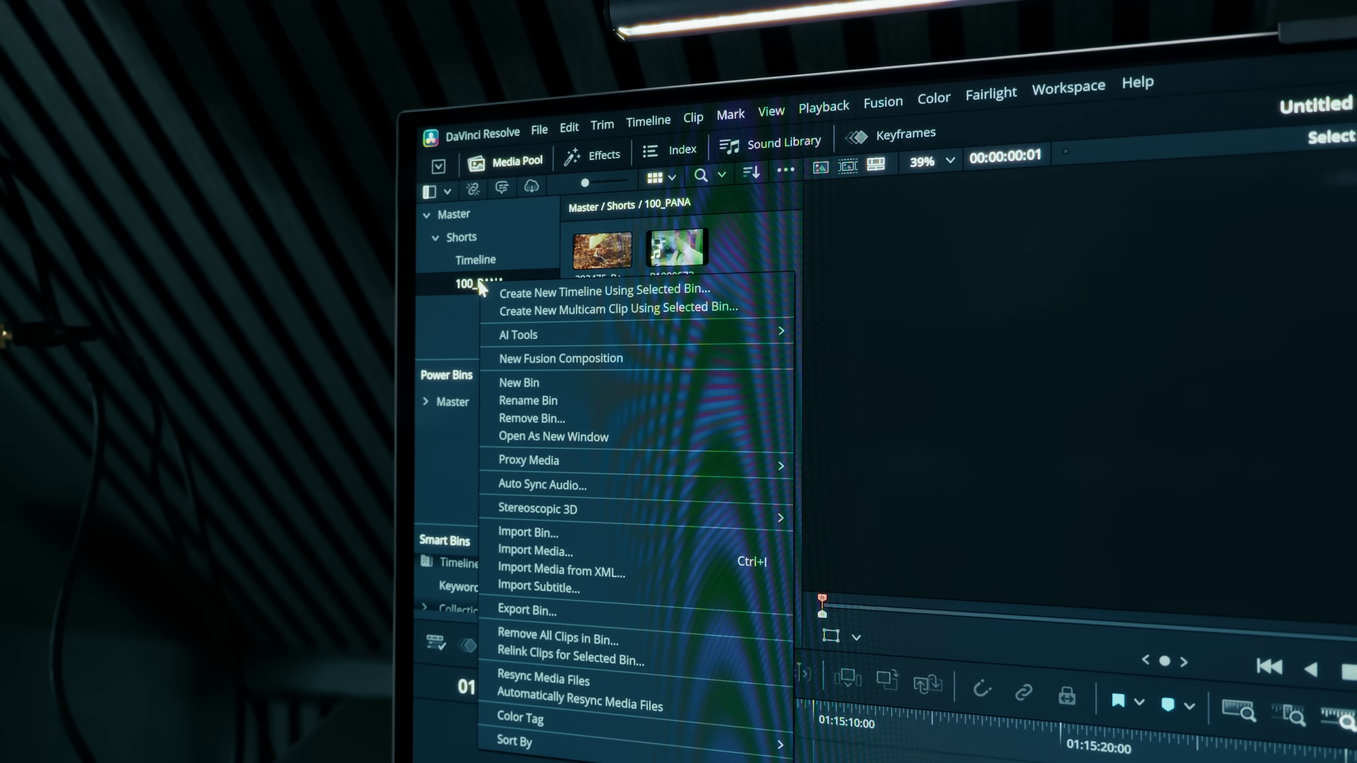
left_click(530, 677)
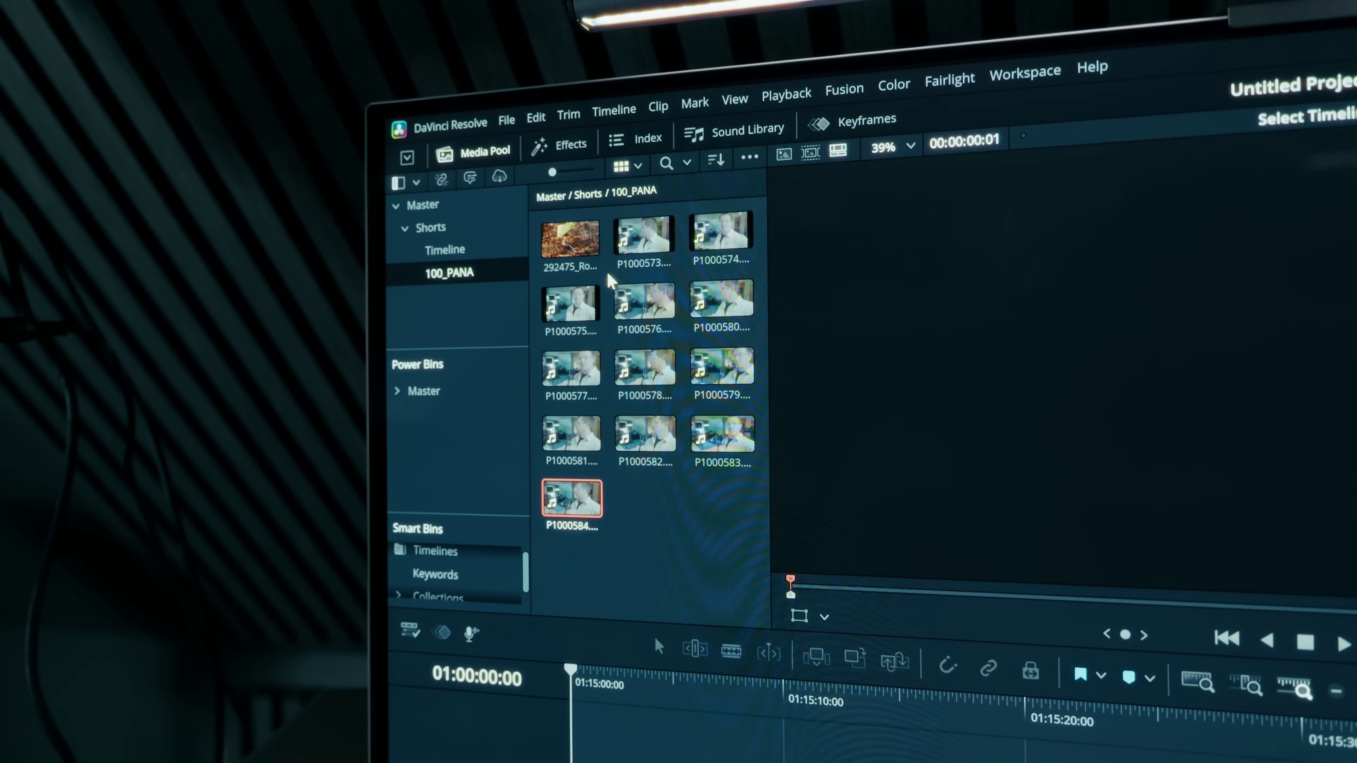
left_click_drag(567, 483, 587, 759)
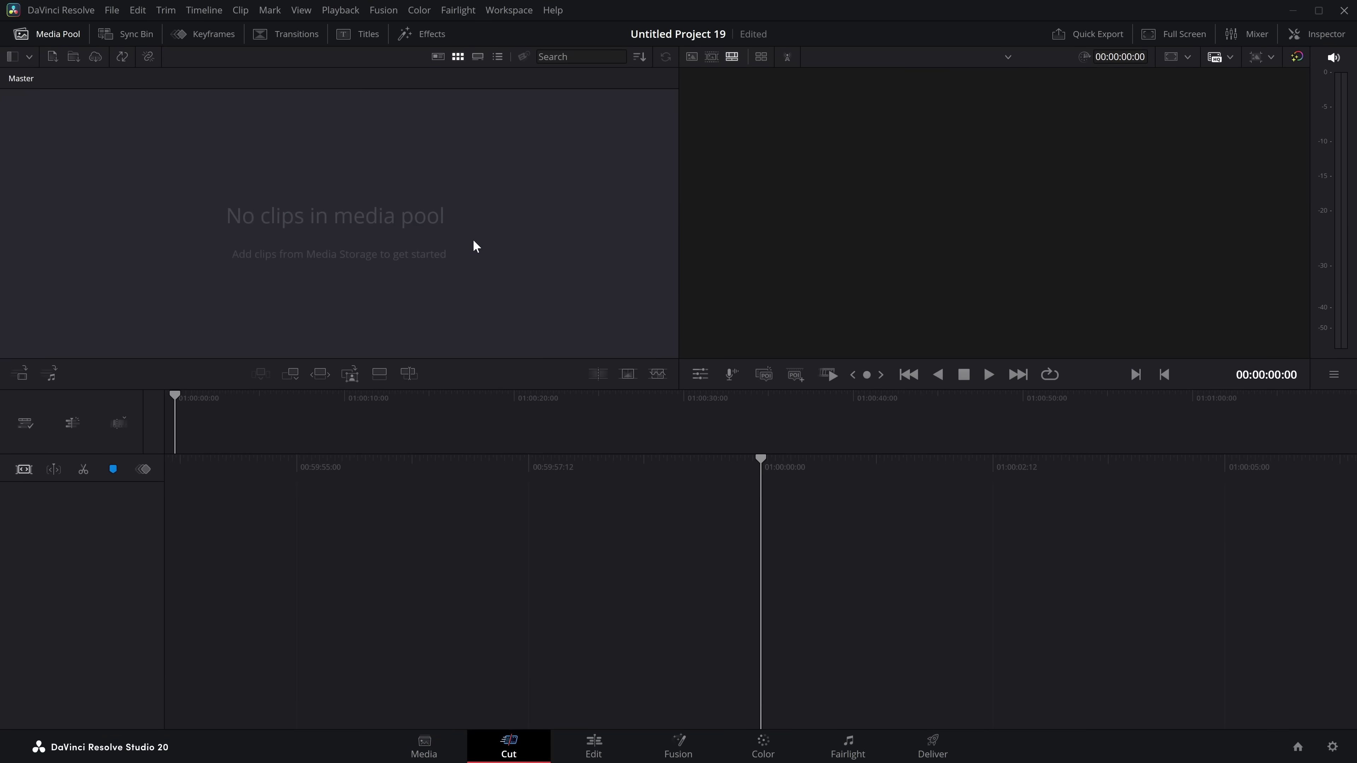
On the Edit page, create a bin named MrAlexTech and open it
left_click(604, 752)
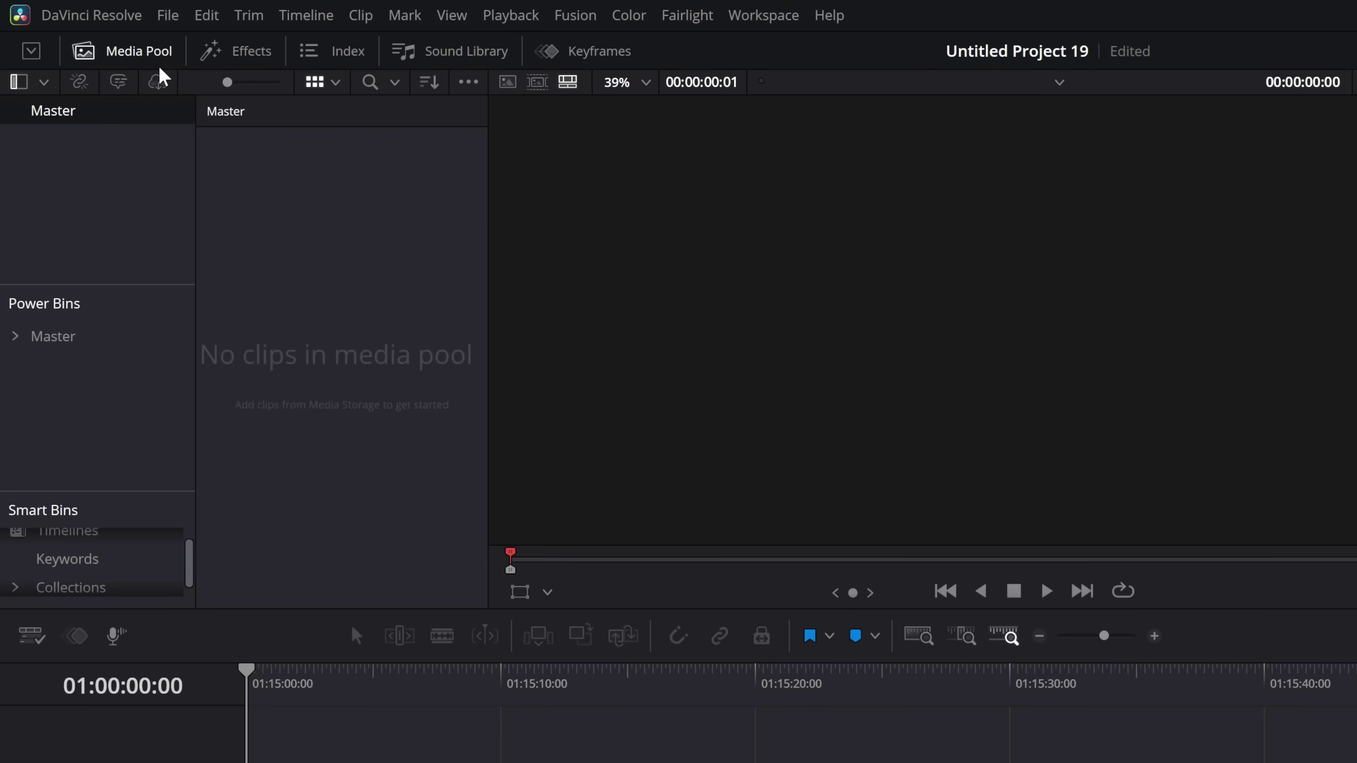
left_click(143, 52)
left_click(138, 55)
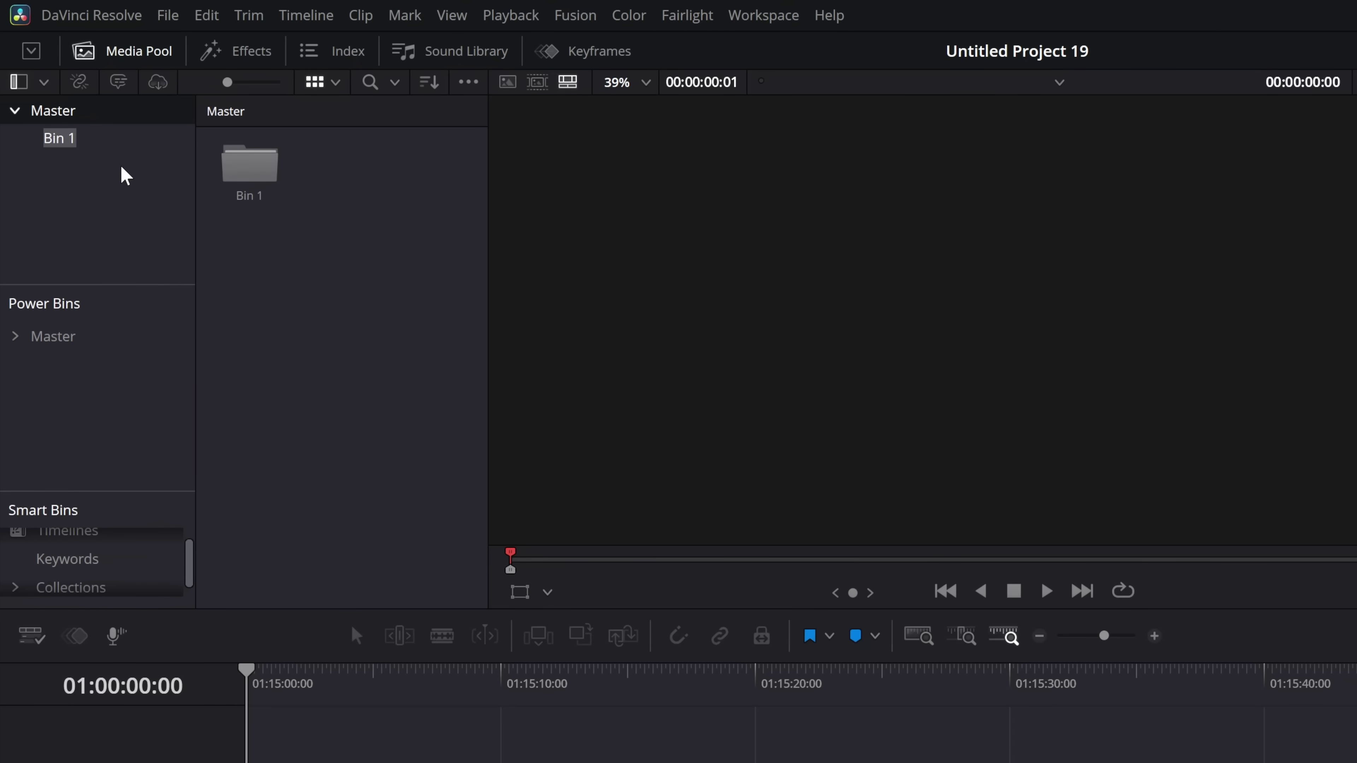
type("MrAlexTech")
key("Return")
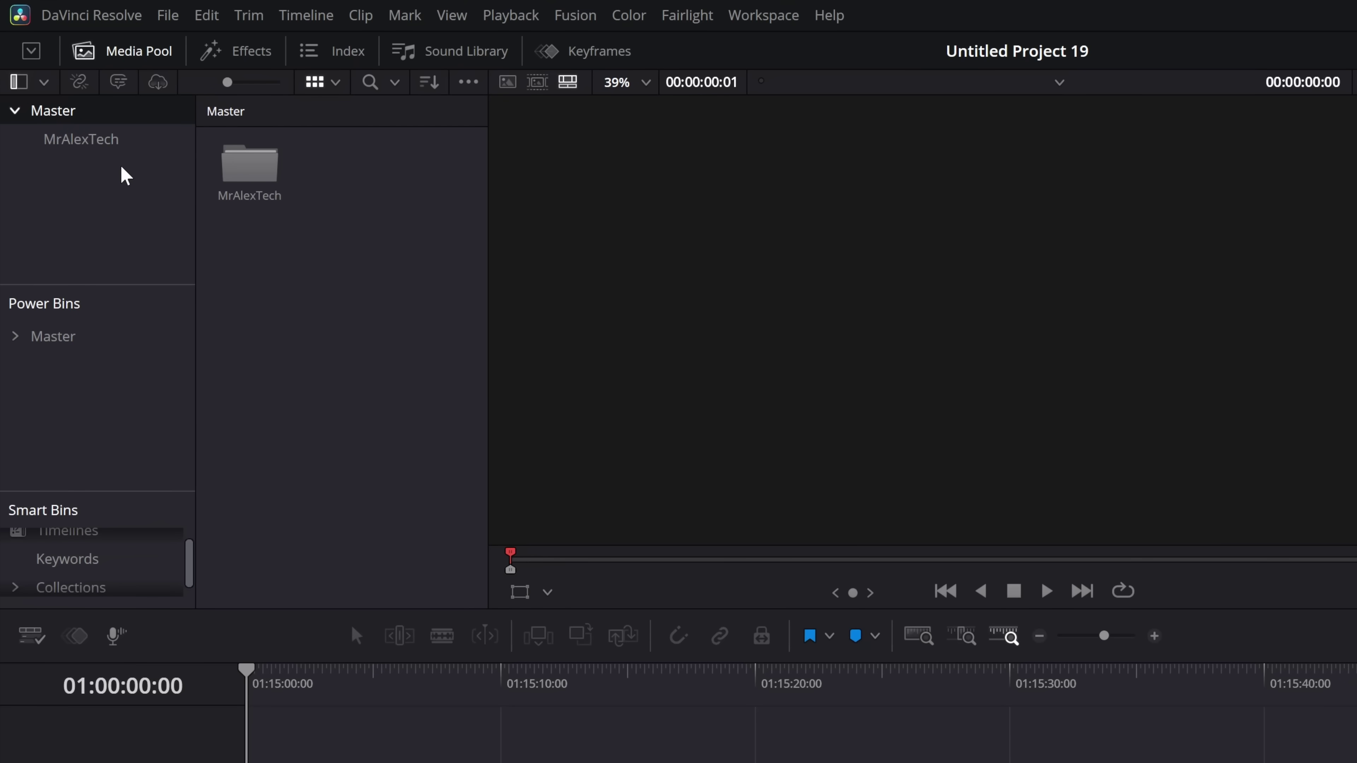
left_click(115, 138)
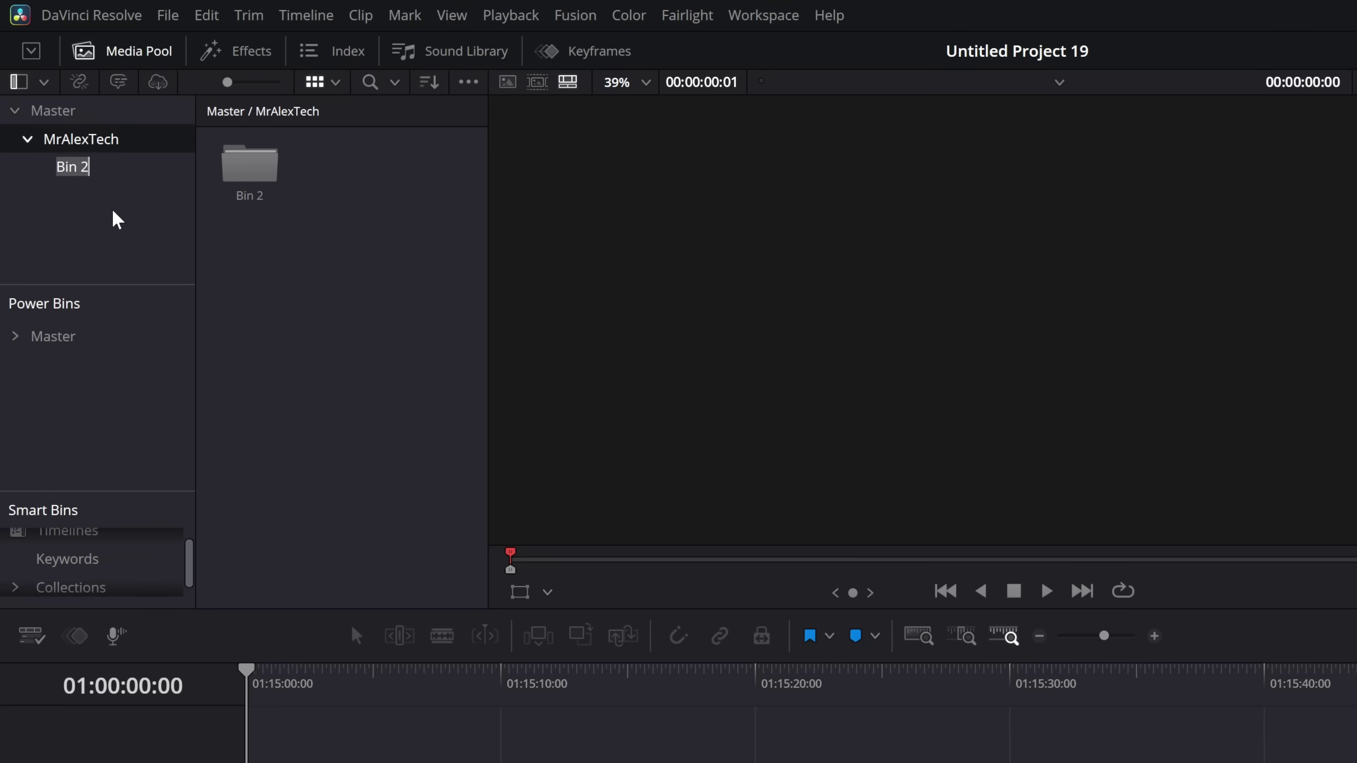
Create a Media bin inside MrAlexTech containing two new sub-bins
type("Media")
key("Return")
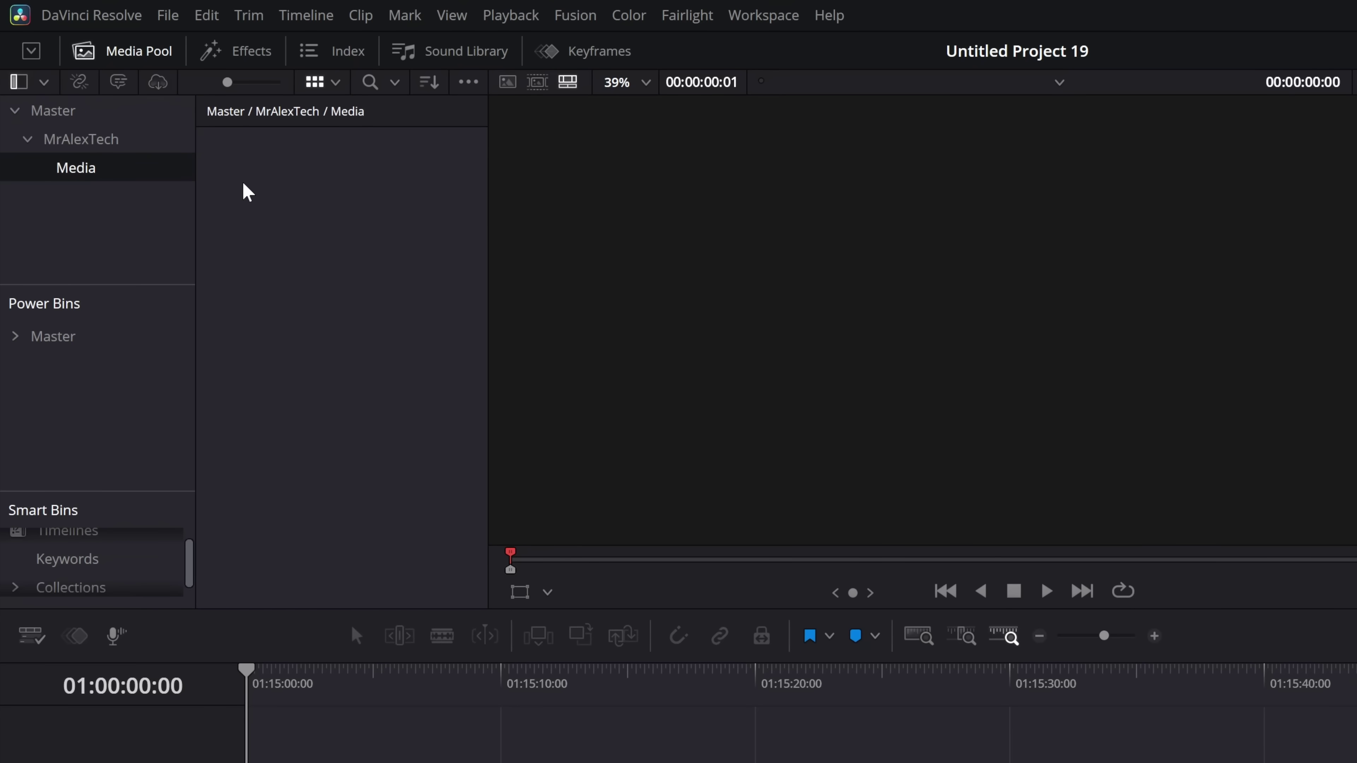
right_click(243, 189)
key("Escape")
right_click(270, 224)
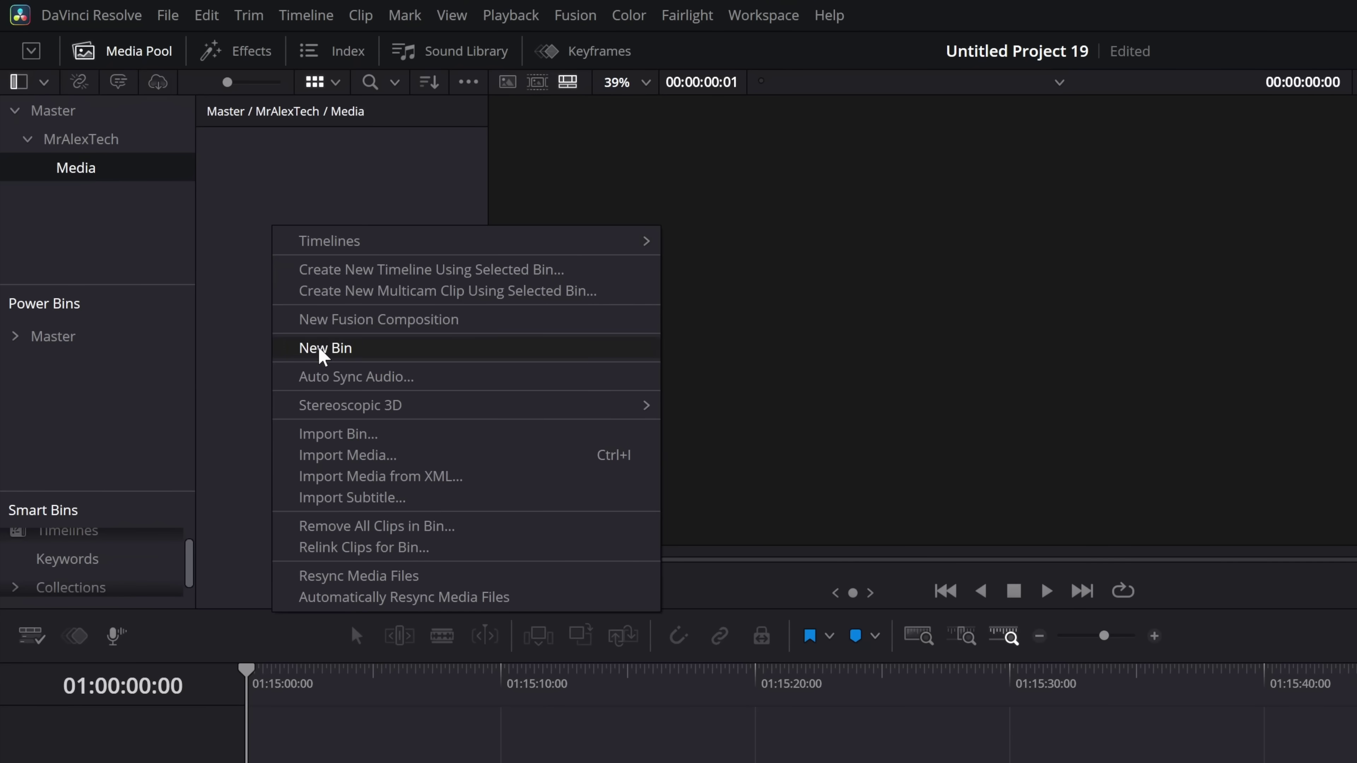
left_click(323, 347)
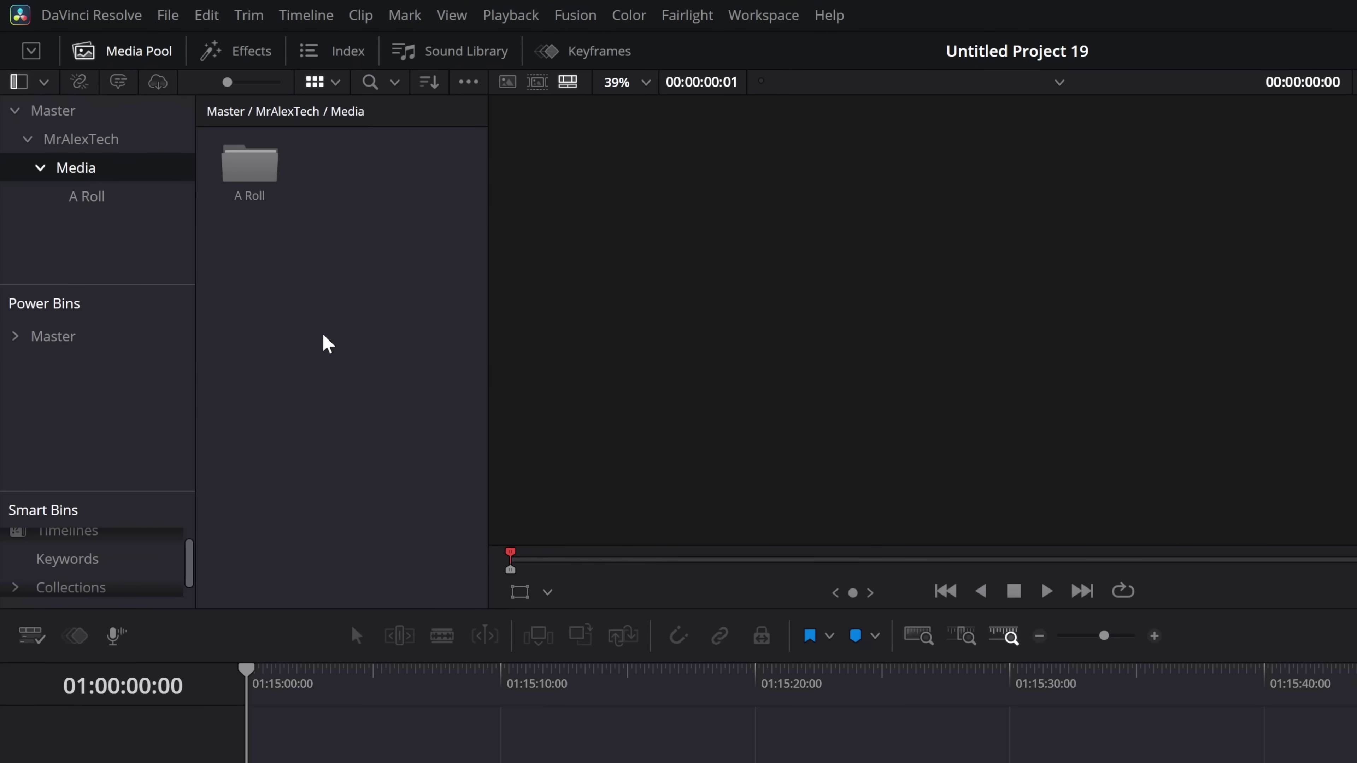
right_click(297, 292)
left_click(396, 416)
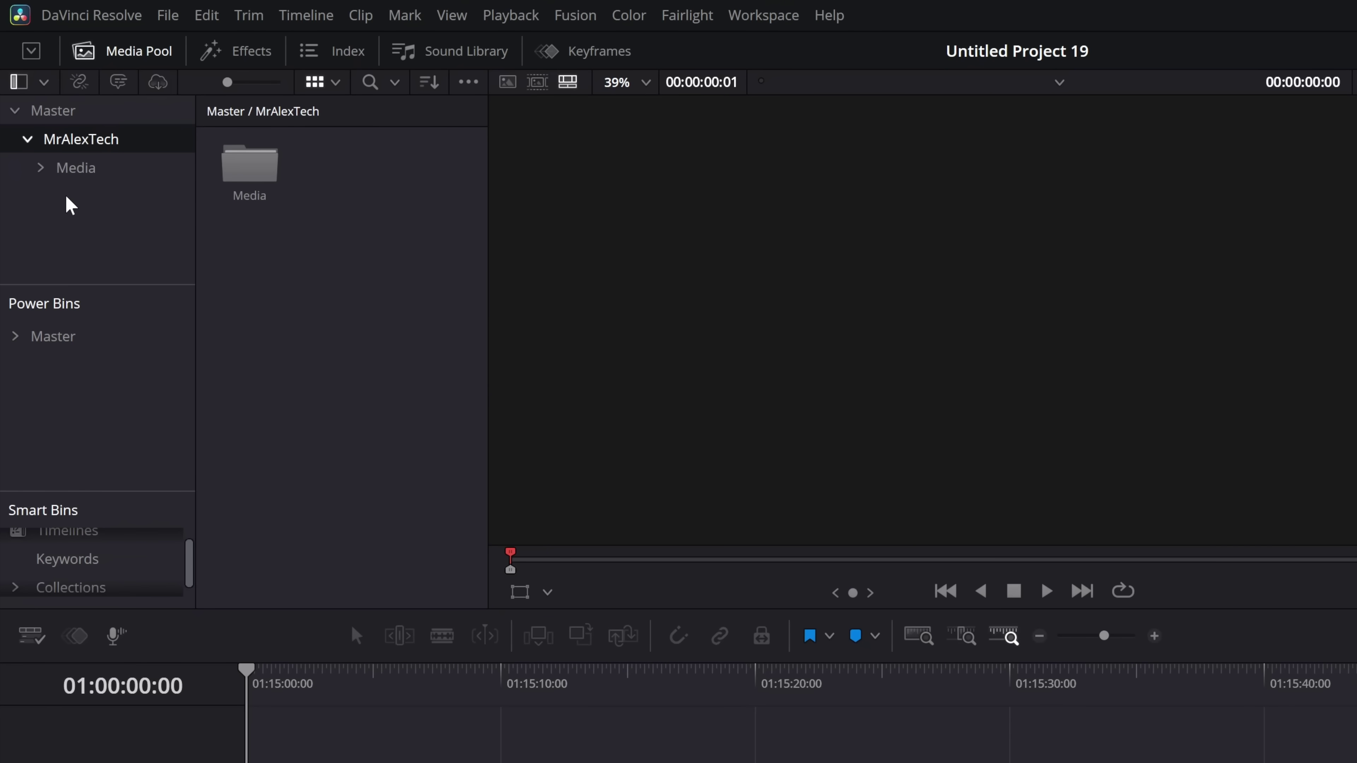
Add a Timeline bin under MrAlexTech and open it
right_click(67, 198)
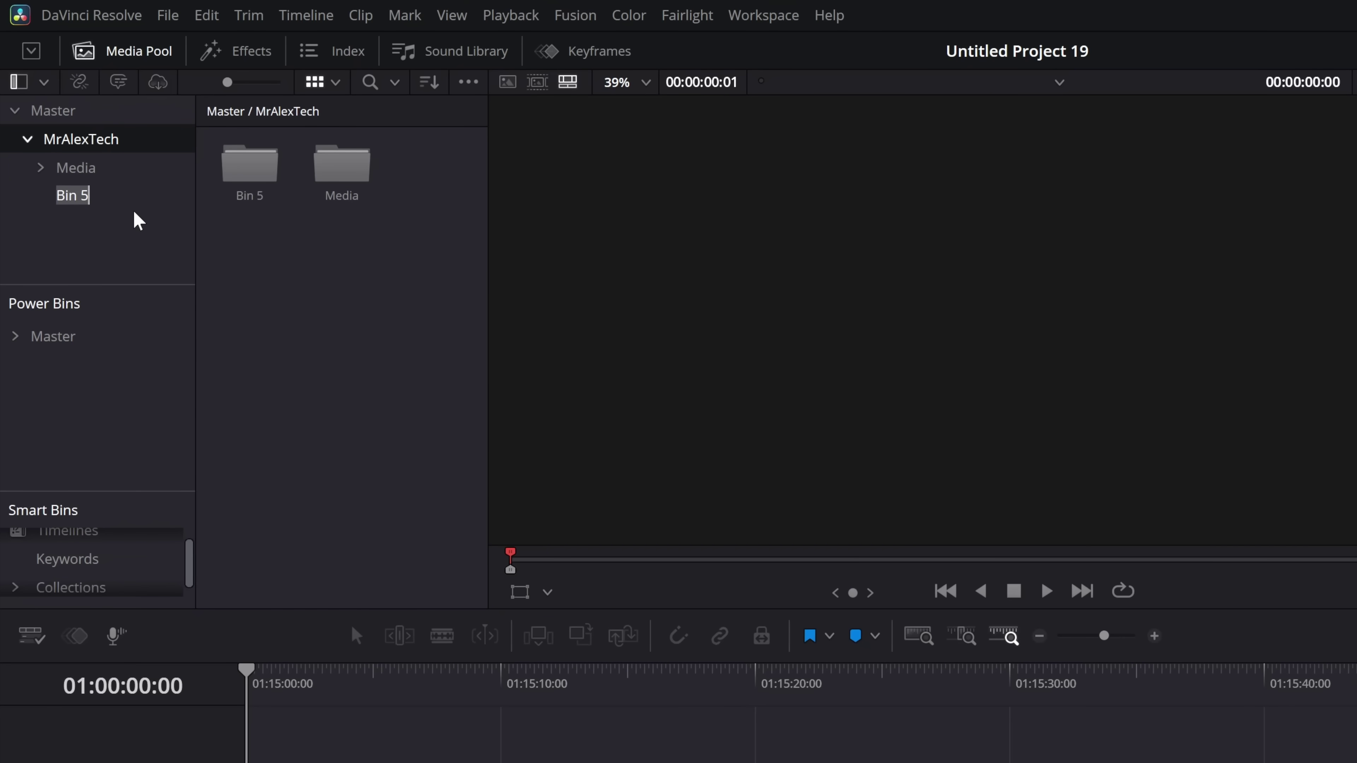
type("Timeline")
key("Return")
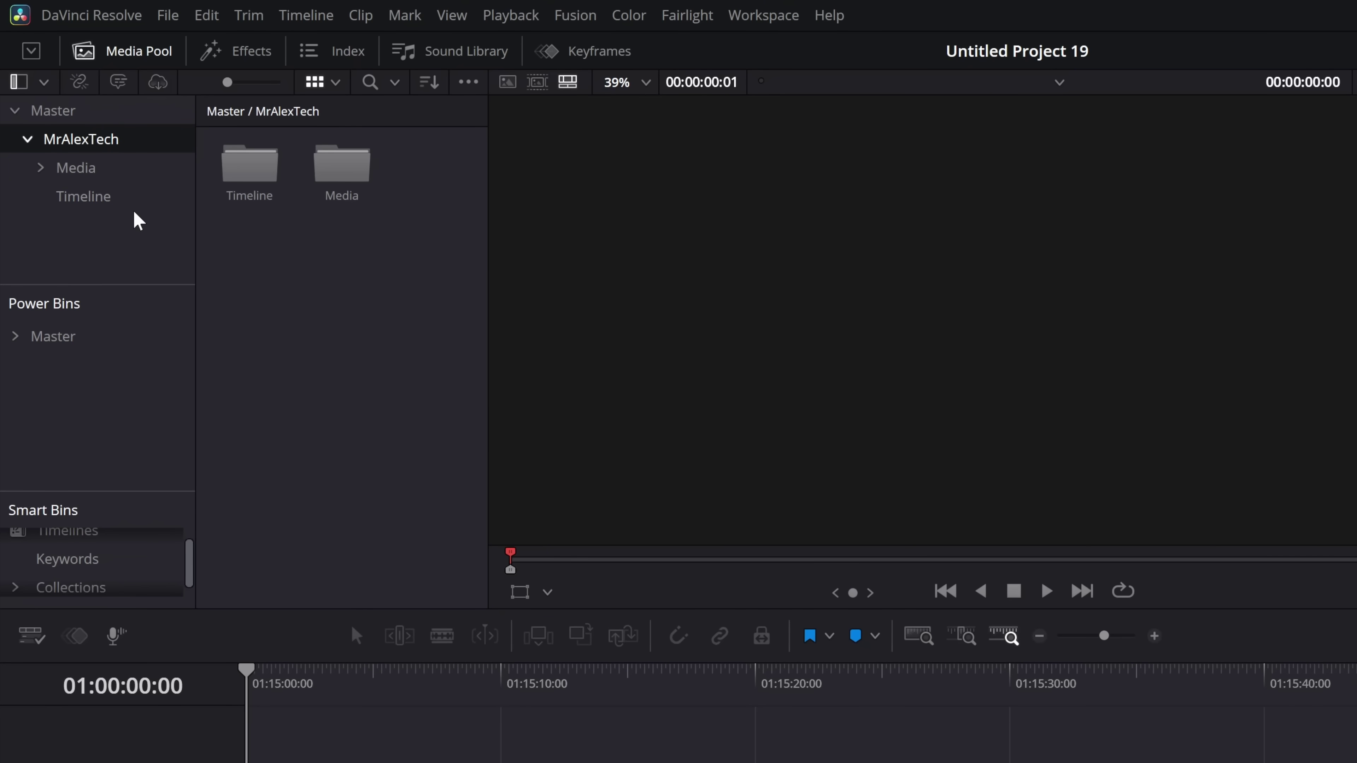
left_click(71, 199)
Create the MrAlexTech timeline with custom settings of 3840 x 2160 at 29.97 fps
right_click(274, 204)
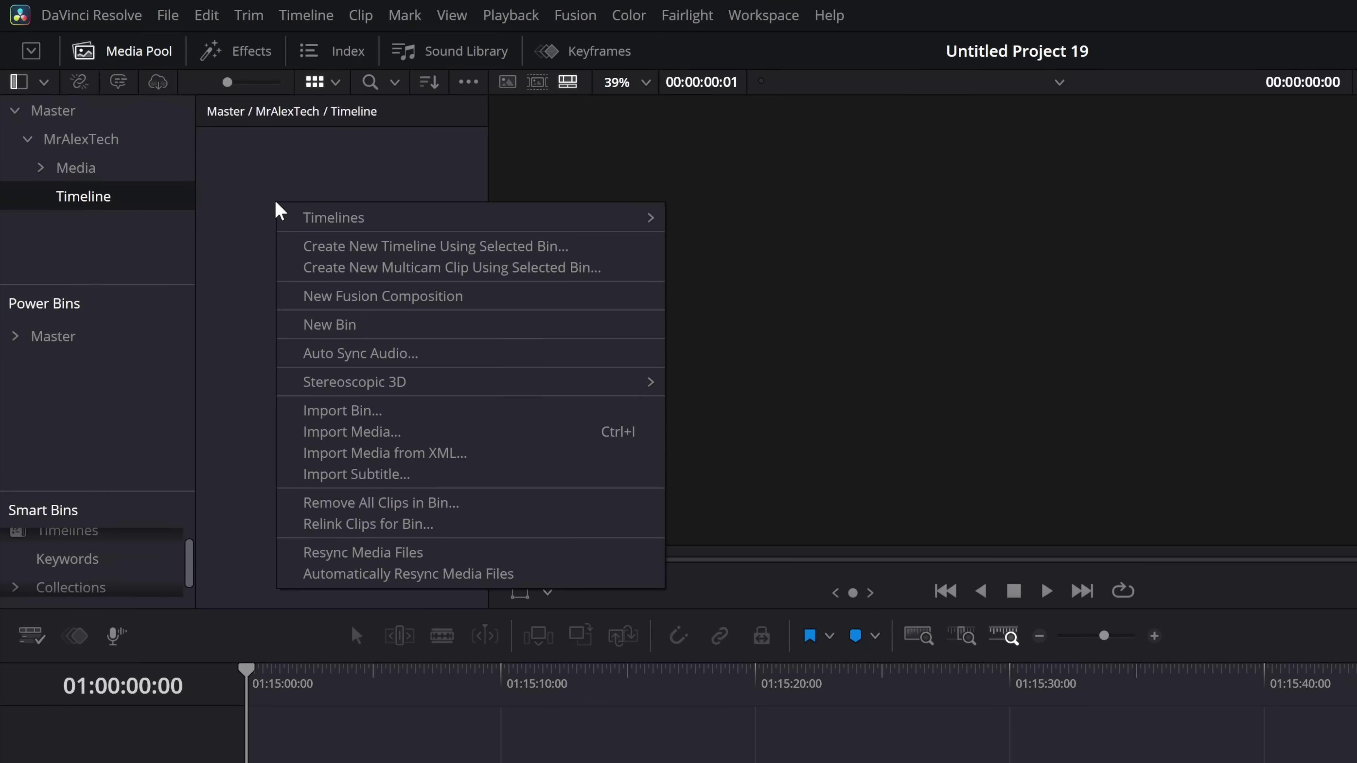
mouse_move(378, 218)
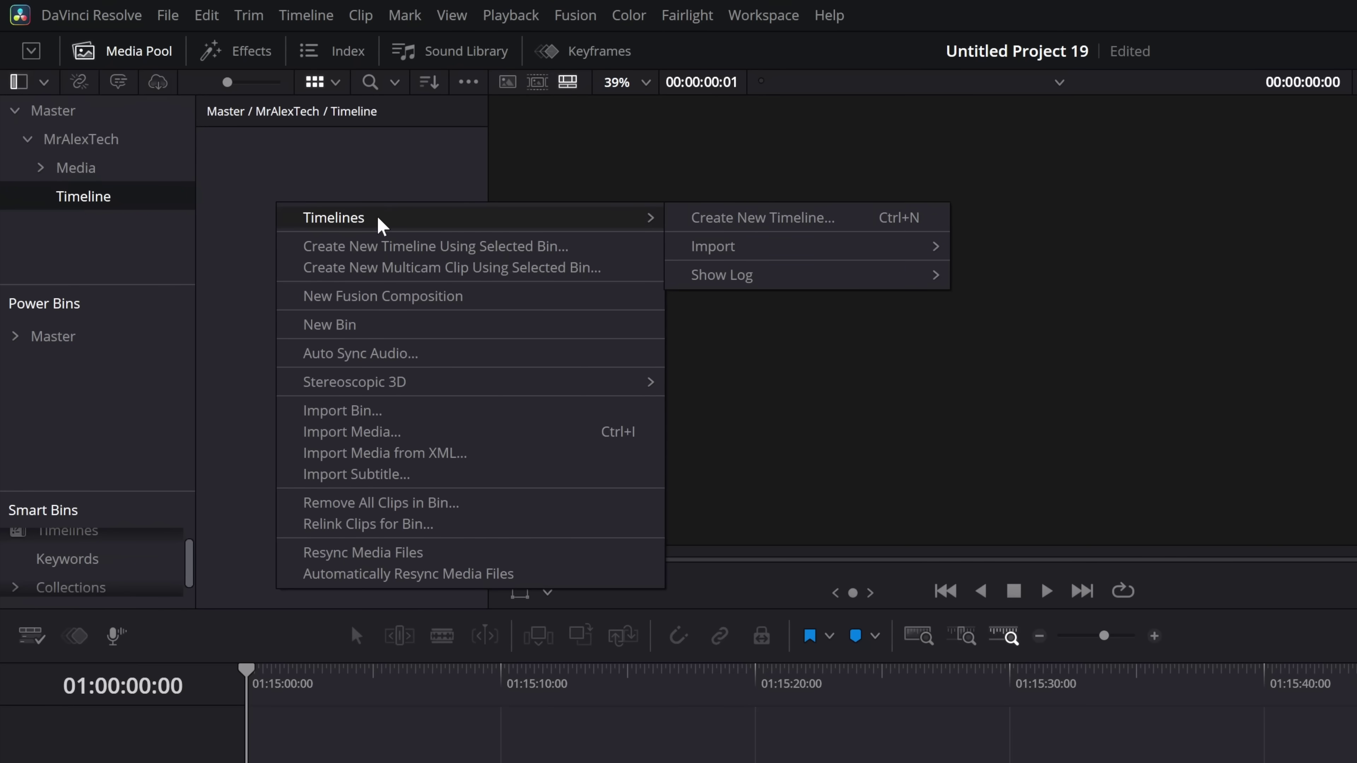
left_click(789, 220)
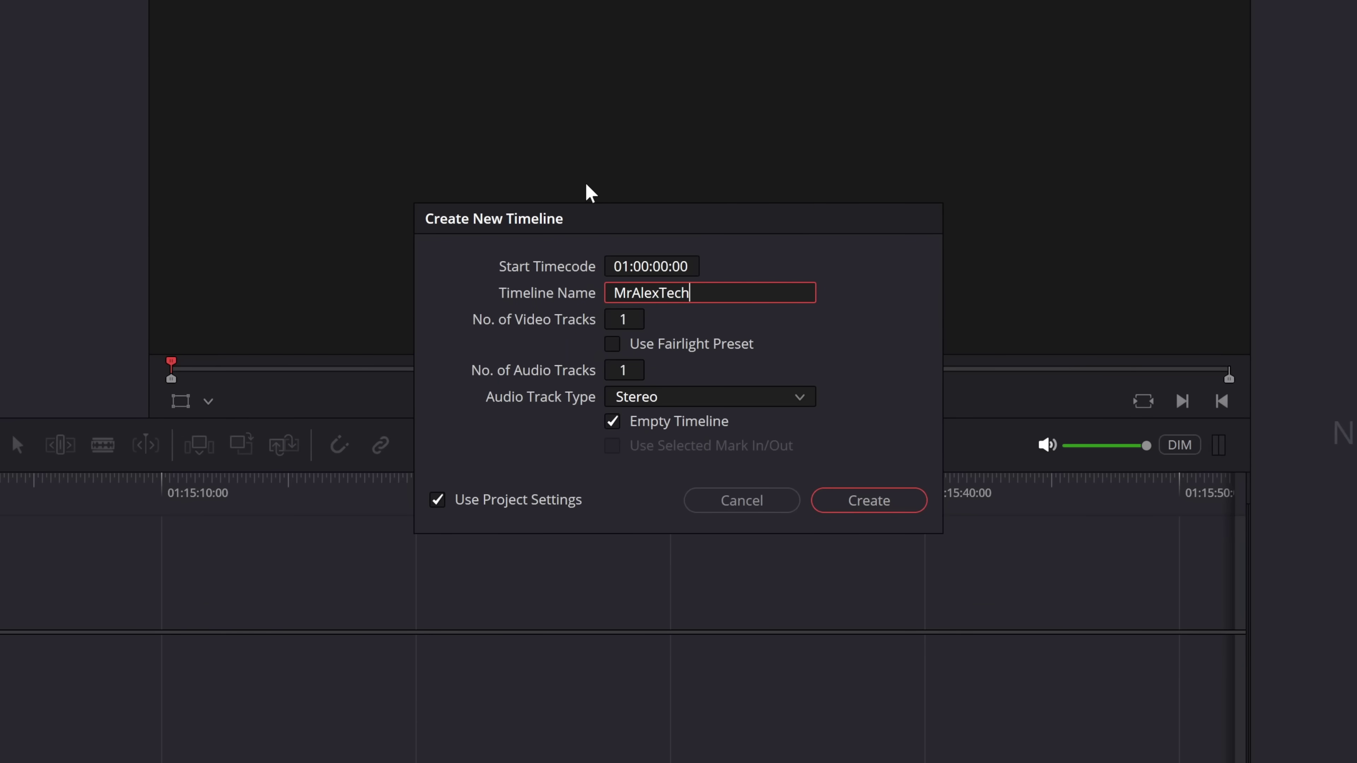
left_click(437, 505)
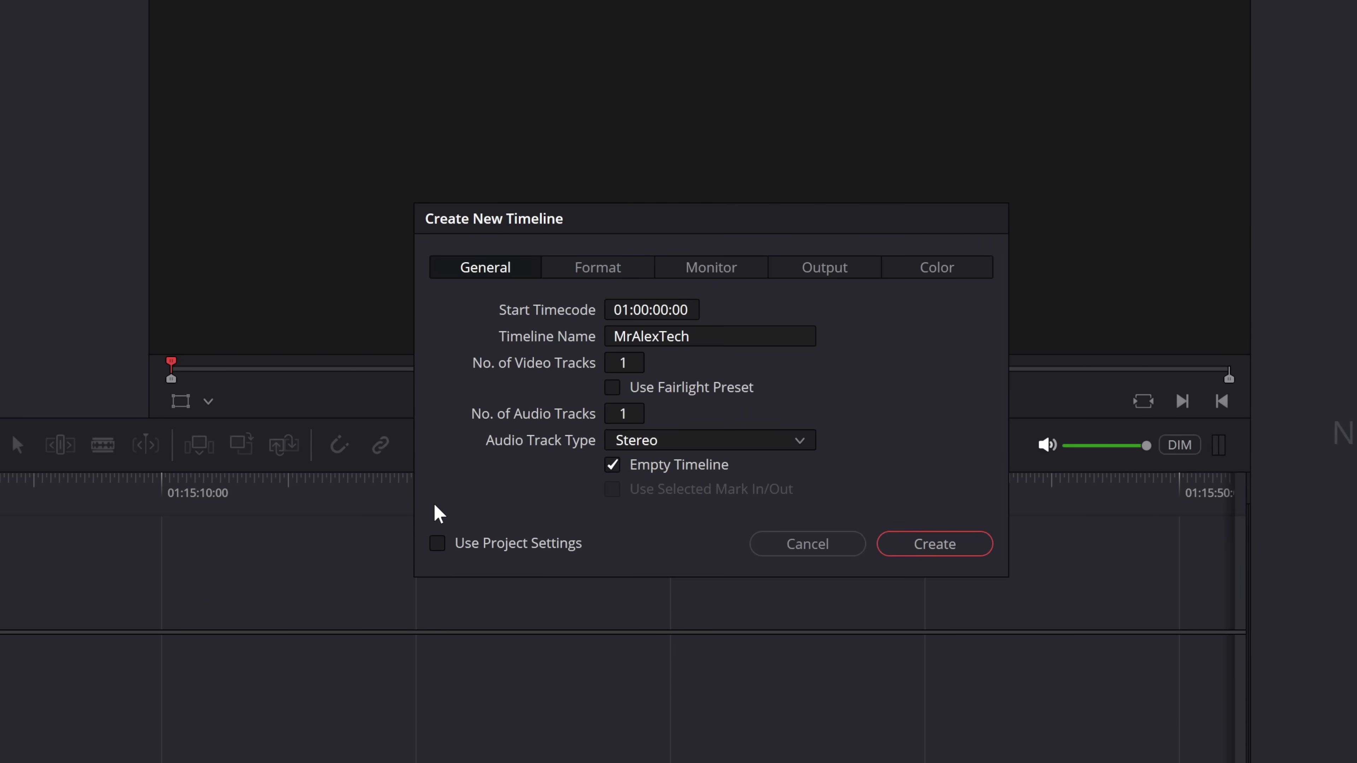
left_click(620, 279)
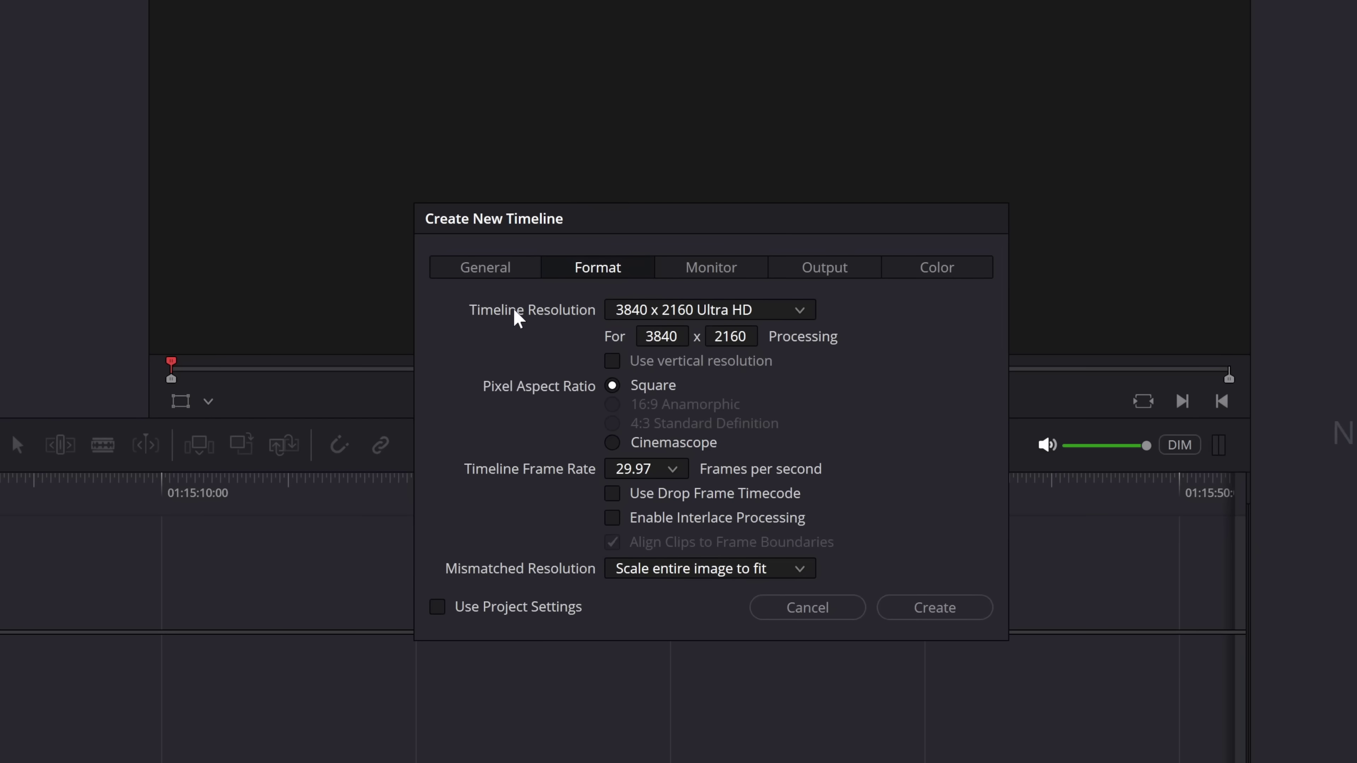
left_click(930, 283)
left_click(606, 281)
left_click(935, 607)
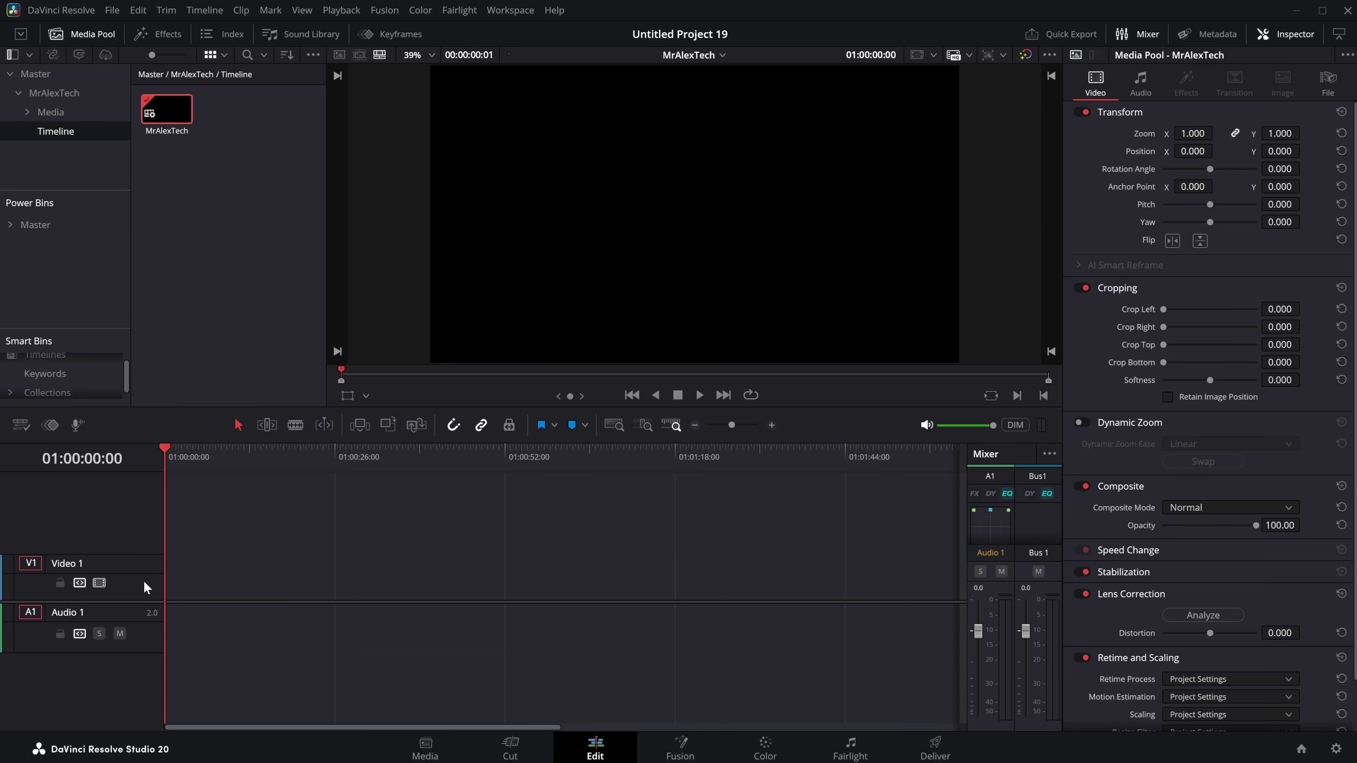
Set the Audio 1 volume to -3.4, enable AI Voice Isolation, and save the project
left_click(126, 584)
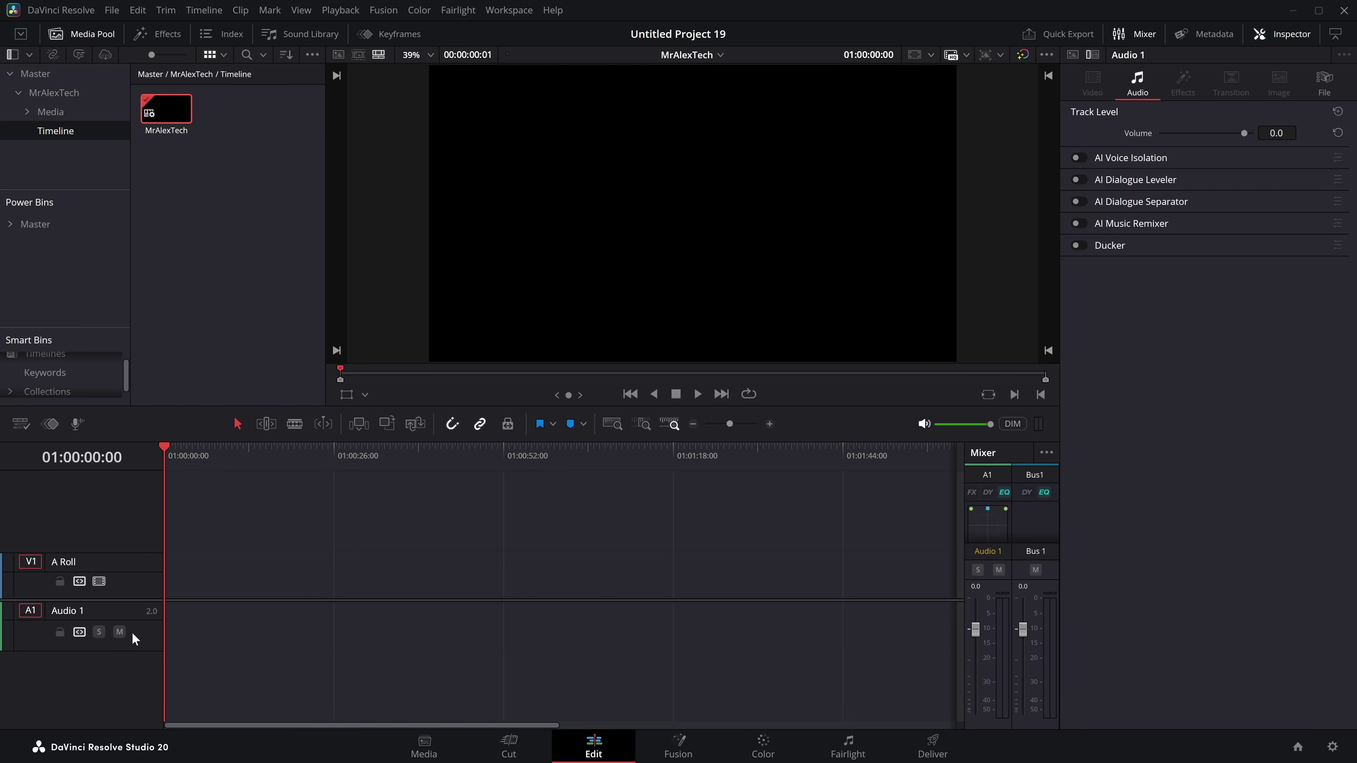
left_click_drag(1239, 133, 1242, 133)
left_click(1079, 158)
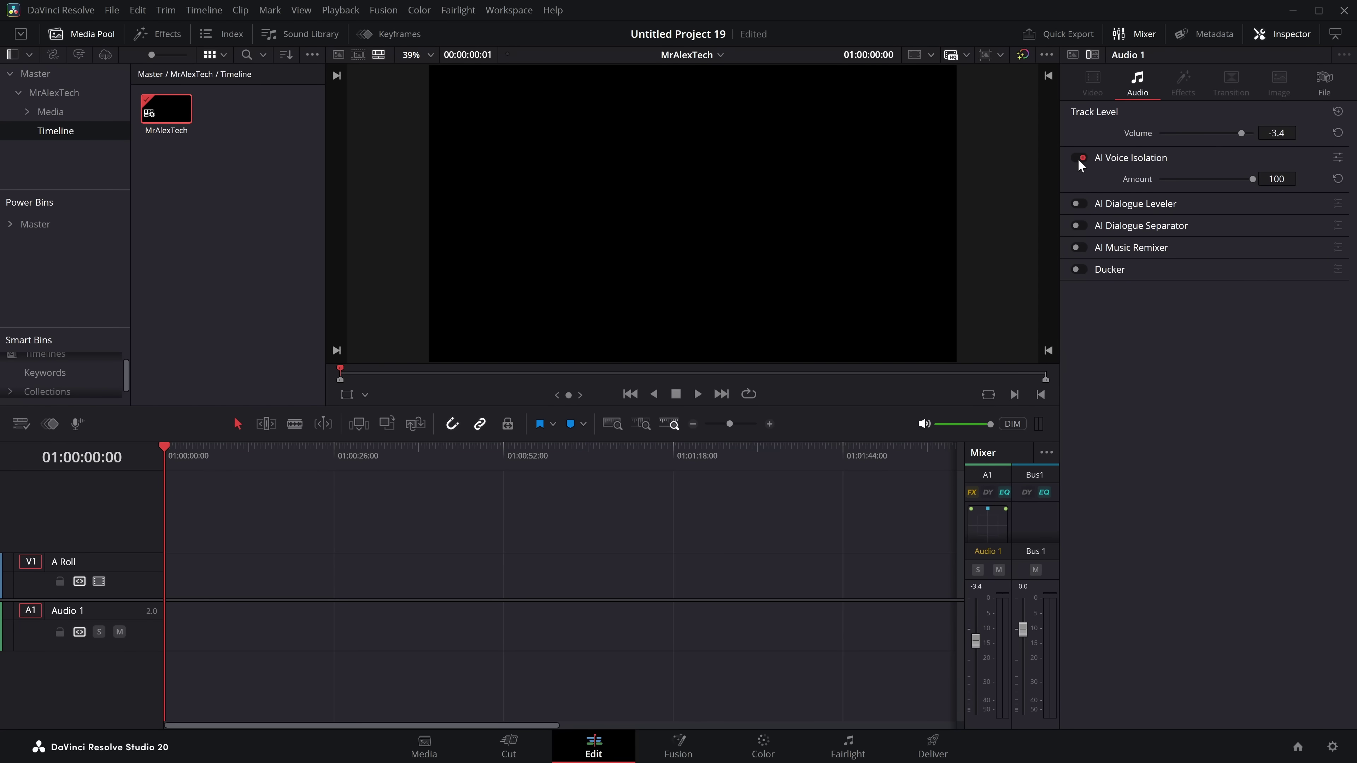
key("ctrl+s")
Add the Dialogue Processor audio effect to the Audio 1 track
left_click(163, 34)
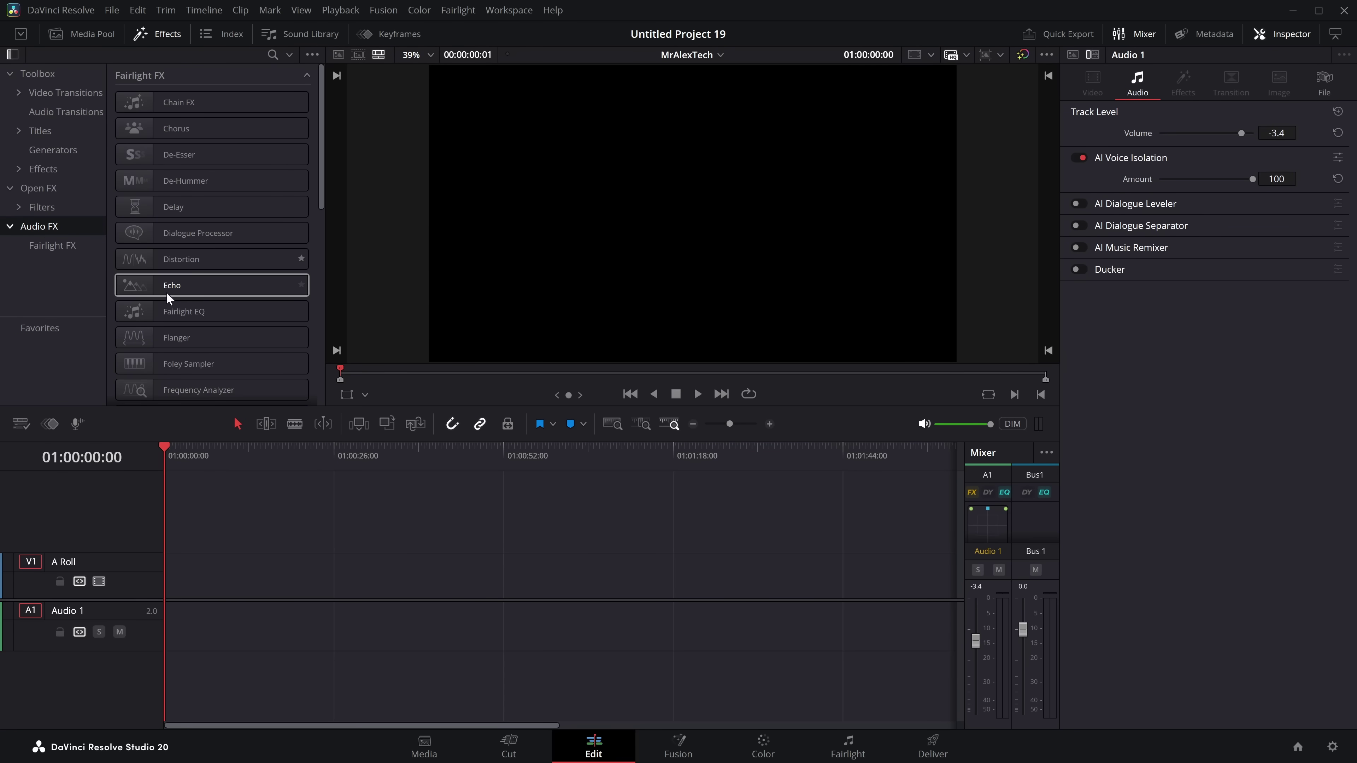
left_click_drag(195, 233, 138, 633)
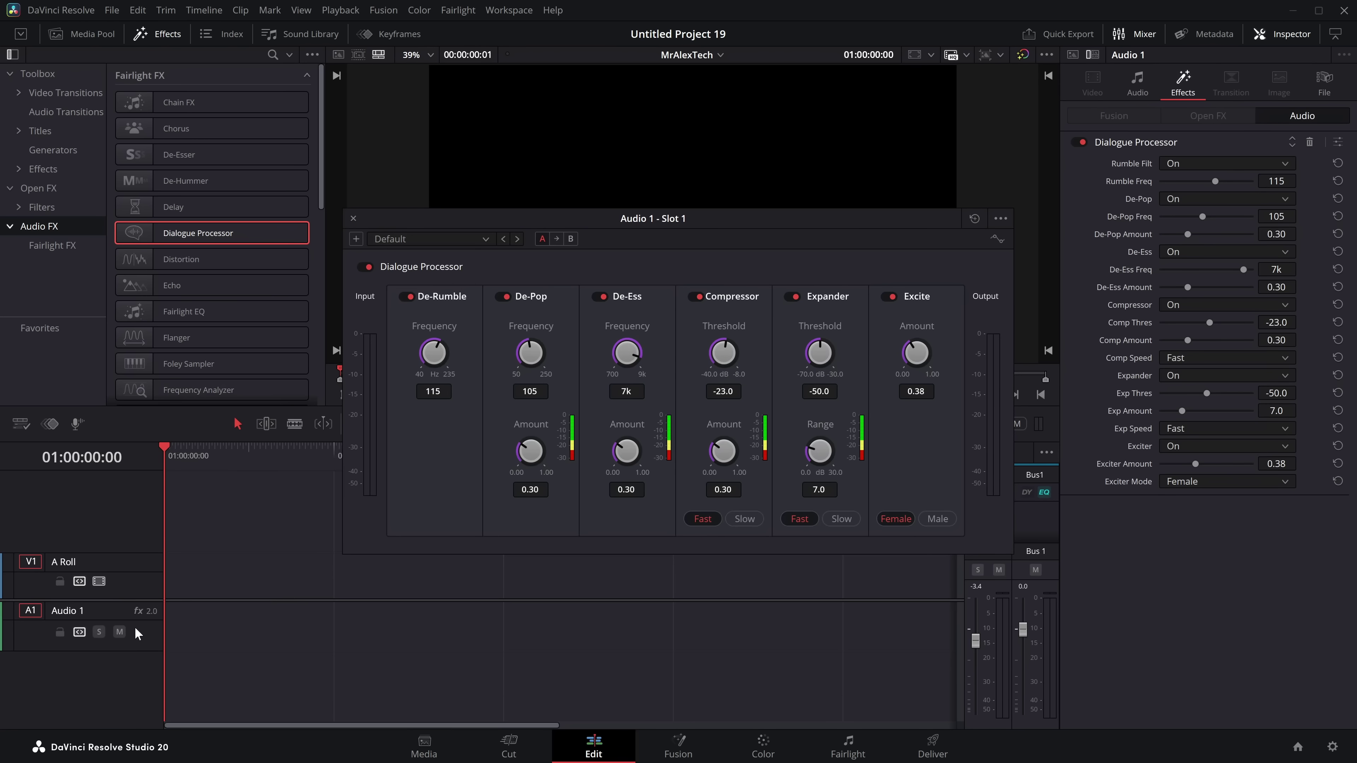
left_click(353, 218)
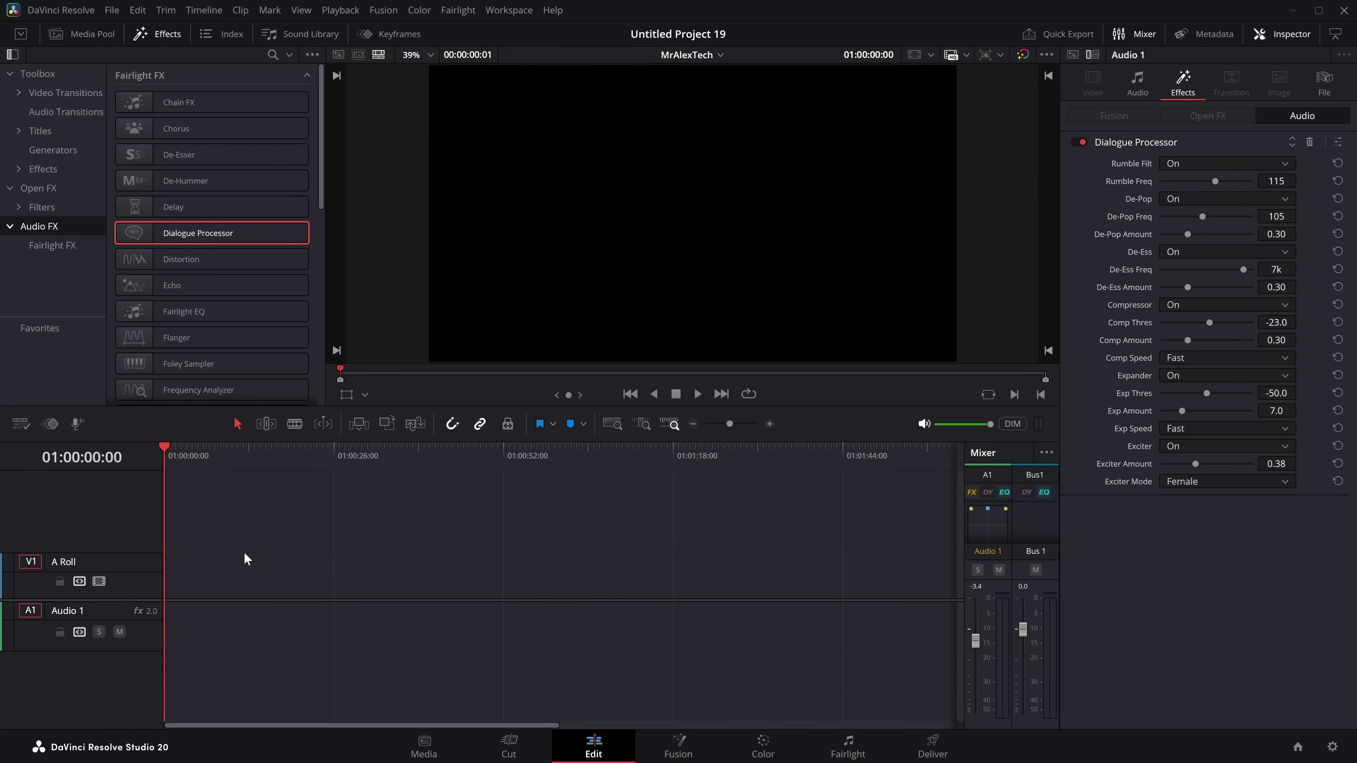
left_click_drag(207, 515, 882, 655)
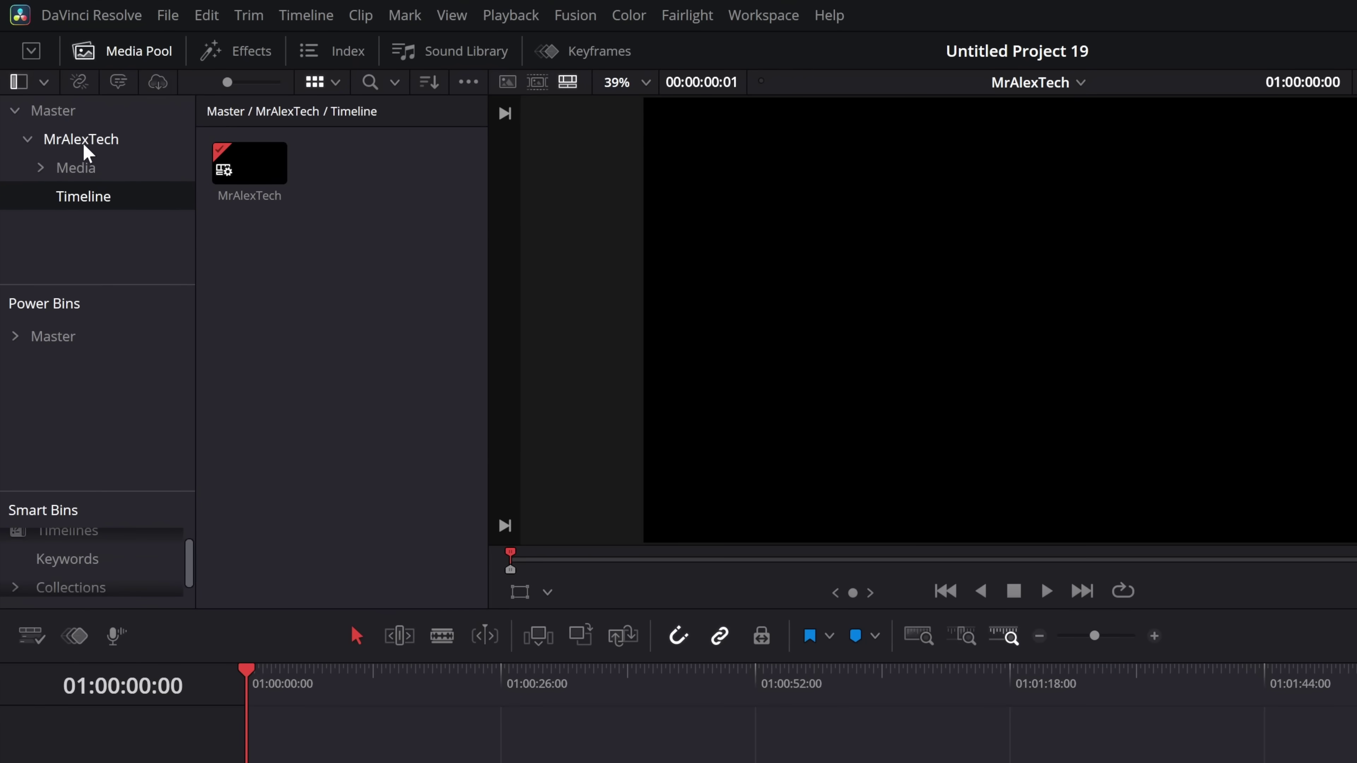
Export the MrAlexTech bin, naming the file MrAlexTechNew.drb
left_click(60, 143)
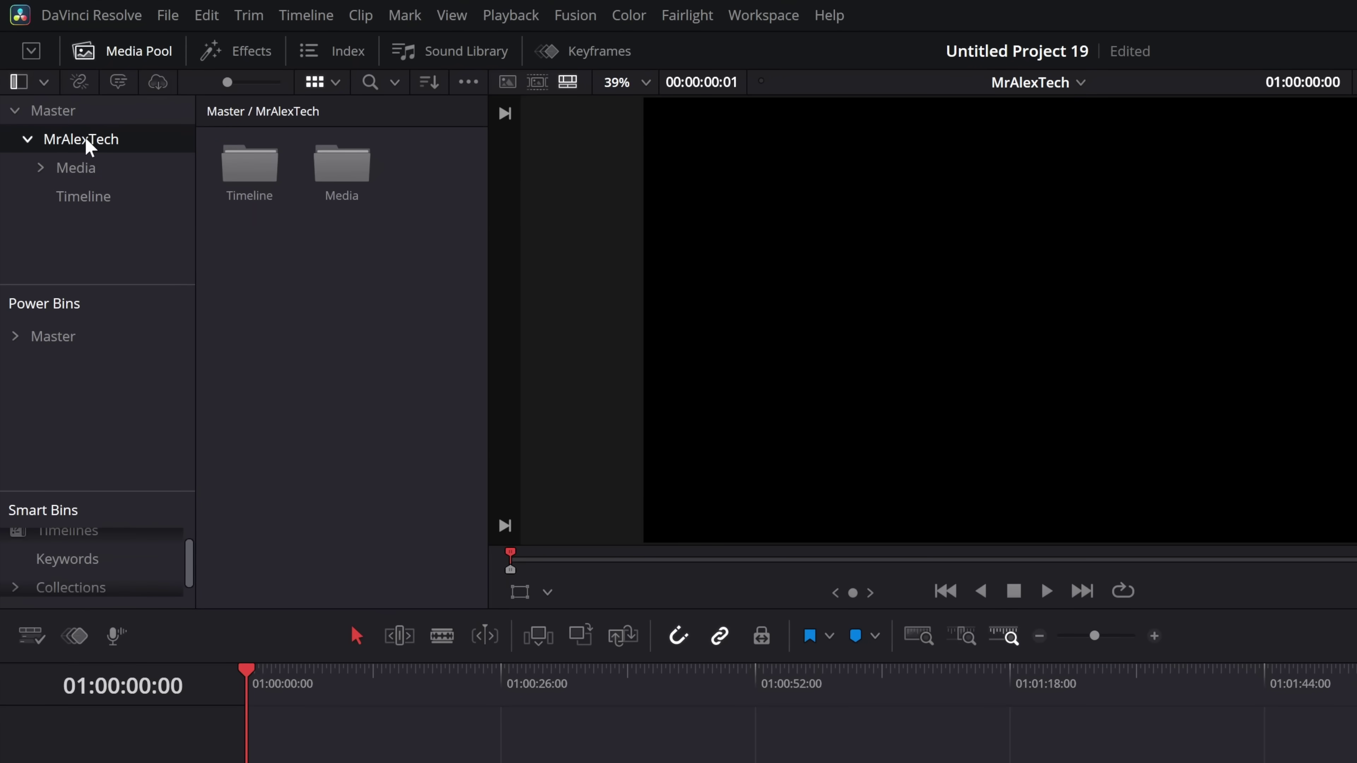
right_click(88, 148)
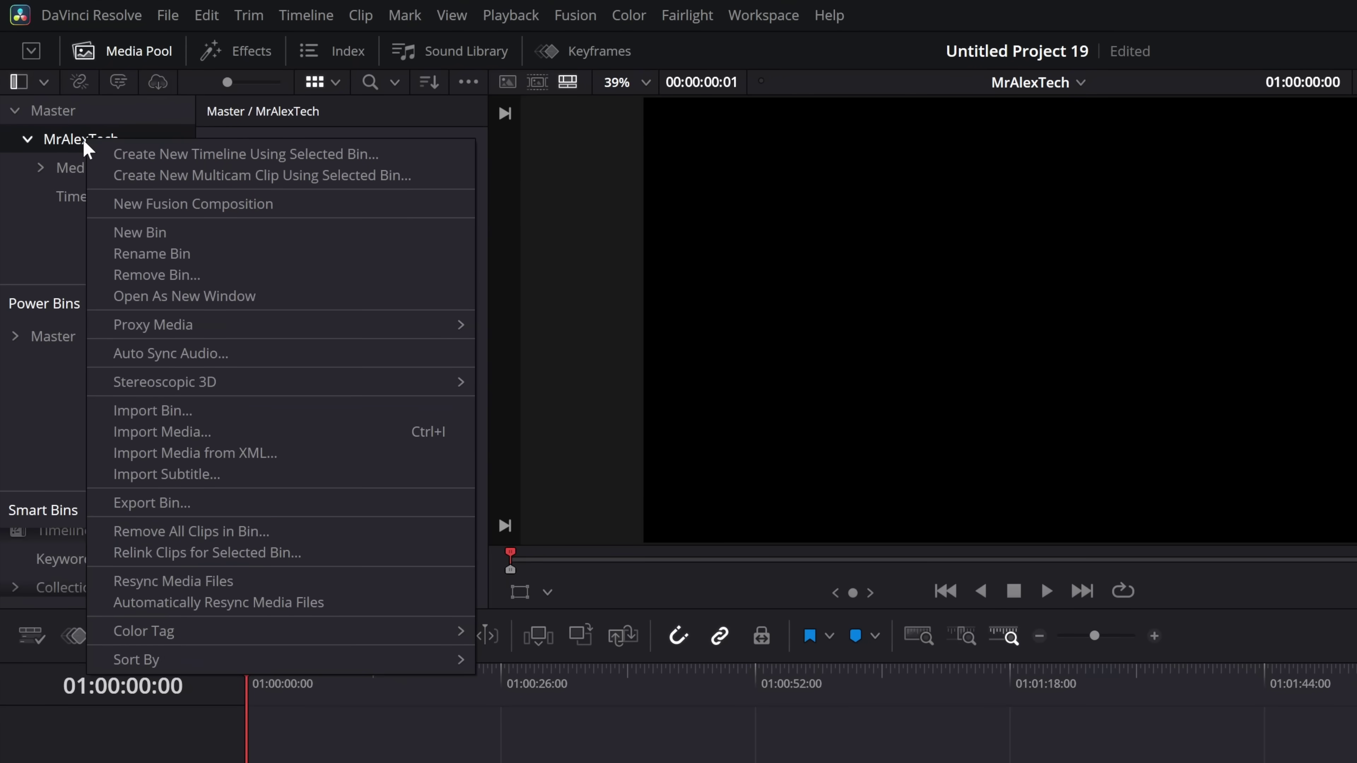
left_click(155, 503)
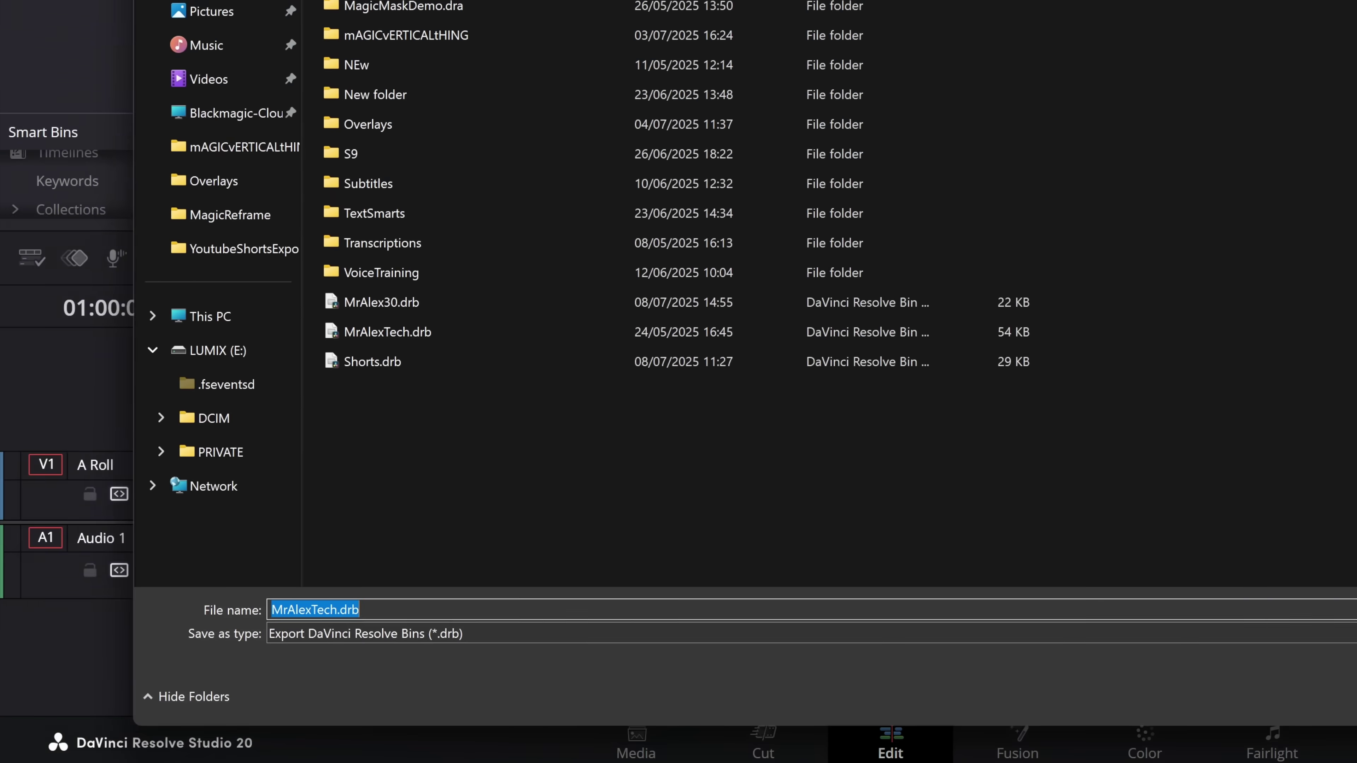
left_click(234, 591)
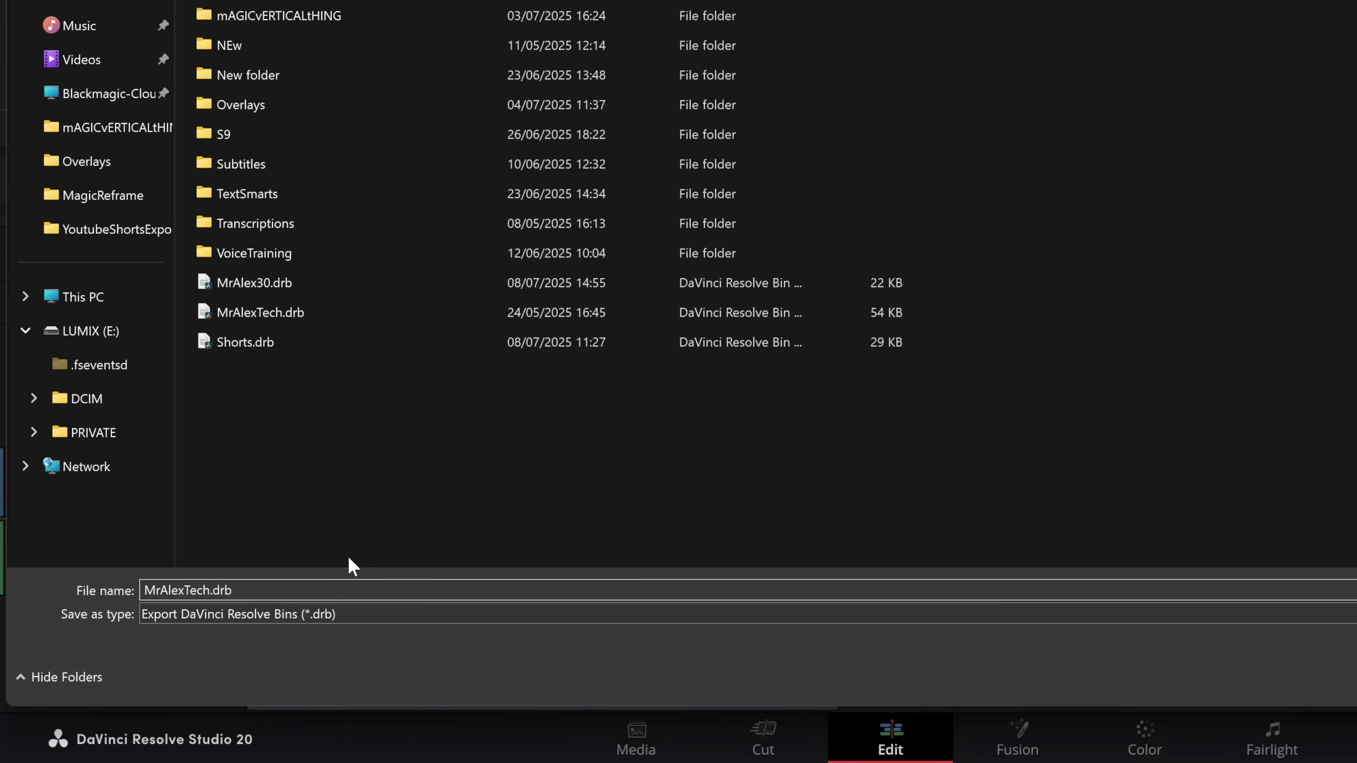
type("New")
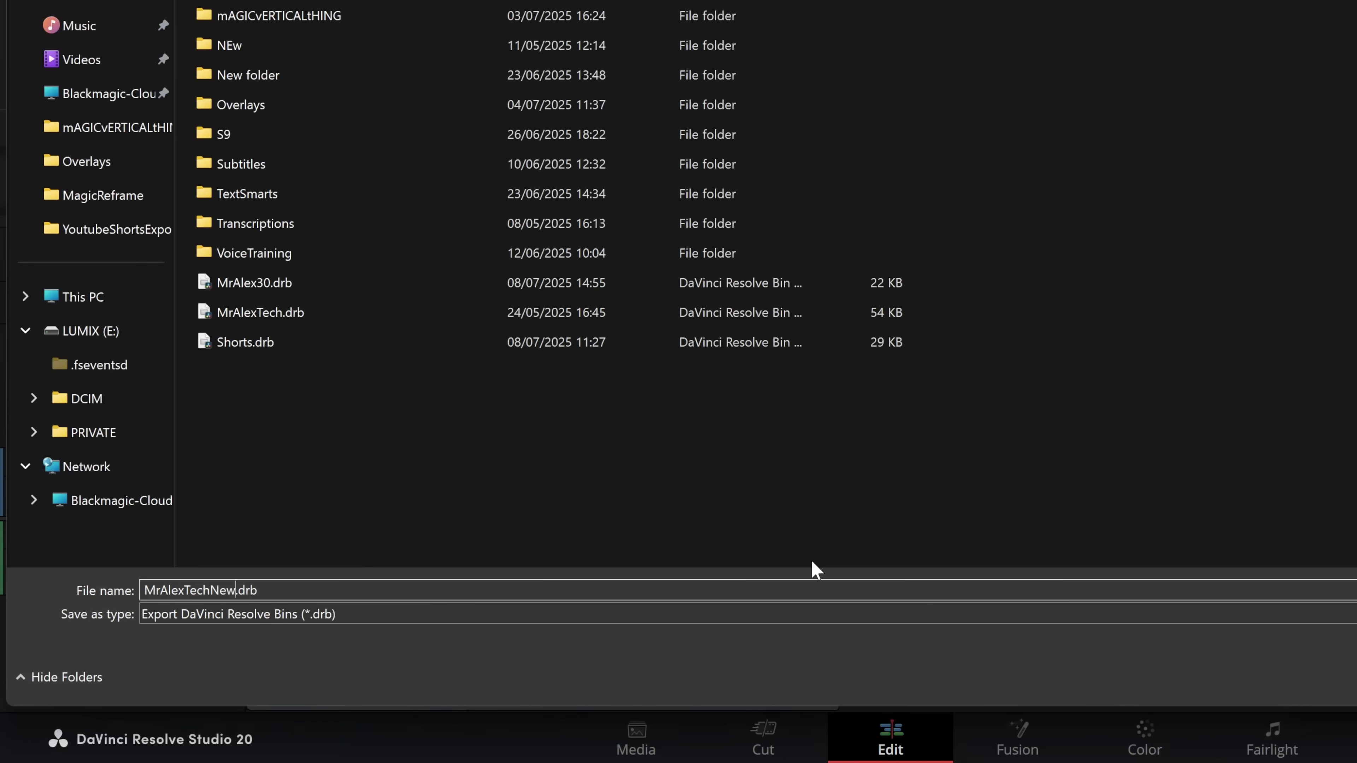
Save the MrAlexTechNew.drb bin export and quit DaVinci Resolve
key("Return")
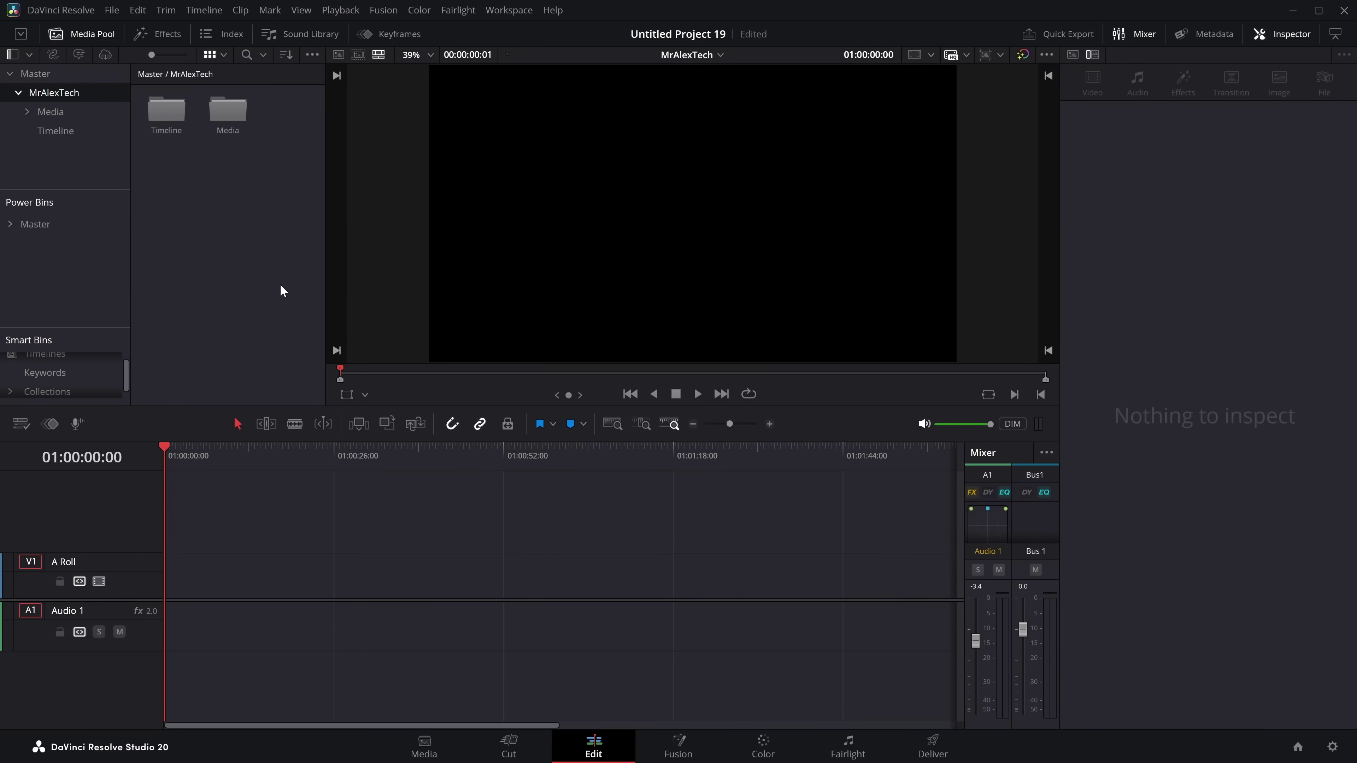
left_click(61, 10)
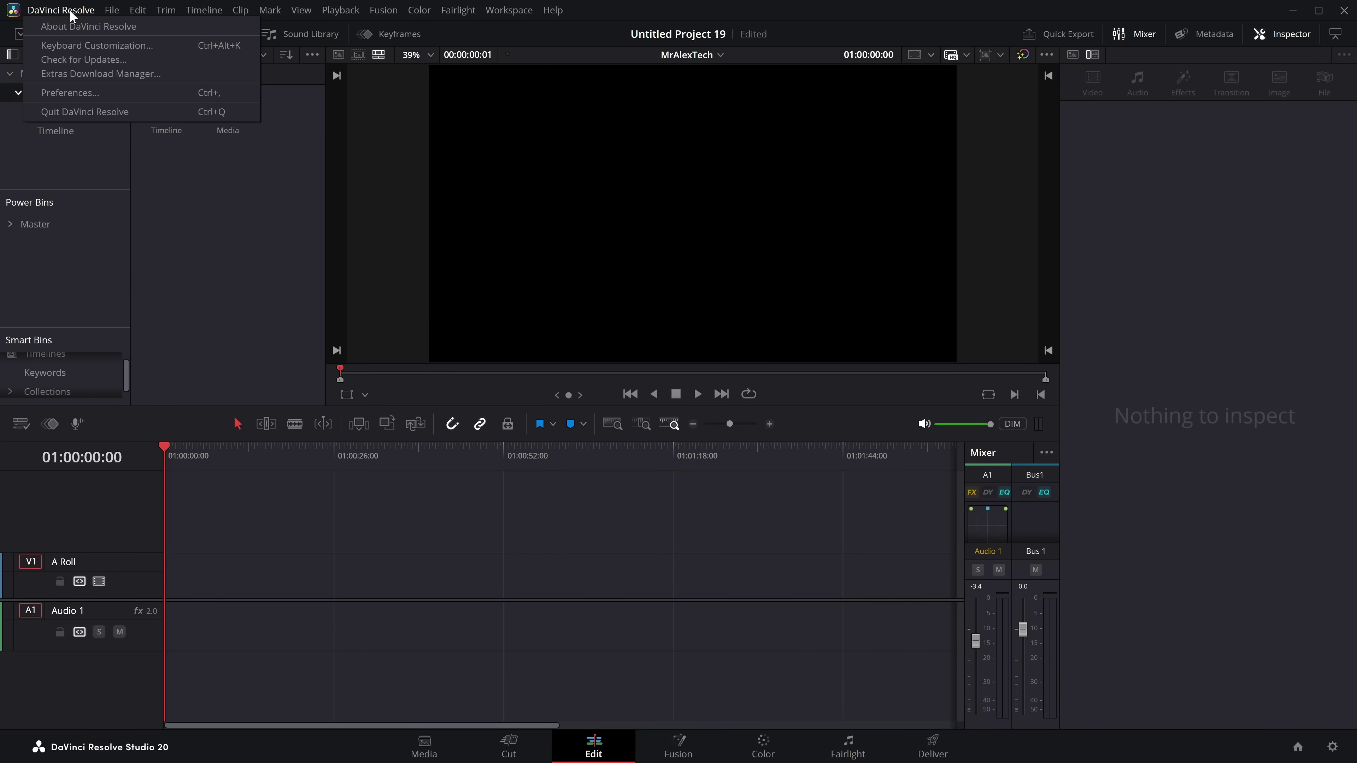
left_click(102, 113)
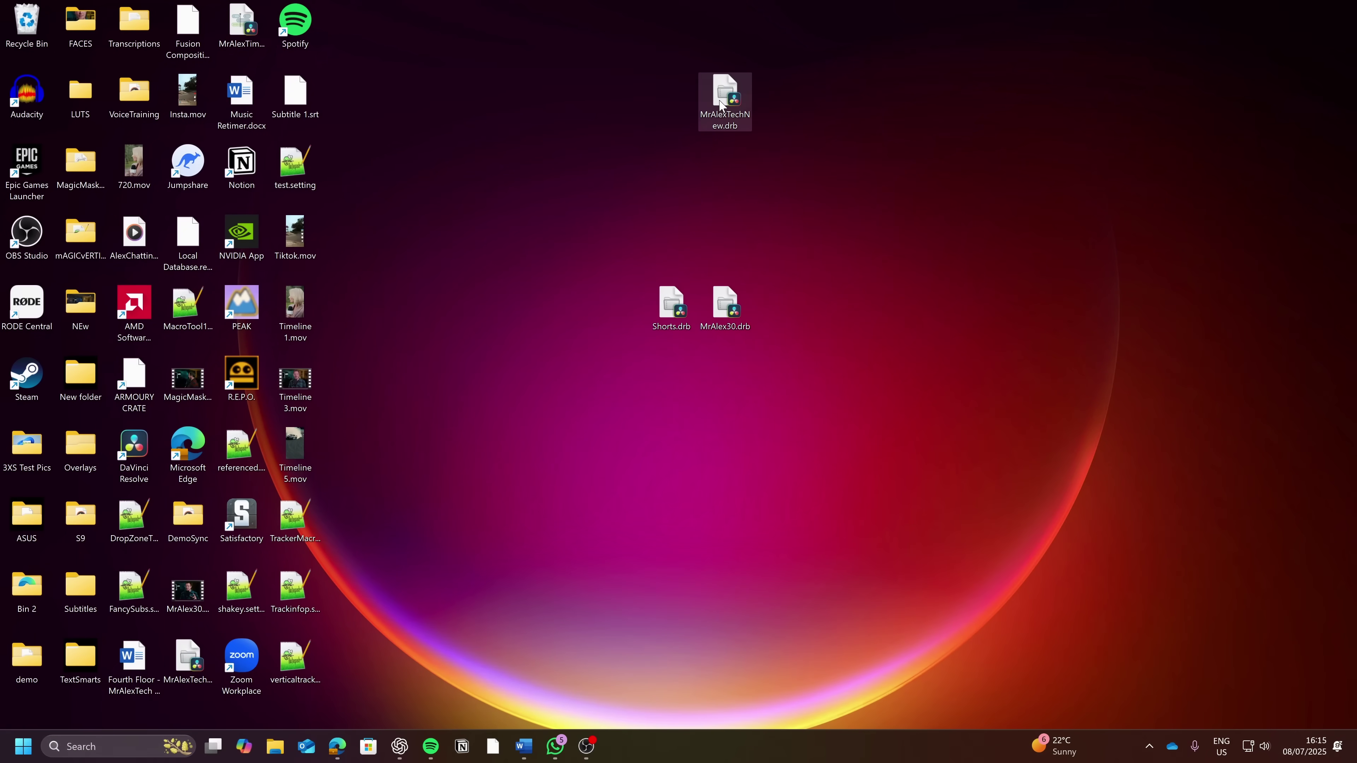
Import MrAlexTechNew.drb, browse its A Roll, B Roll, Media and Timeline bins, and open the MrAlexTech timeline
double_click(722, 104)
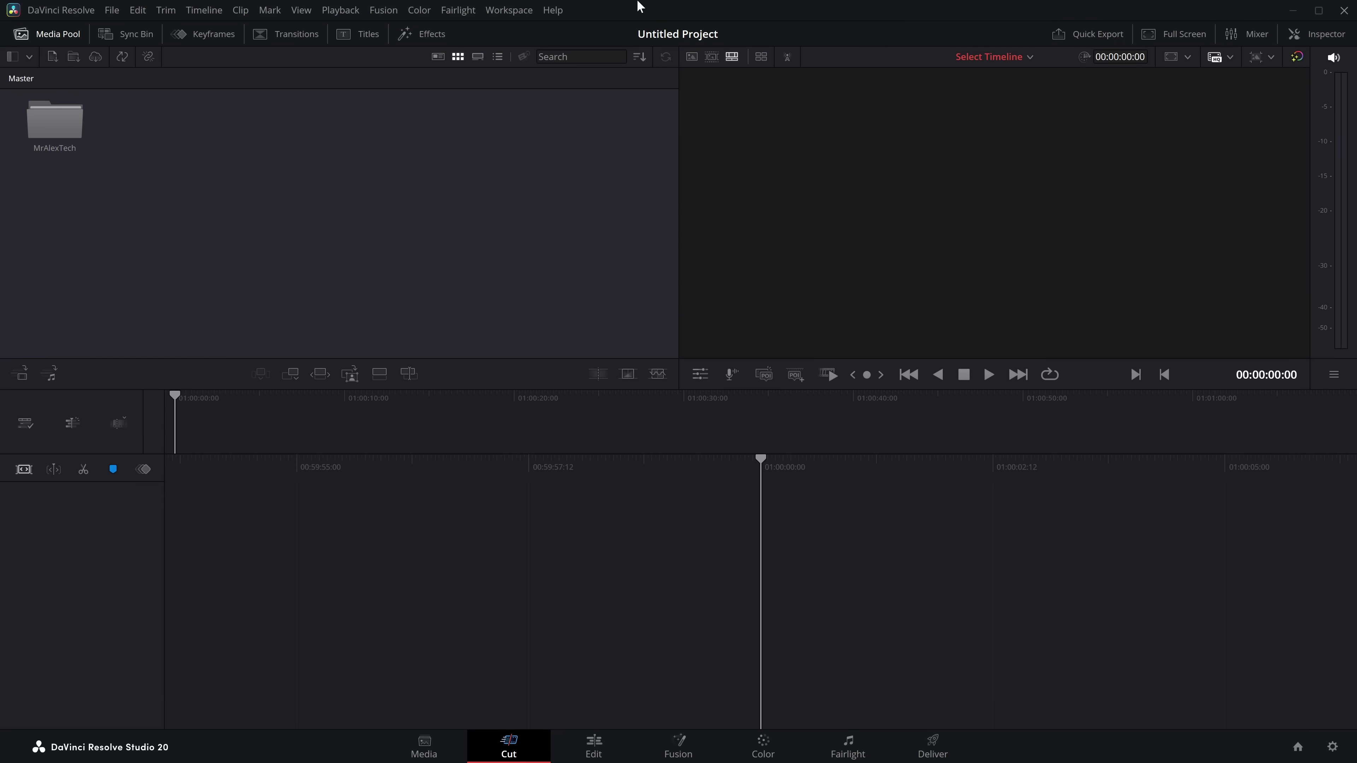
left_click(594, 747)
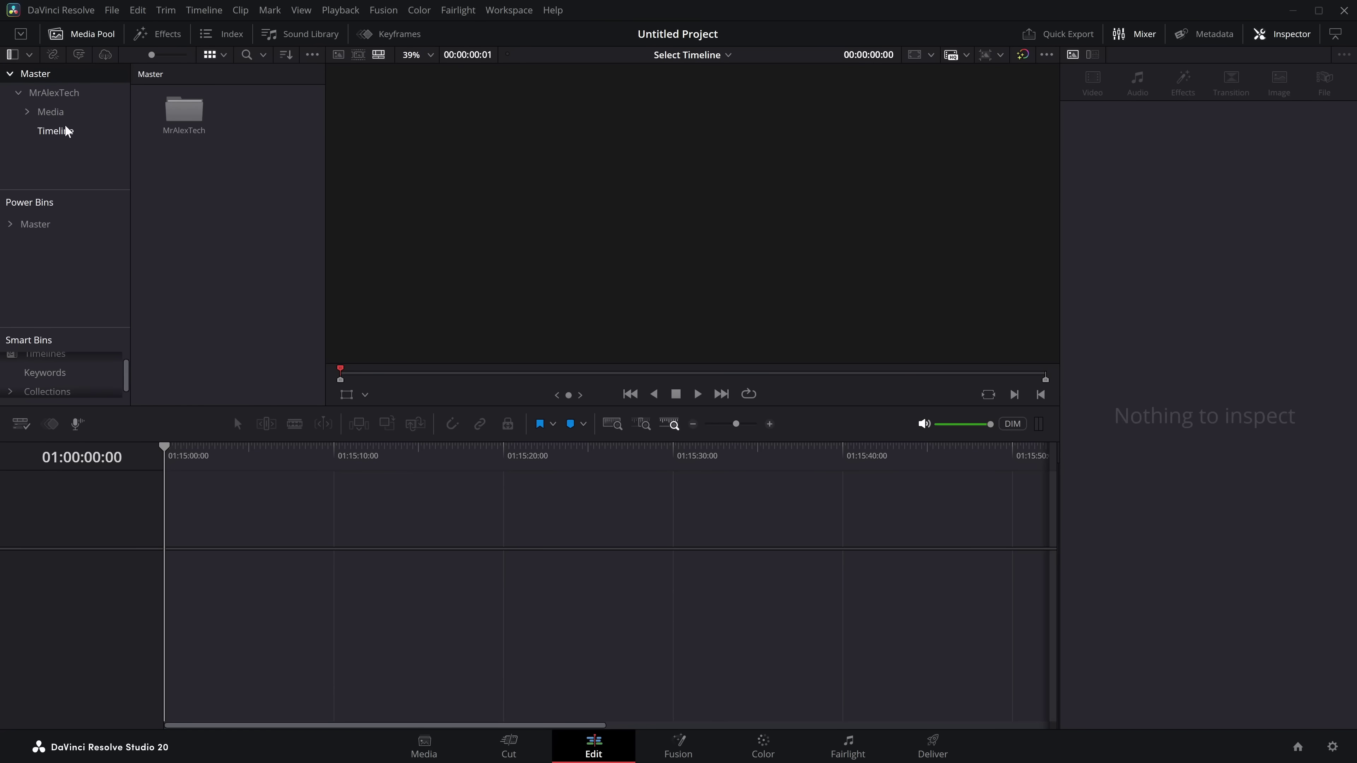
left_click(56, 129)
left_click(59, 149)
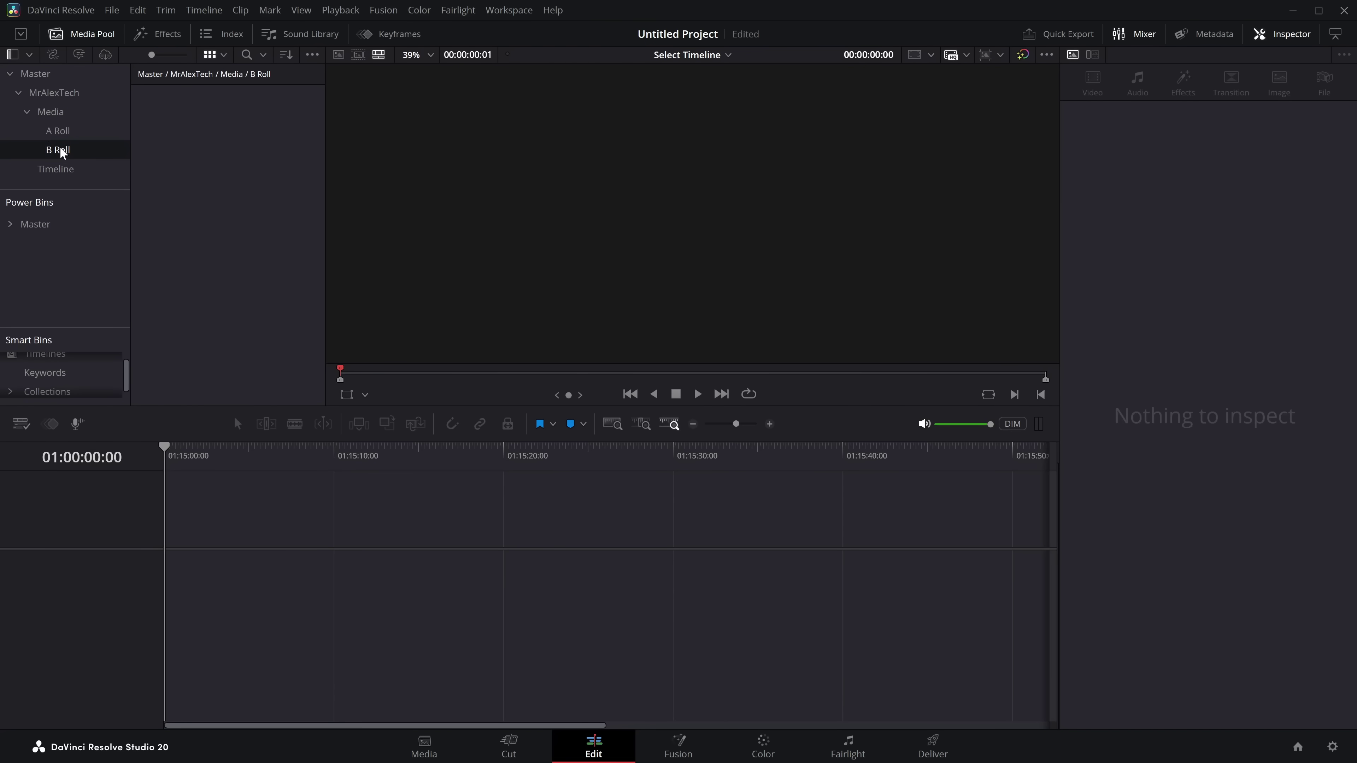
left_click(28, 111)
left_click(52, 132)
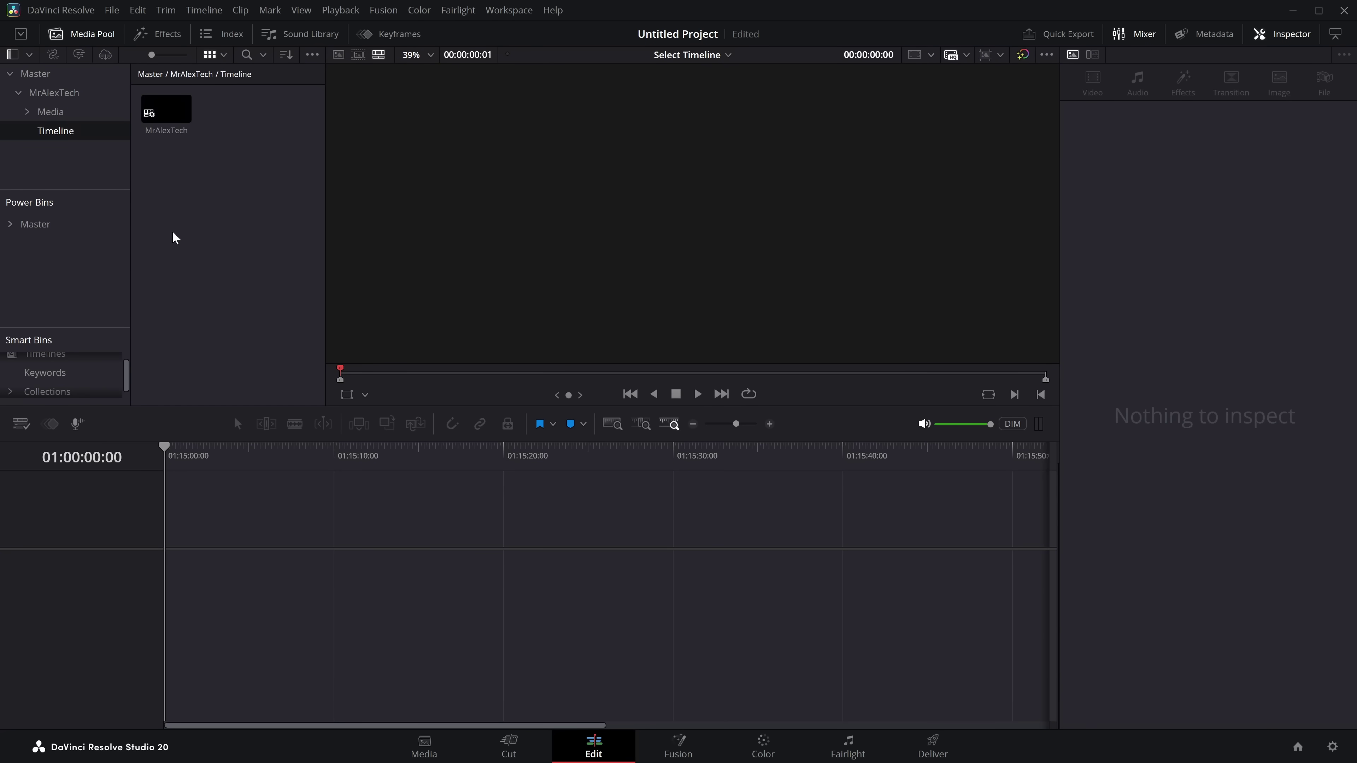
double_click(167, 118)
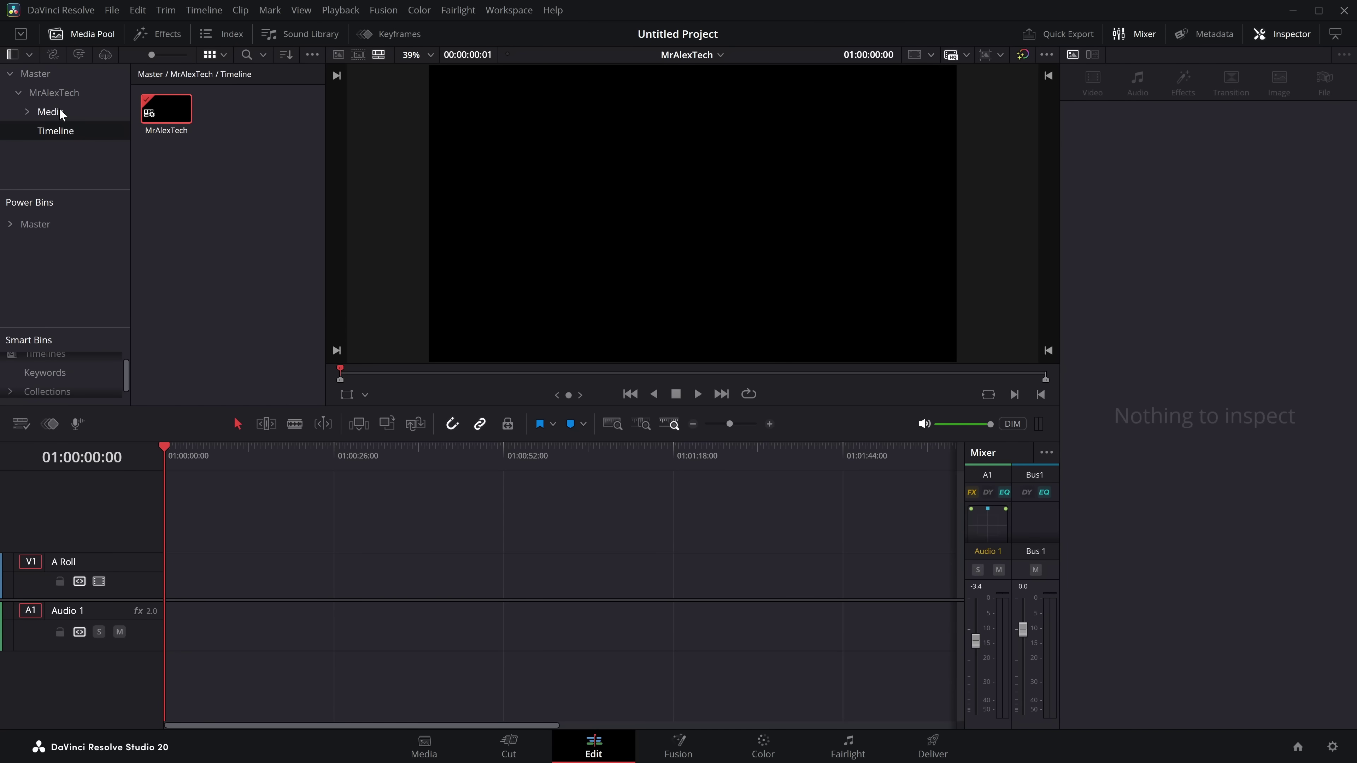
left_click(224, 188)
Save the project as NewProject and return to the desktop with the three .drb files
key("ctrl+s")
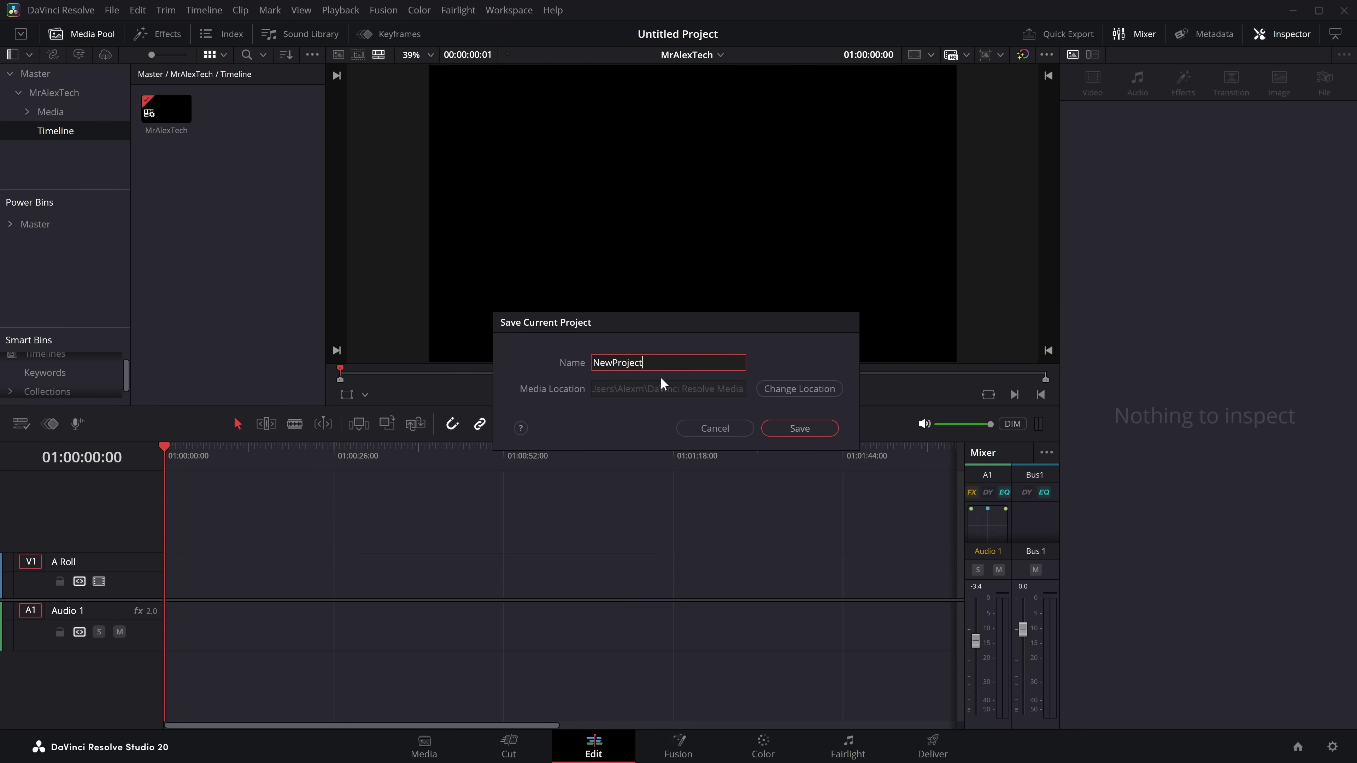
left_click(786, 429)
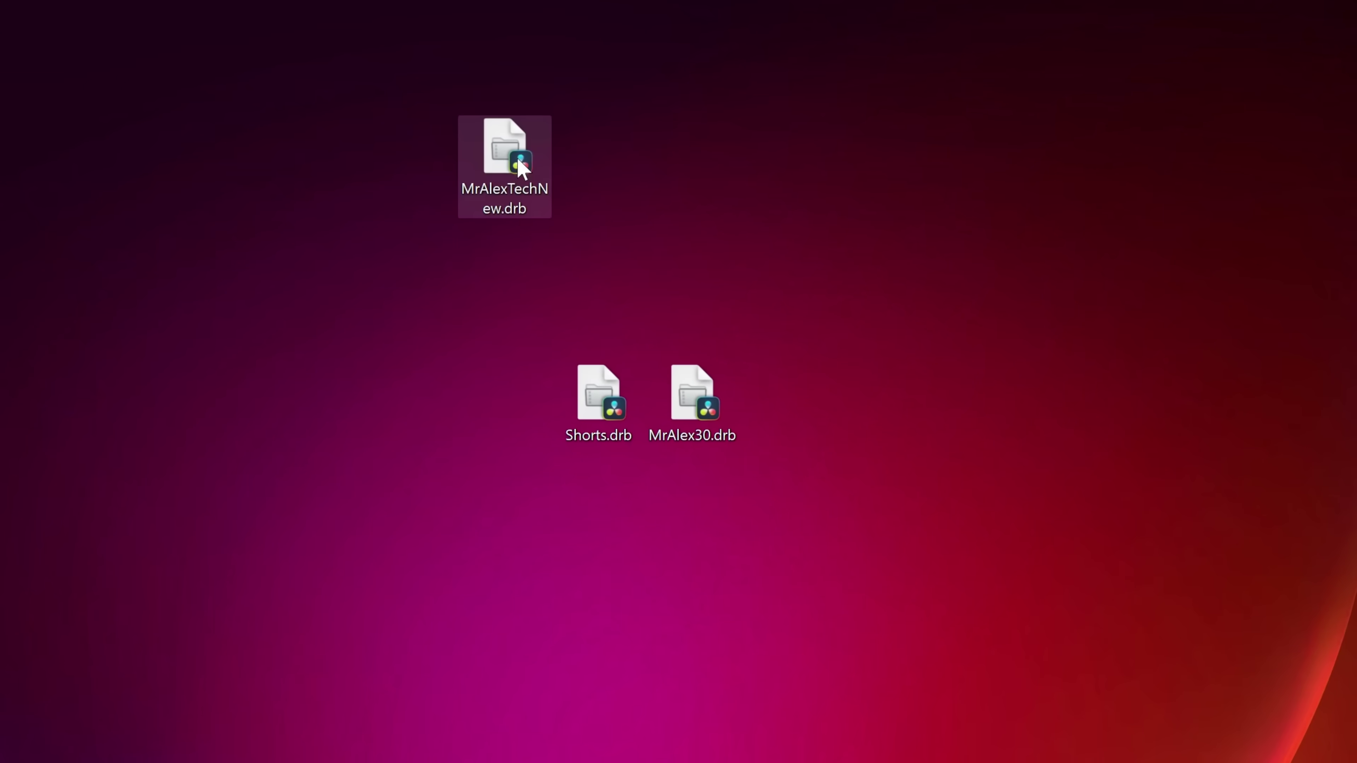
left_click_drag(515, 167, 474, 144)
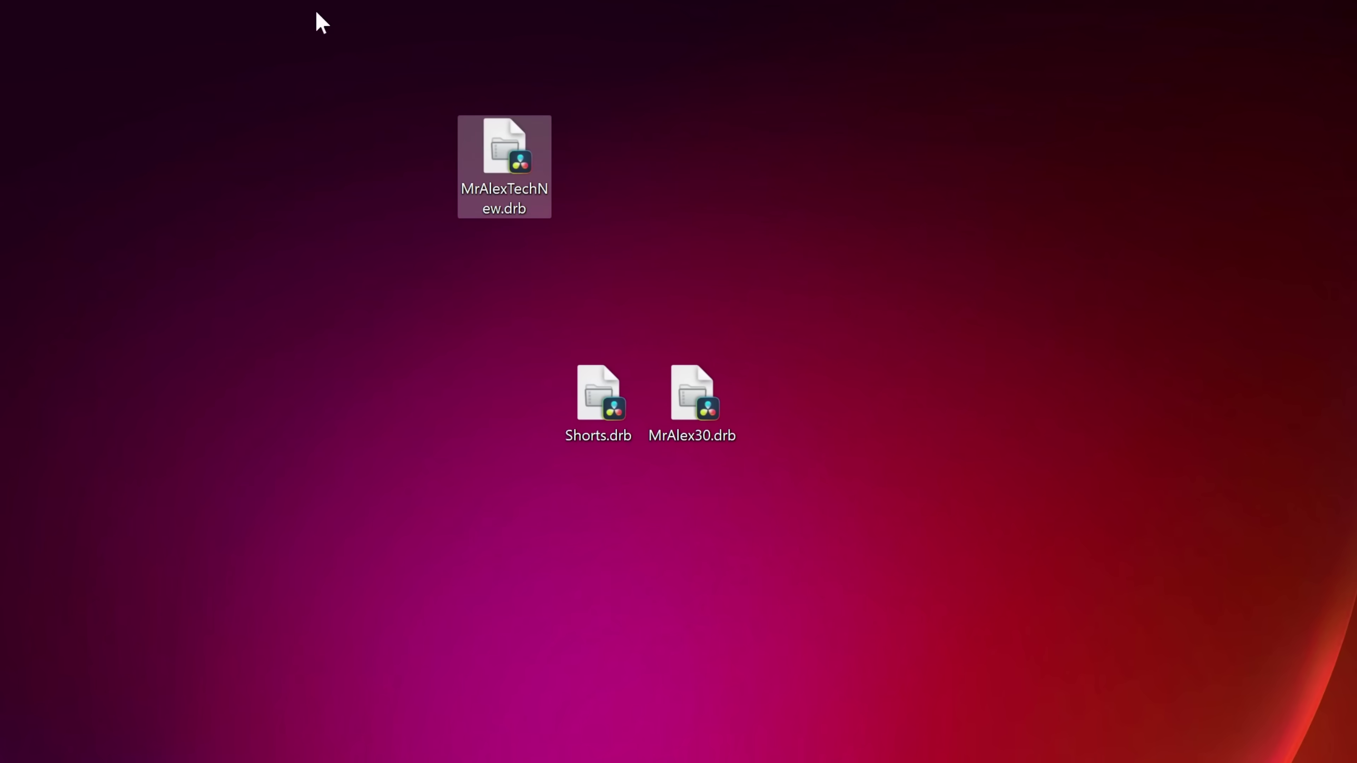
Move MrAlexTechNew.drb to the left side of the desktop and open it in Resolve
left_click_drag(317, 13, 1085, 673)
left_click(860, 292)
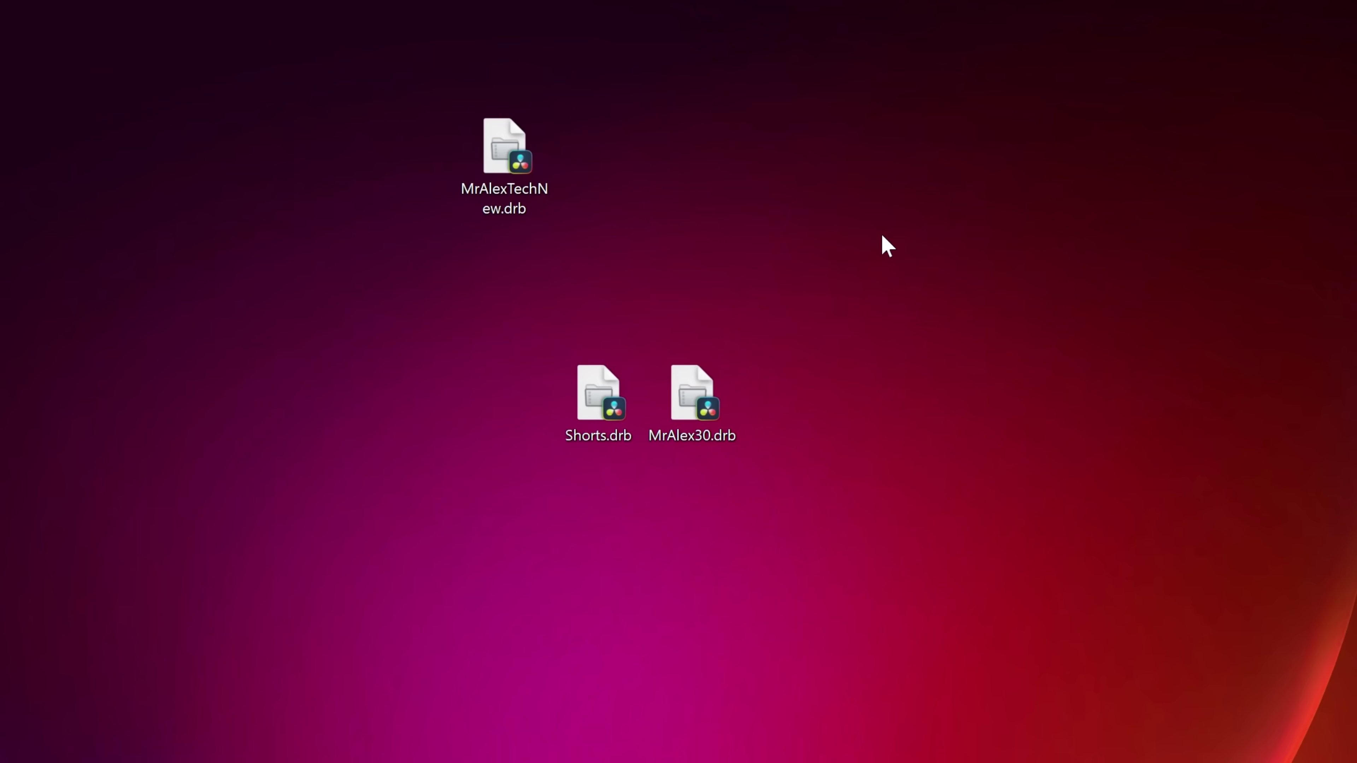
left_click_drag(529, 213, 287, 338)
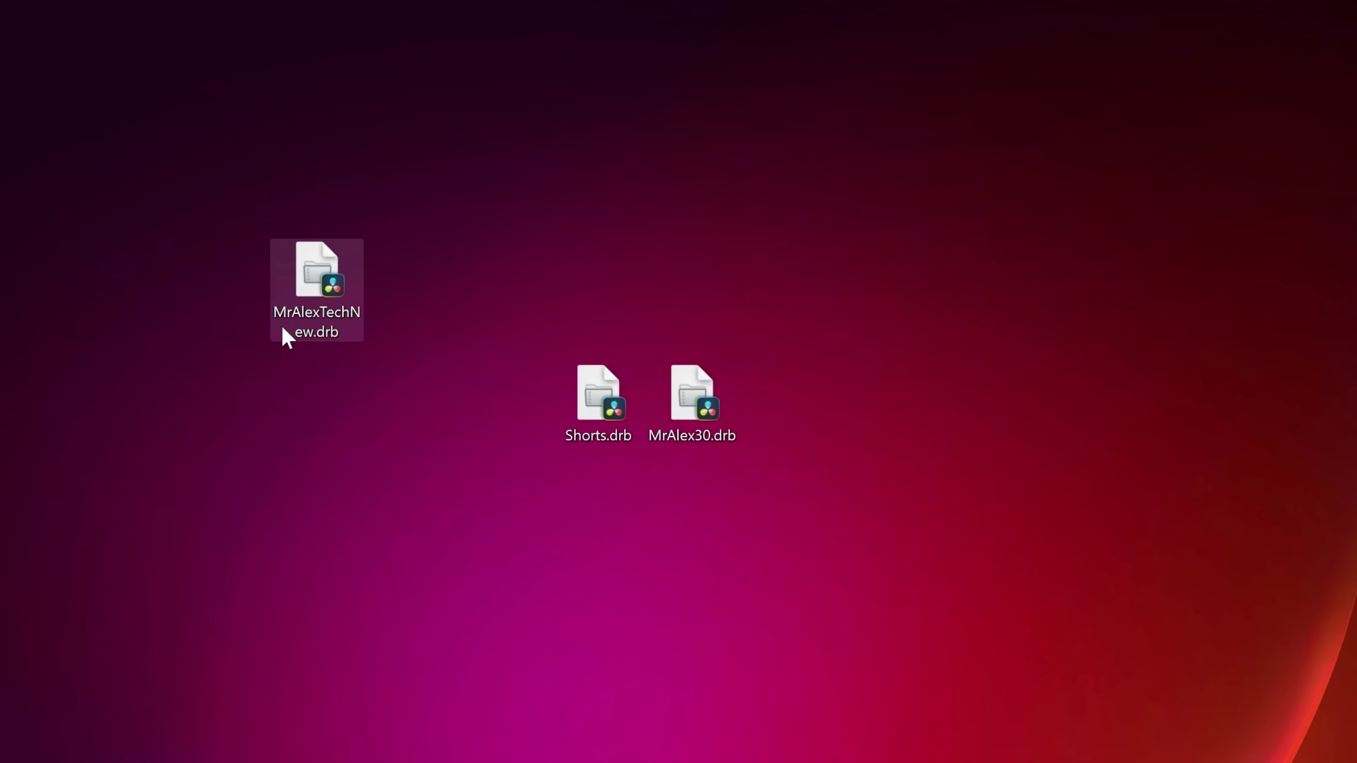
left_click(957, 270)
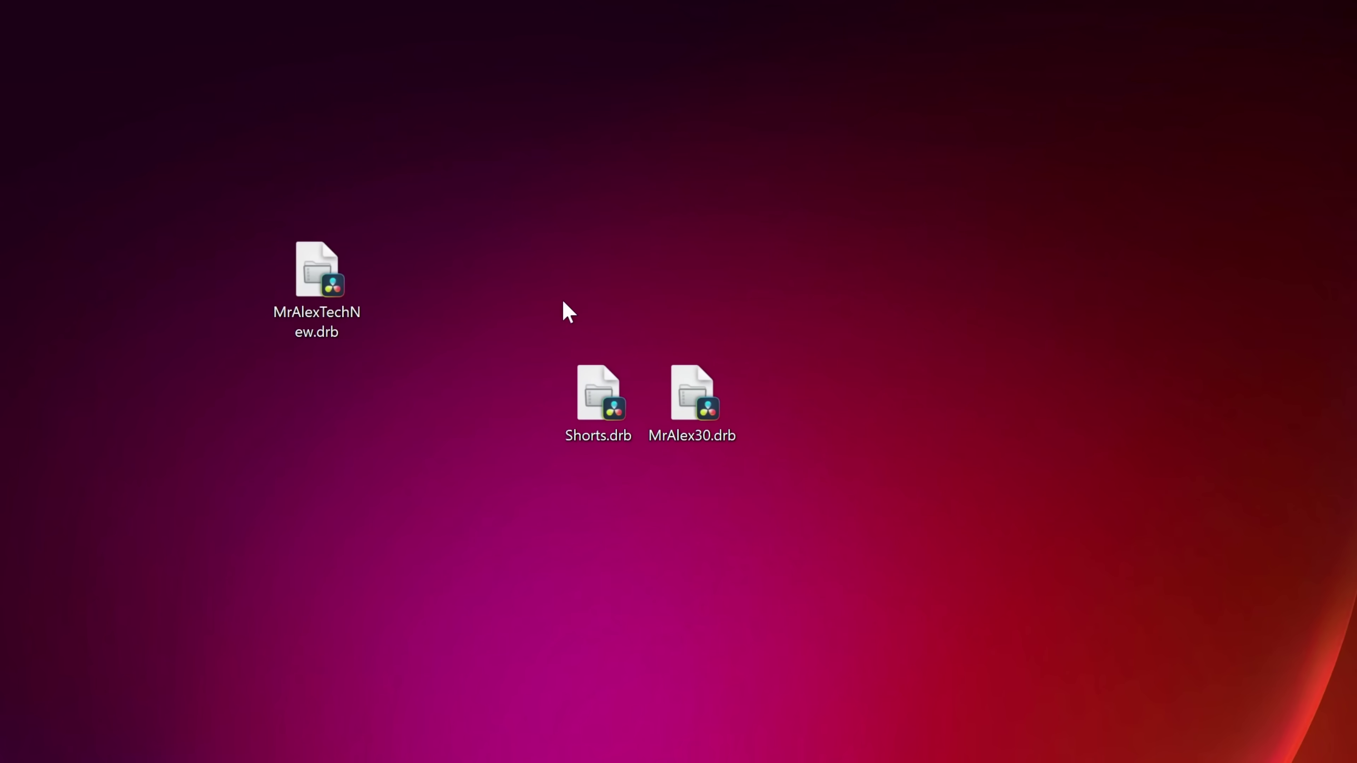
double_click(308, 277)
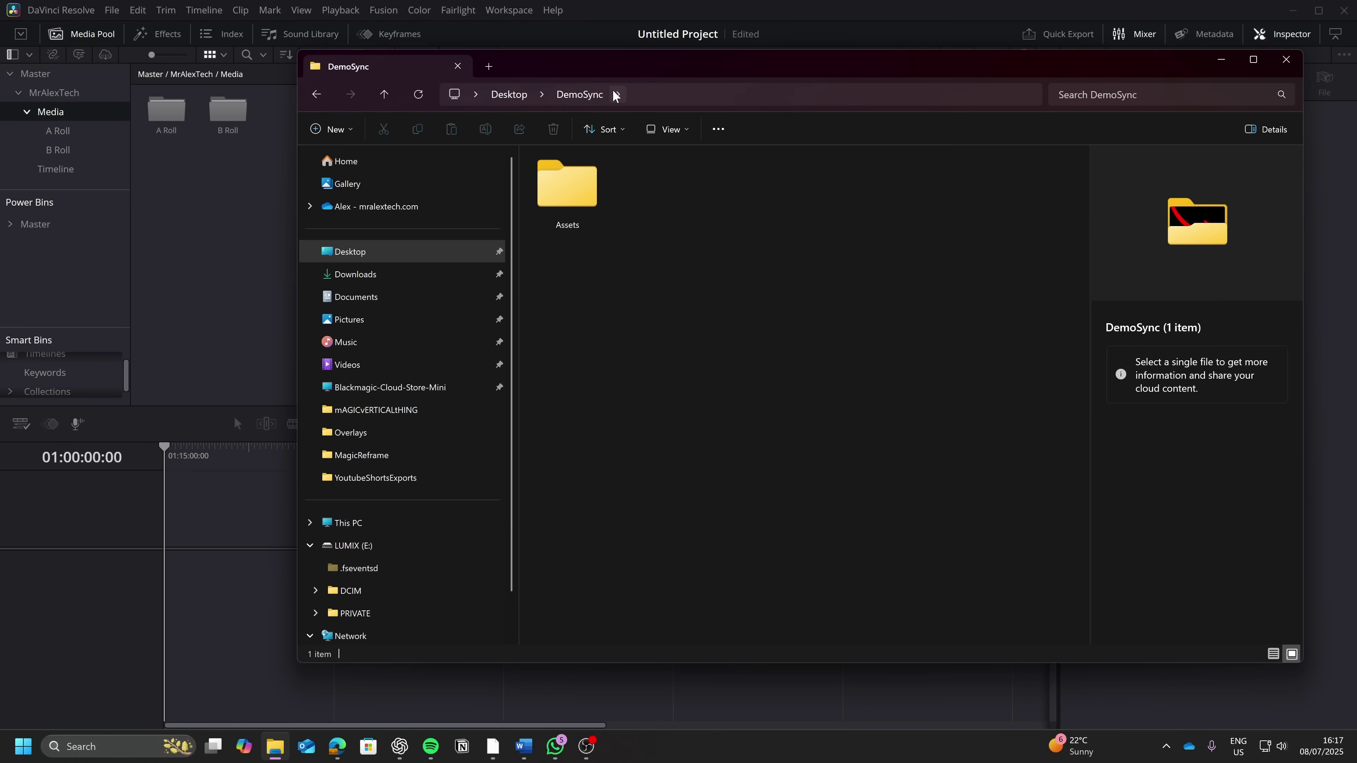
Import DemoSync's Assets folder into the Media bin, then open Assets in File Explorer
double_click(583, 199)
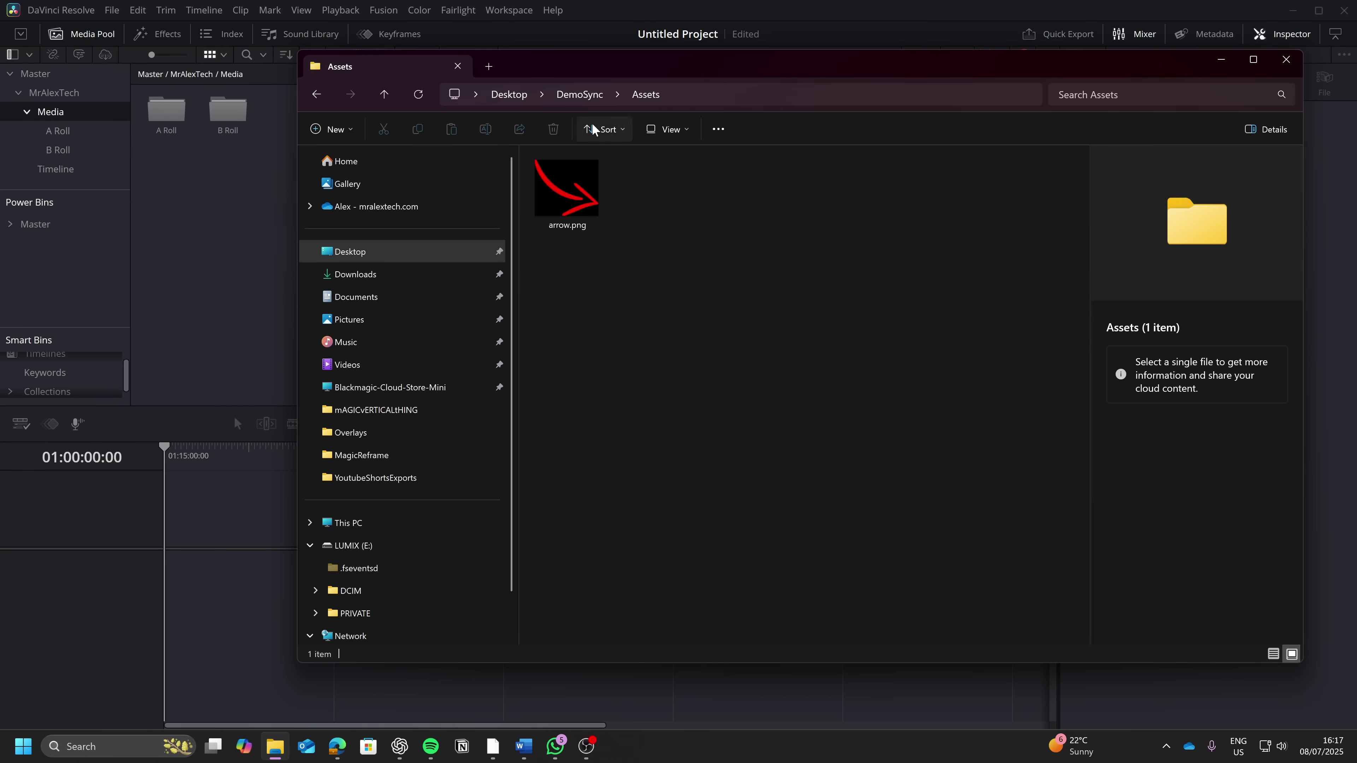
left_click(579, 95)
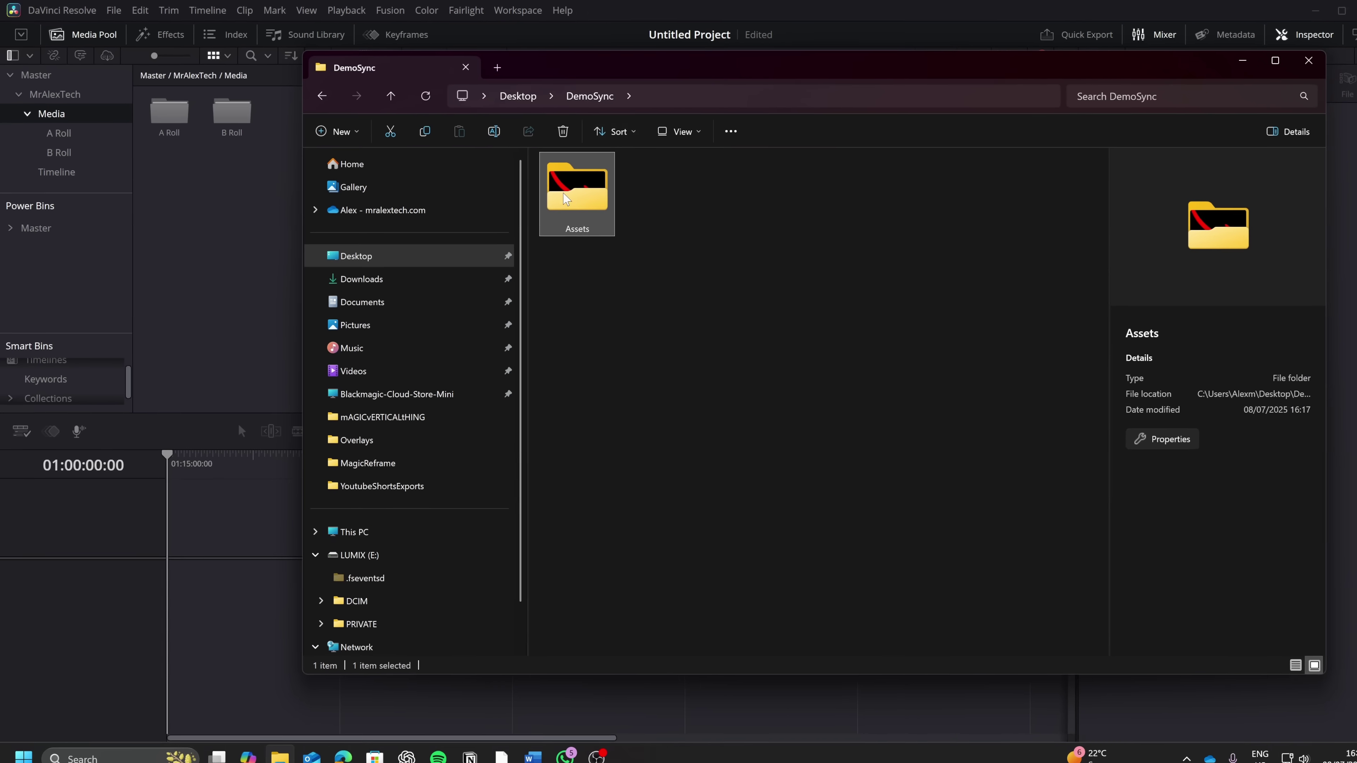
left_click_drag(888, 114, 988, 106)
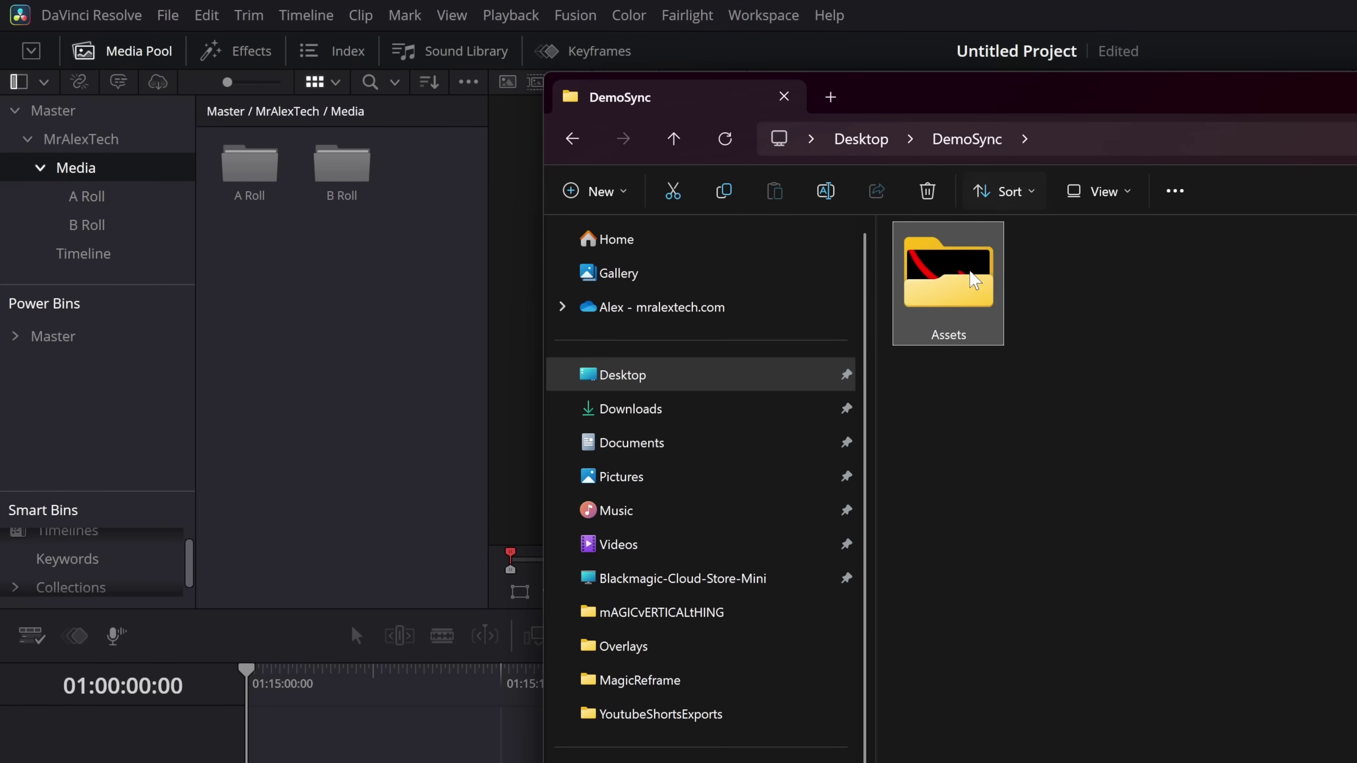
left_click_drag(973, 304, 85, 172)
left_click(96, 251)
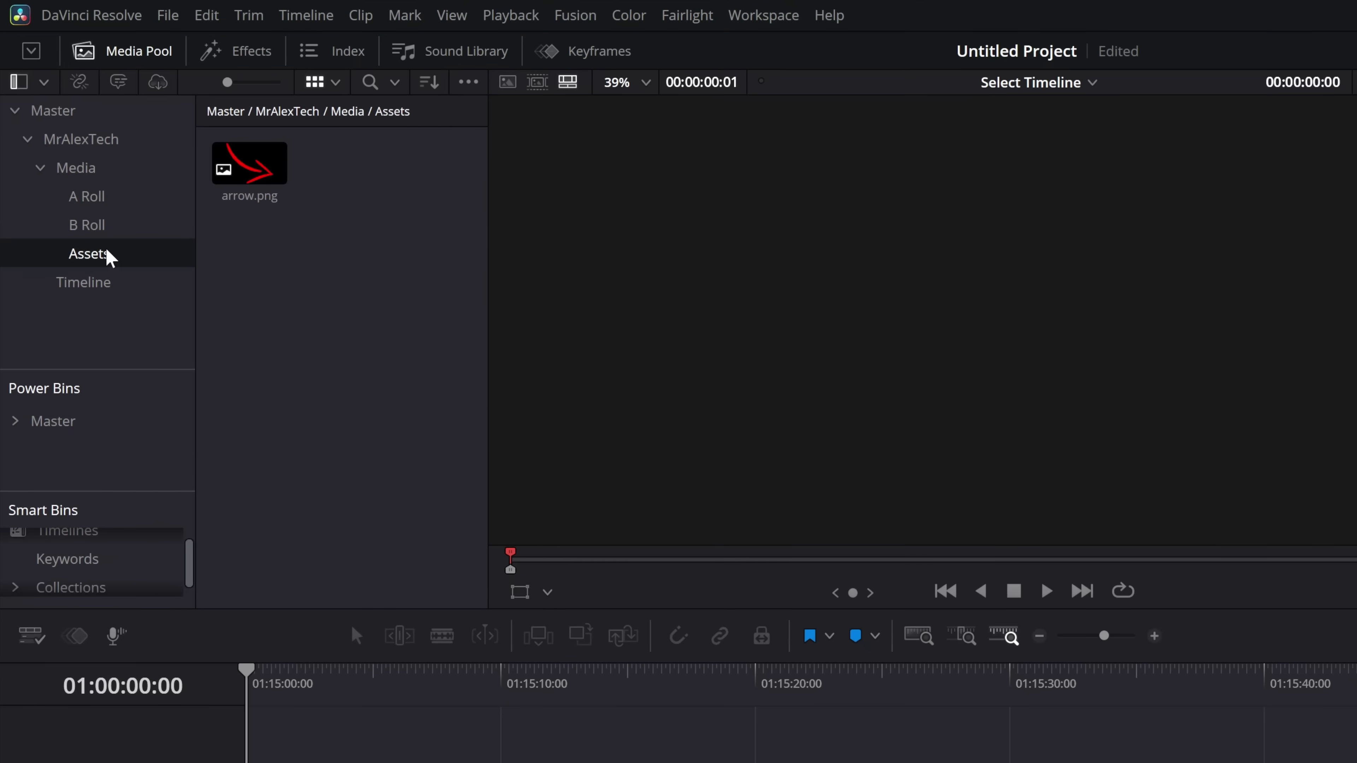
key("alt+Tab")
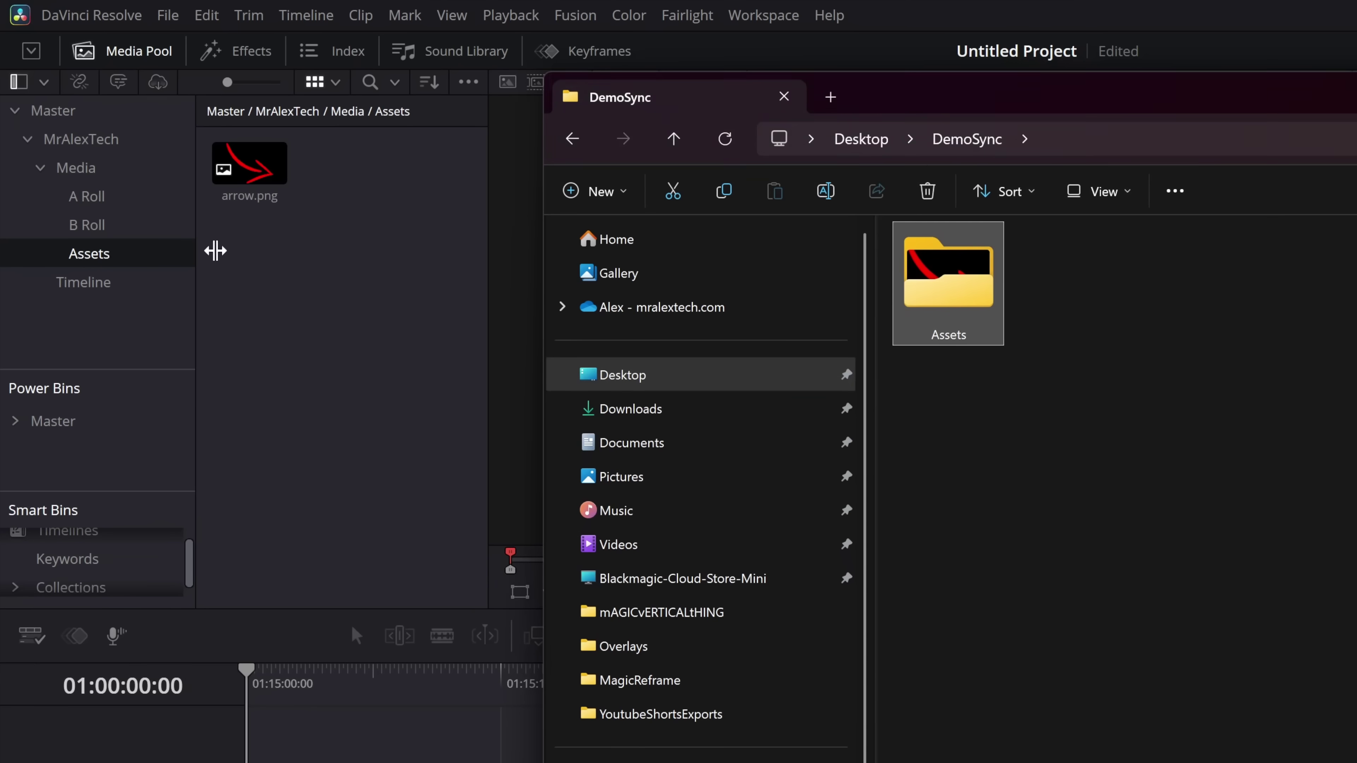
double_click(956, 302)
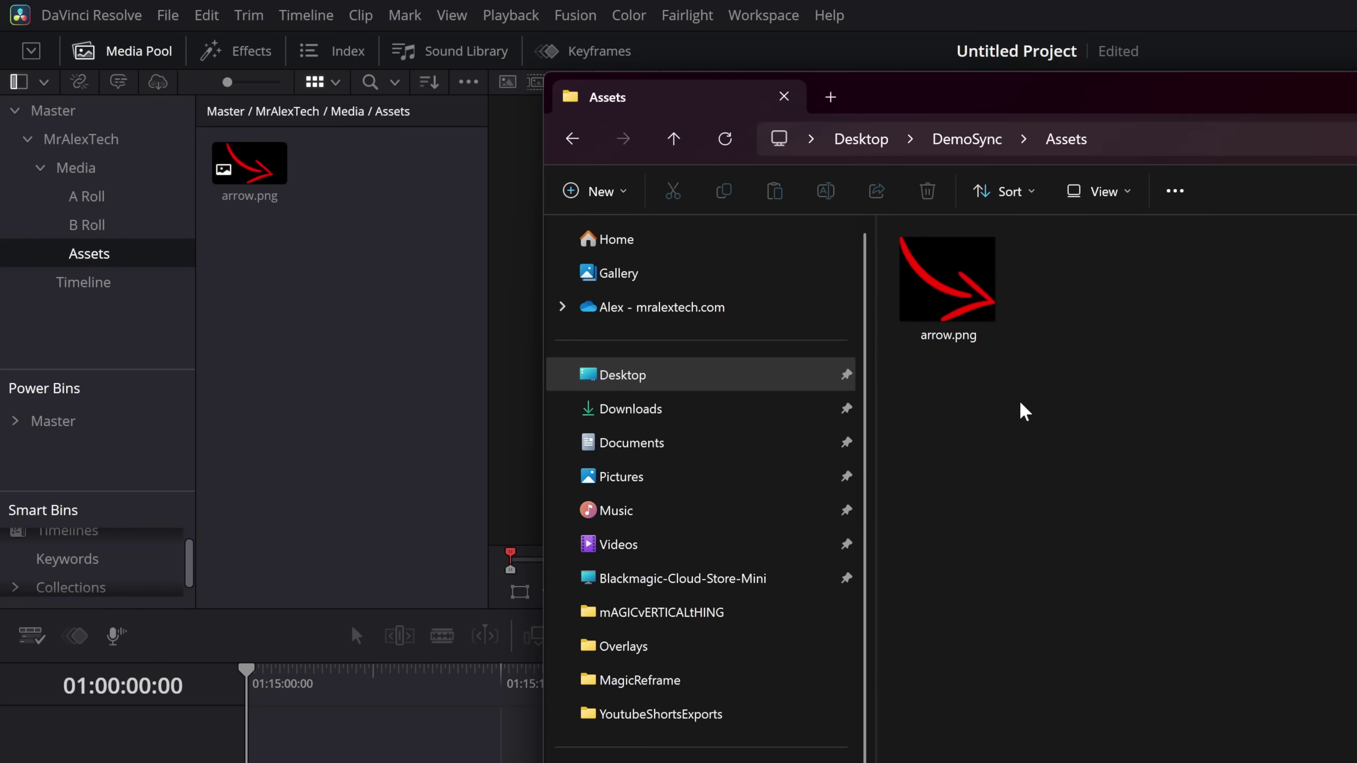
Re-export the MrAlexTech bin as MrAlexTechNew.drb, overwriting the existing file
left_click(288, 288)
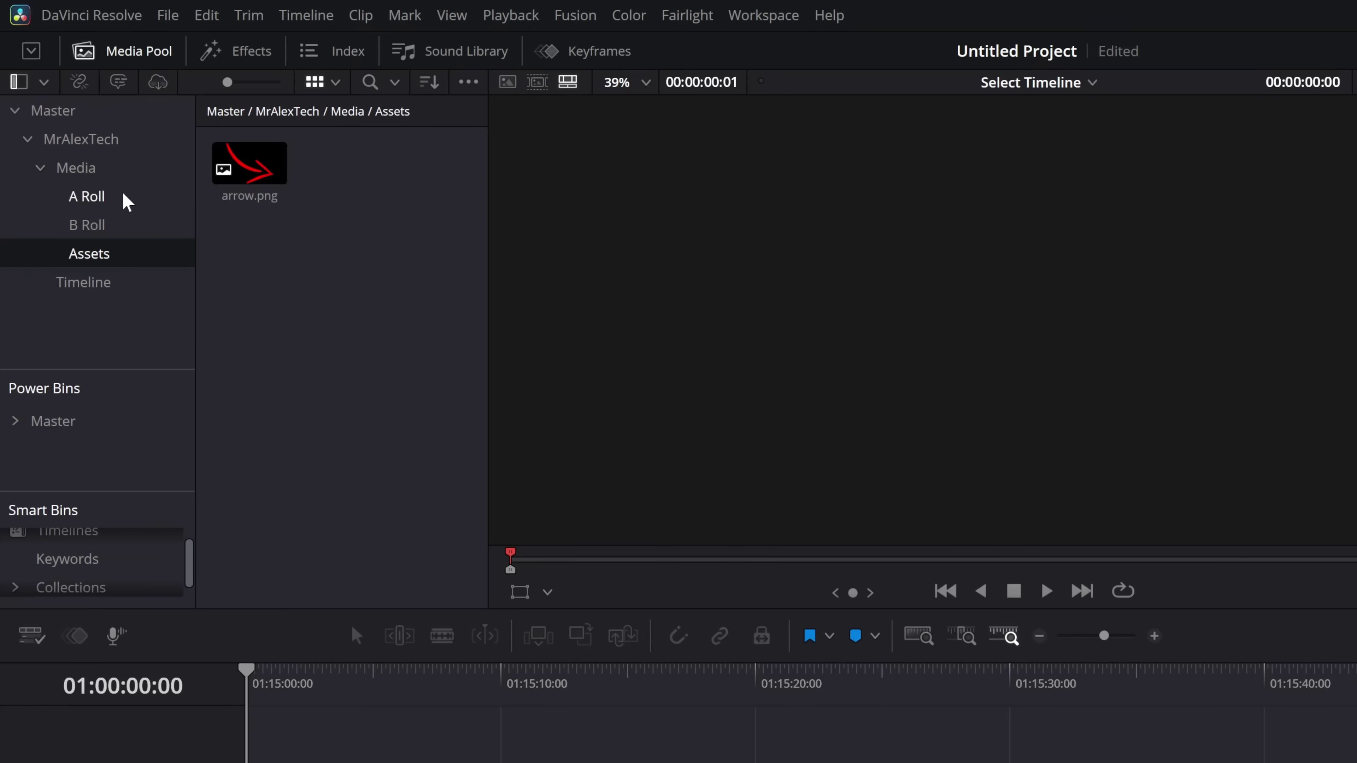
left_click(88, 139)
right_click(82, 137)
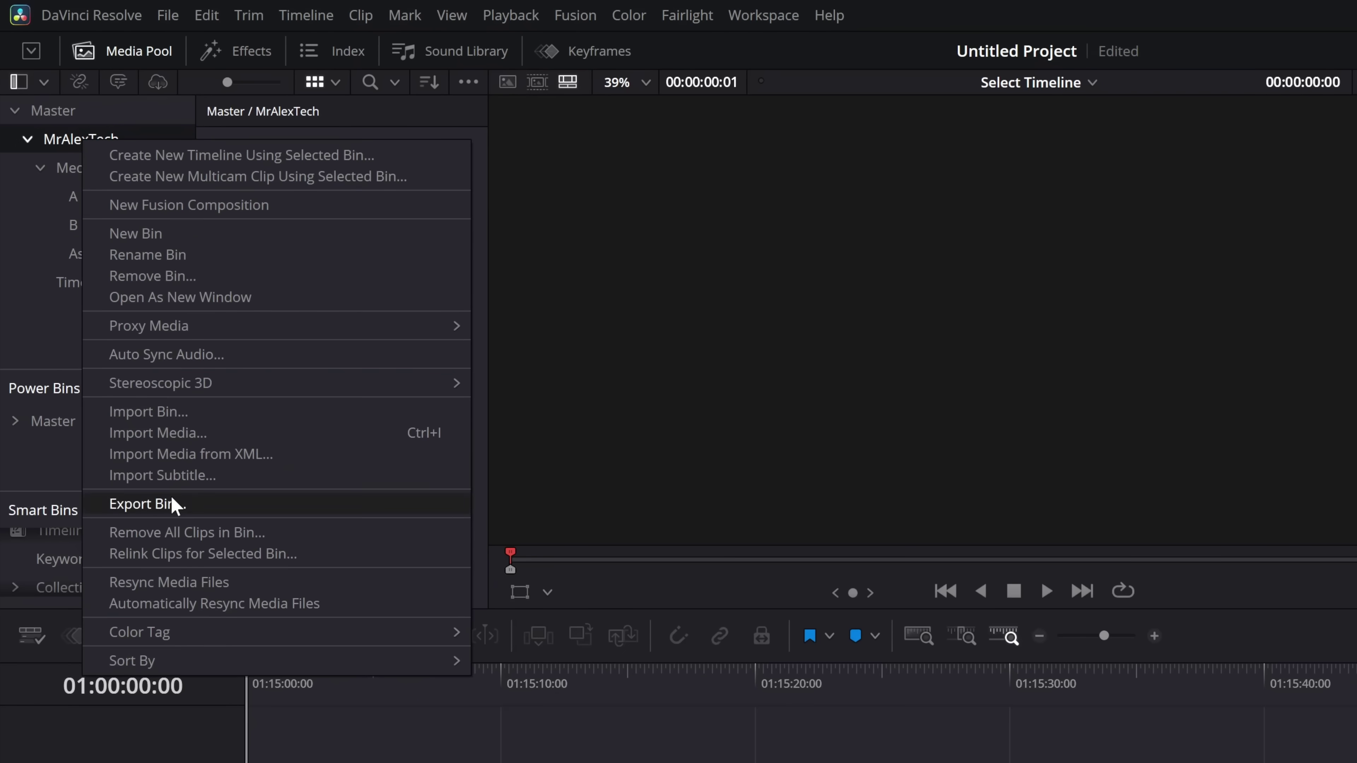
left_click(148, 504)
key("Return")
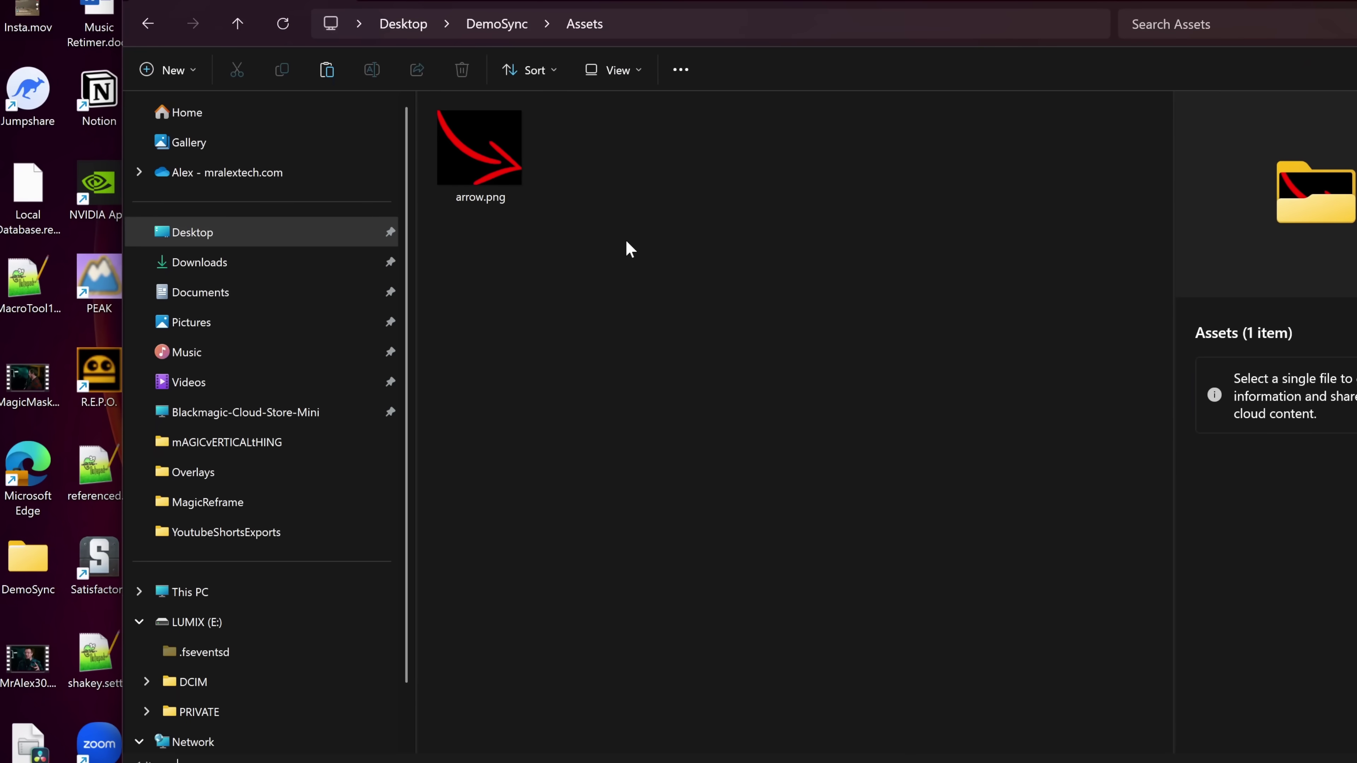
Paste nine video and audio files into the Assets folder and clear the selection
key("ctrl+v")
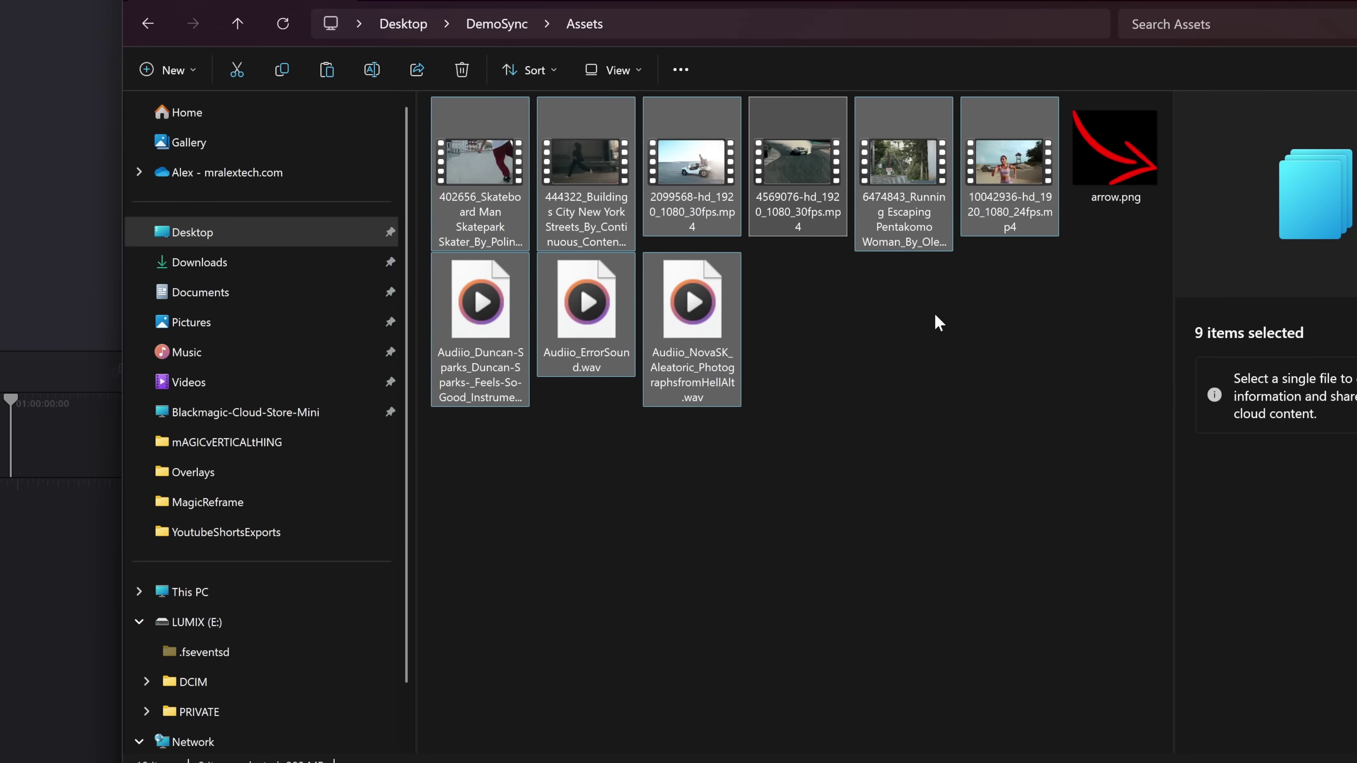
left_click(915, 354)
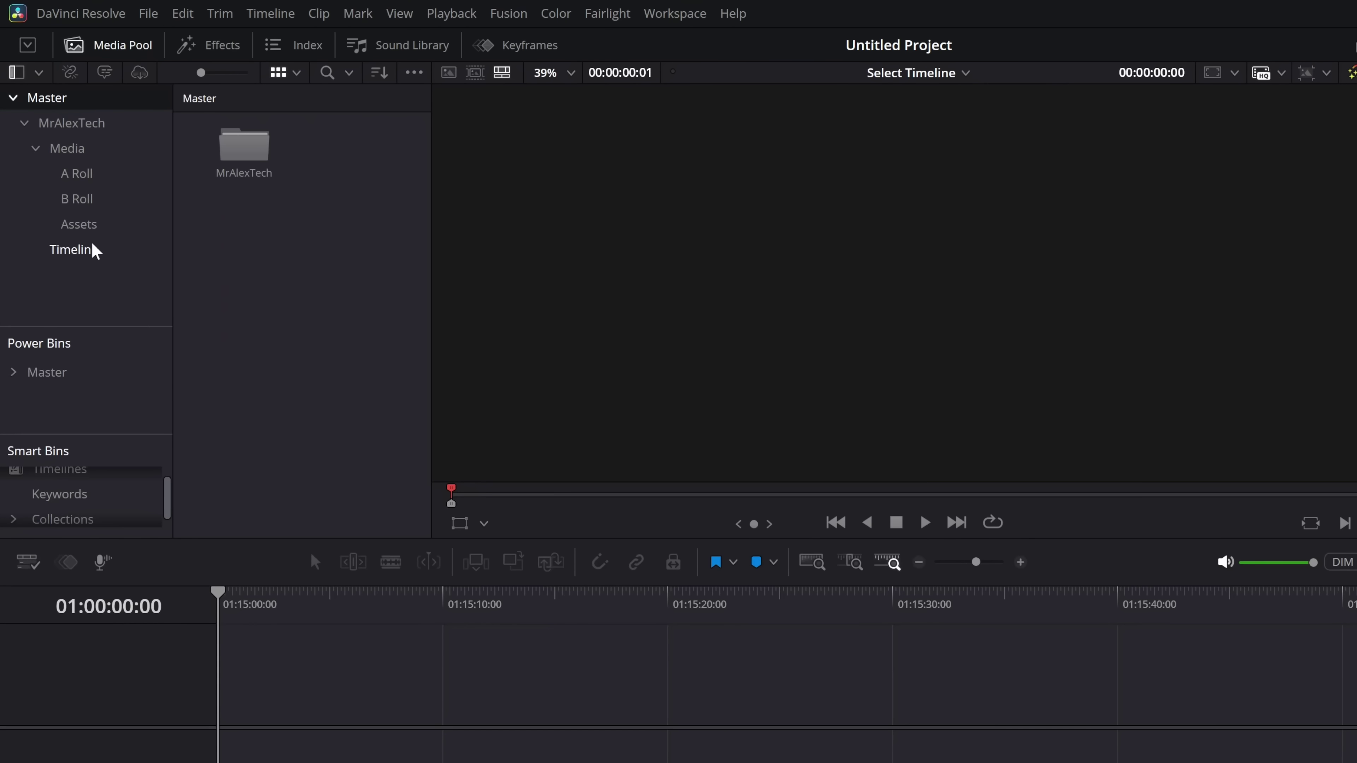
Resync the Assets bin with its folder, then build Timeline 2 from all ten clips
left_click(80, 226)
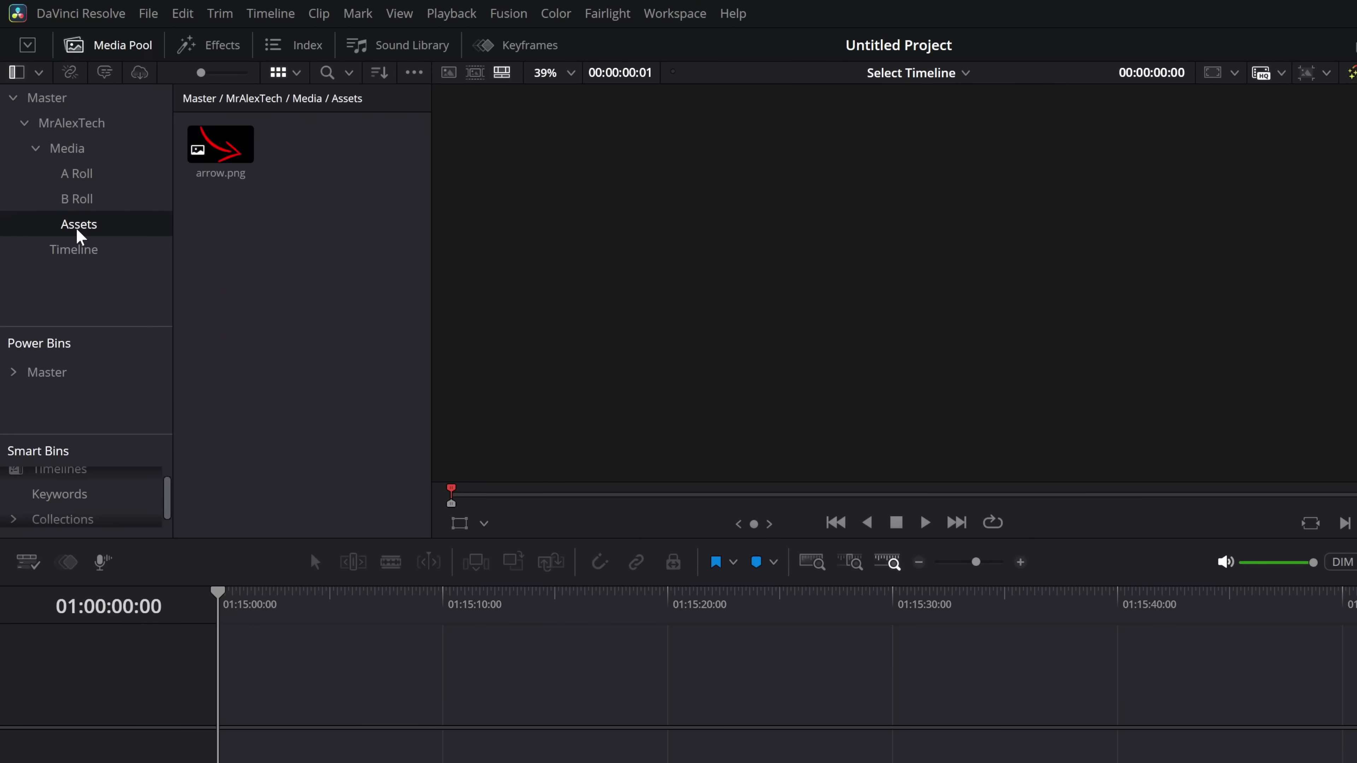
right_click(80, 230)
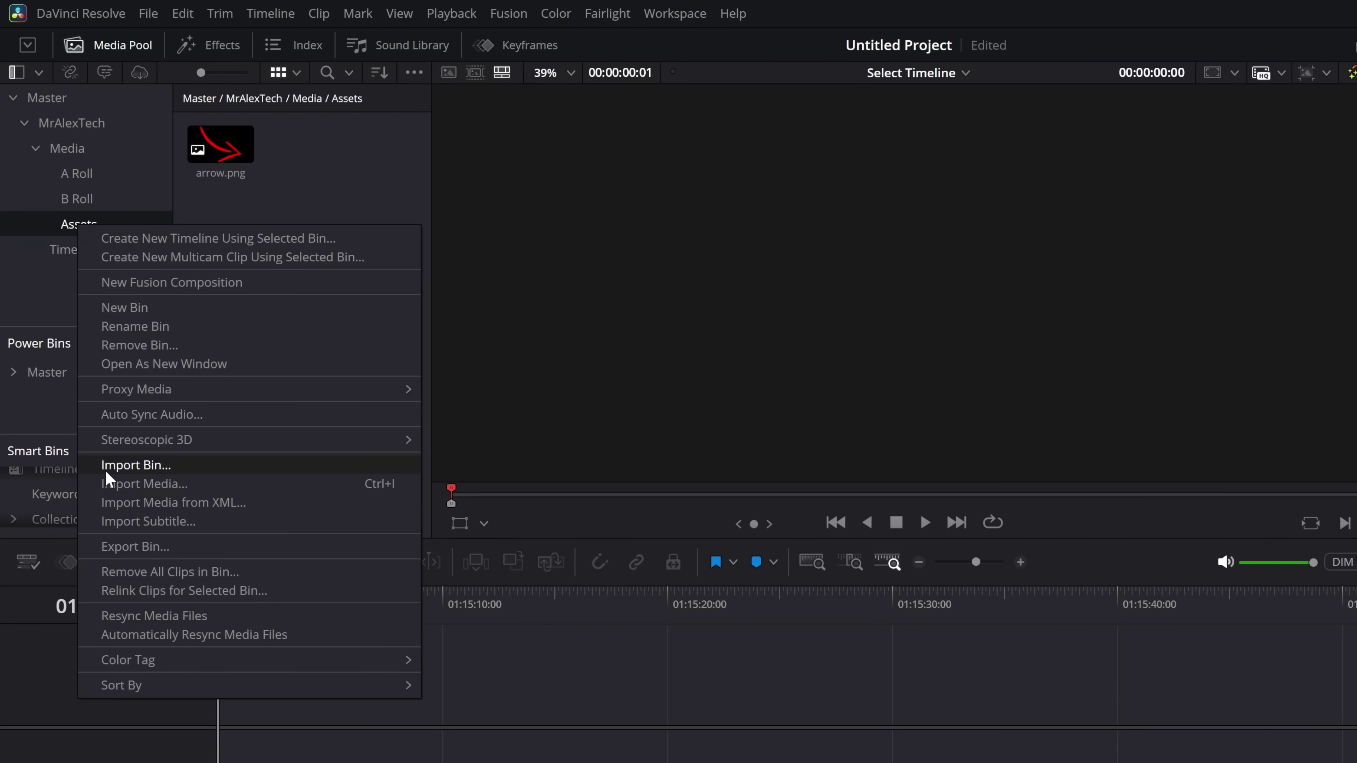
left_click(124, 616)
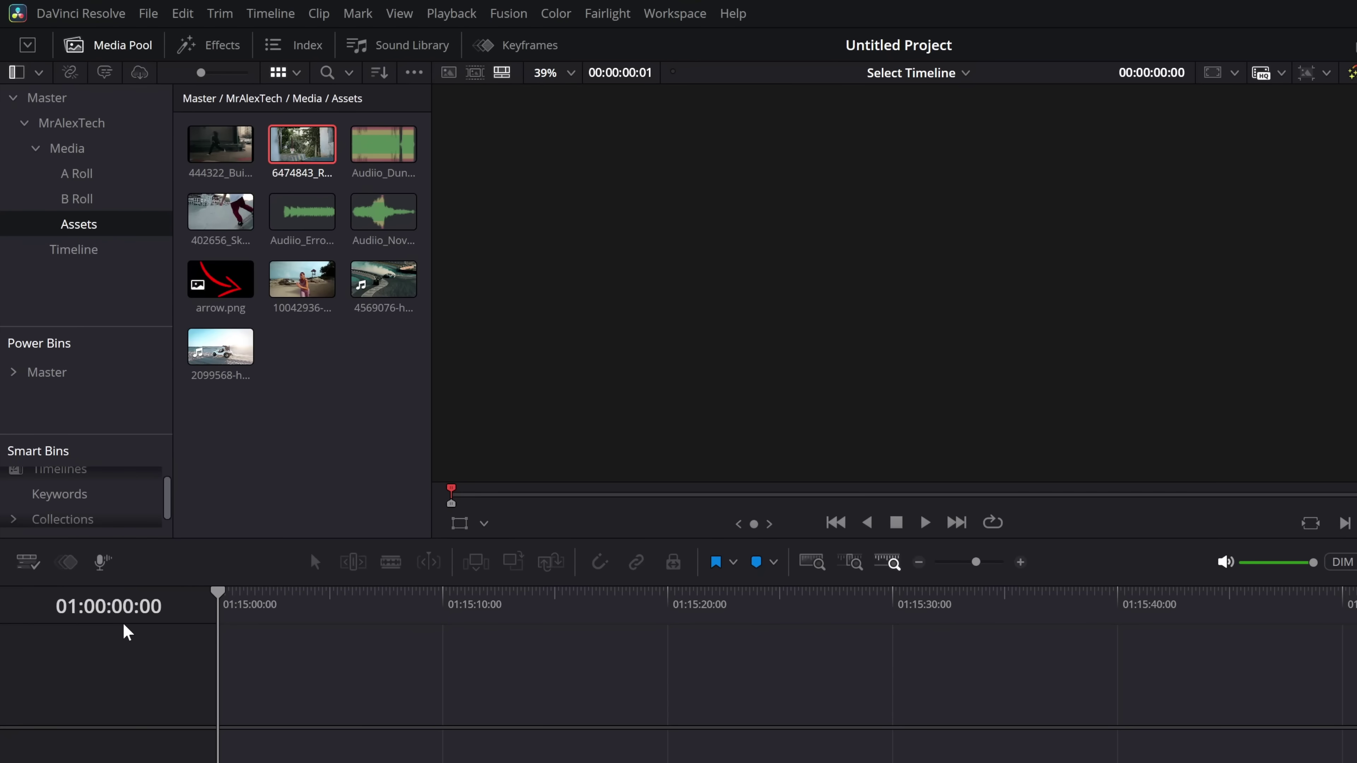
left_click_drag(405, 415, 187, 122)
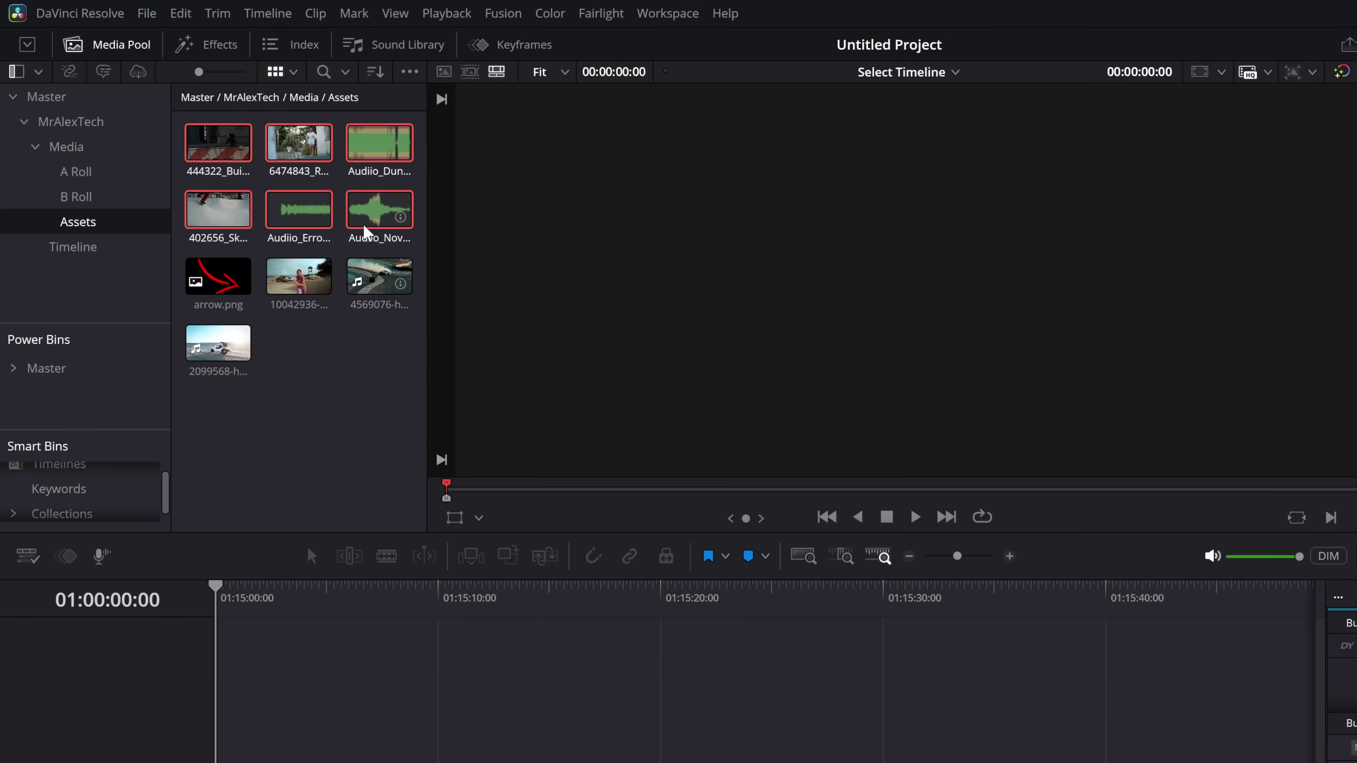
left_click_drag(365, 234, 369, 755)
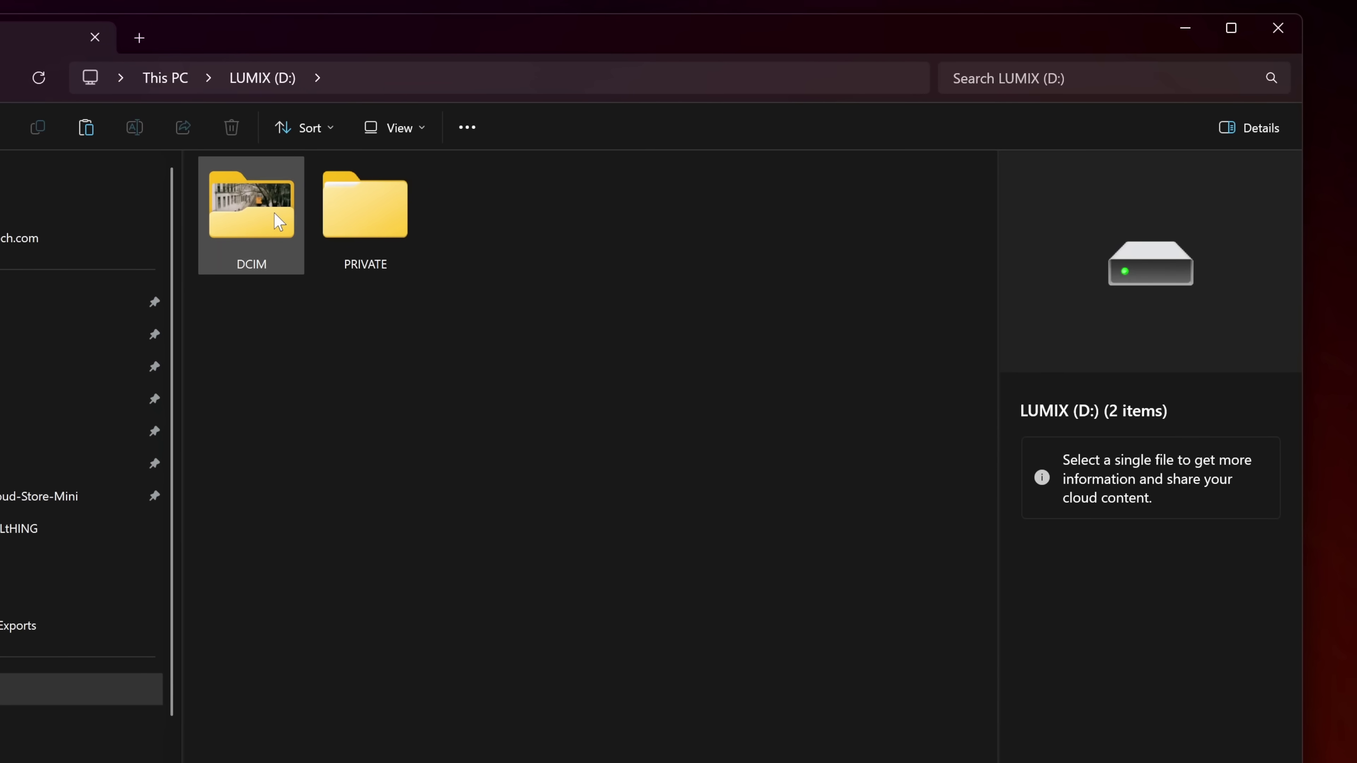
Open DCIM and then 100_PANA on the LUMIX (D:) drive to view its 12 videos
double_click(277, 221)
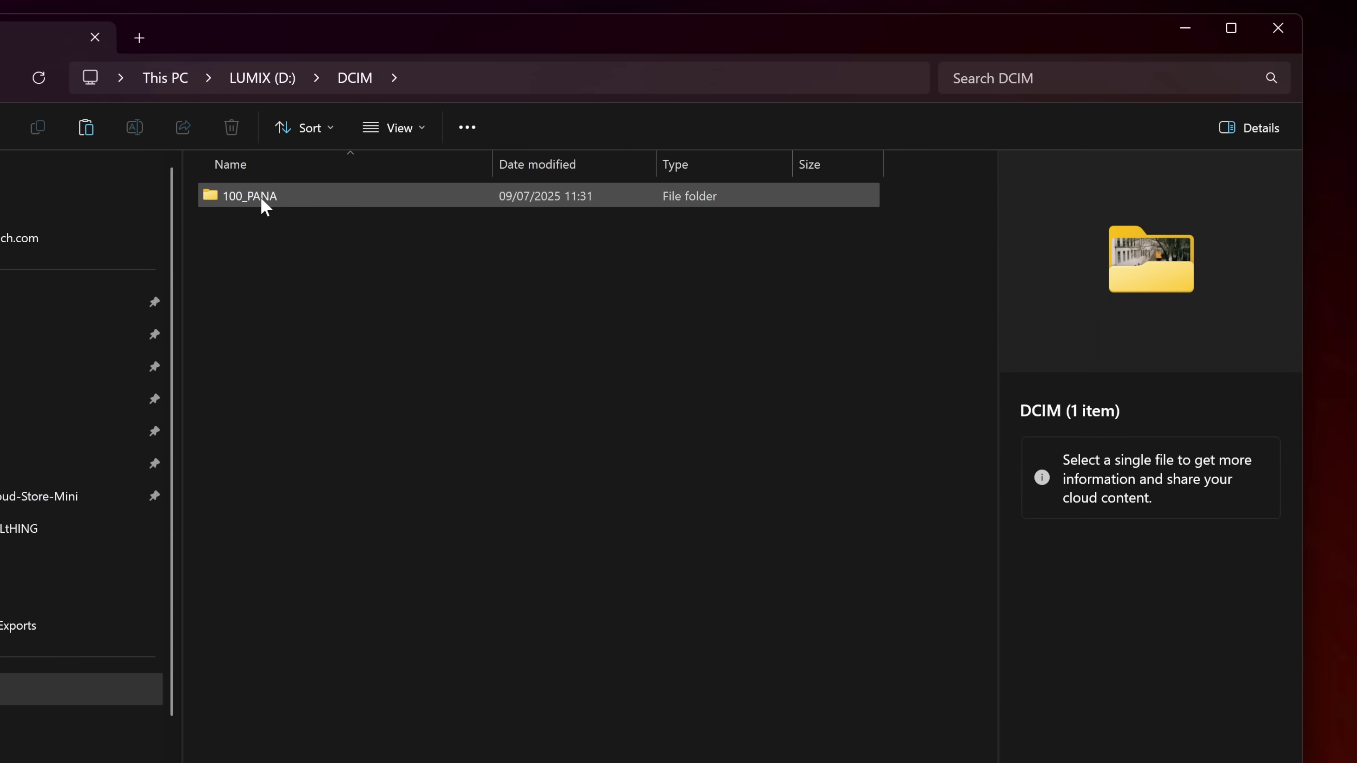
mouse_move(286, 194)
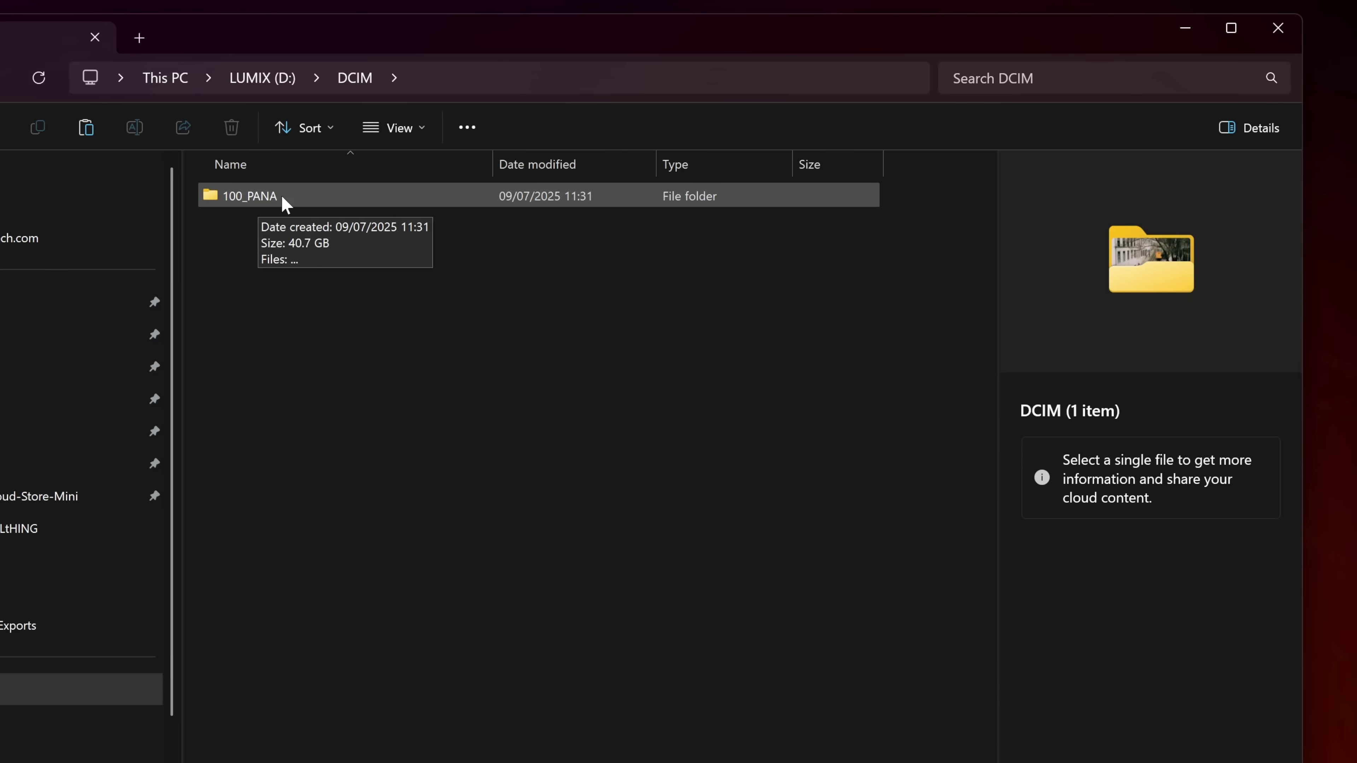
double_click(282, 197)
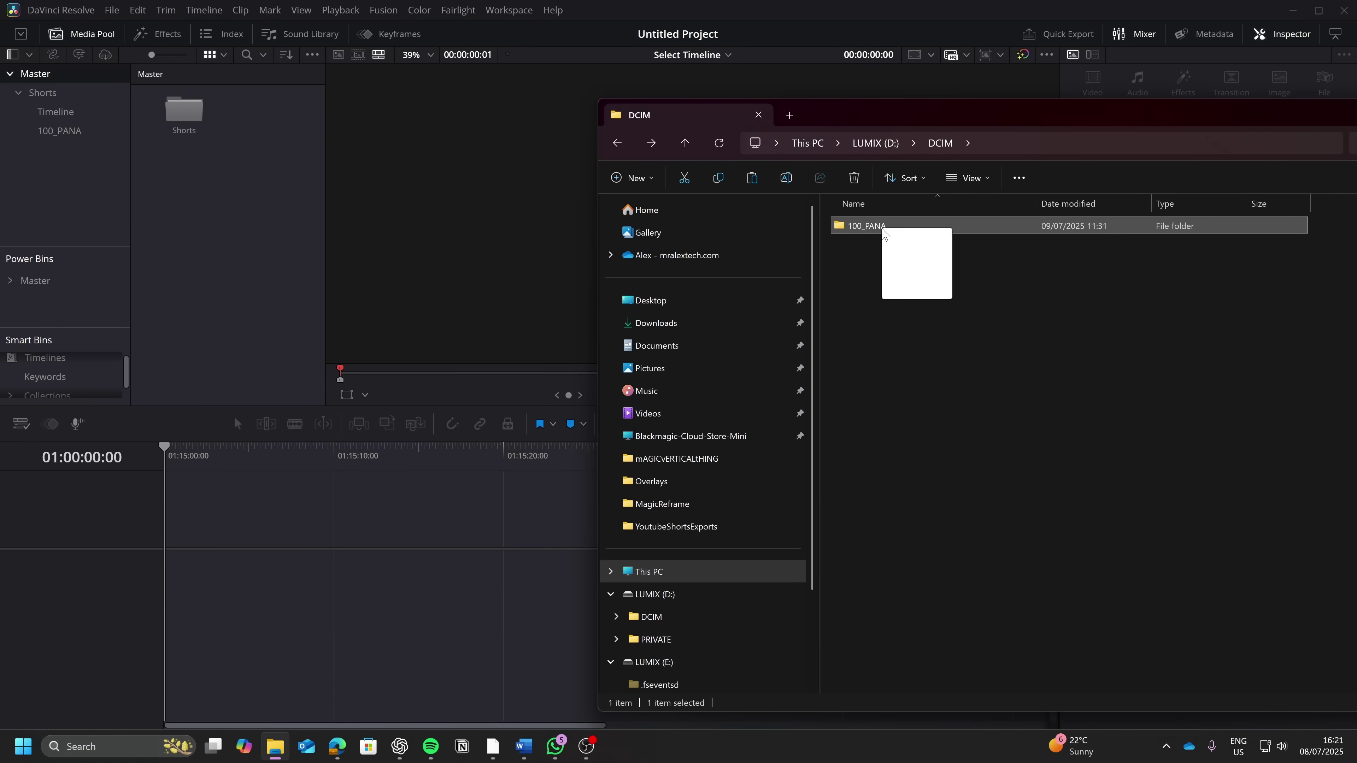
Add 100_PANA as a bin, open ShortsTimeline, and resync 100_PANA to load its camera clips
left_click_drag(885, 235, 28, 149)
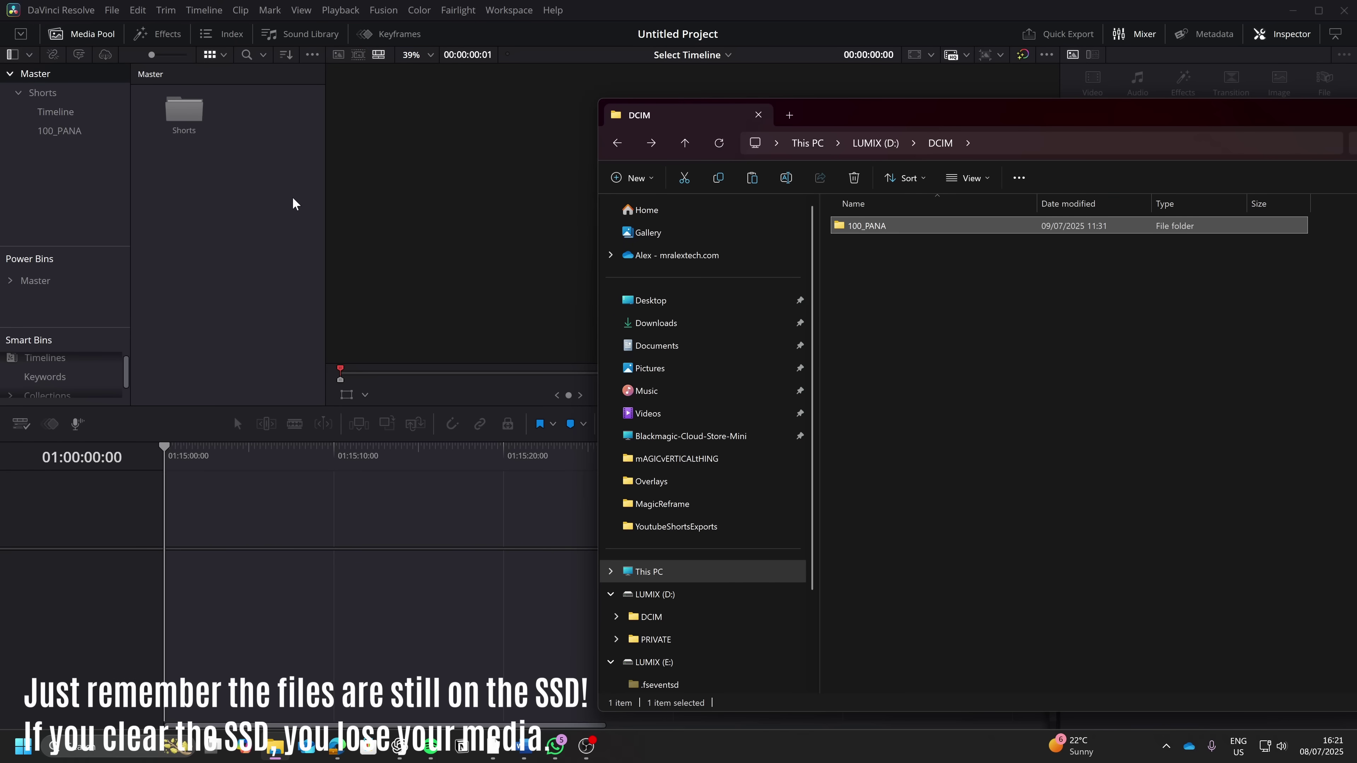
left_click(388, 191)
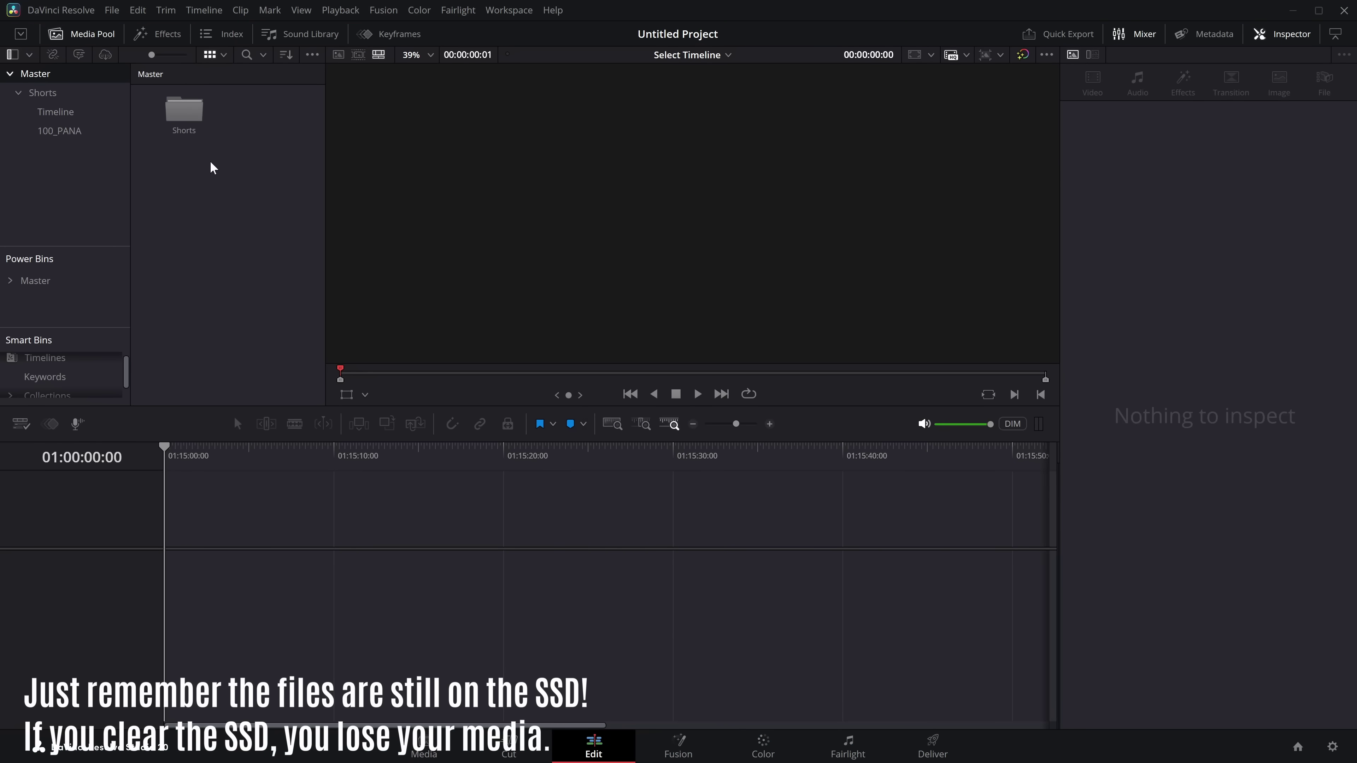
left_click(57, 113)
double_click(170, 137)
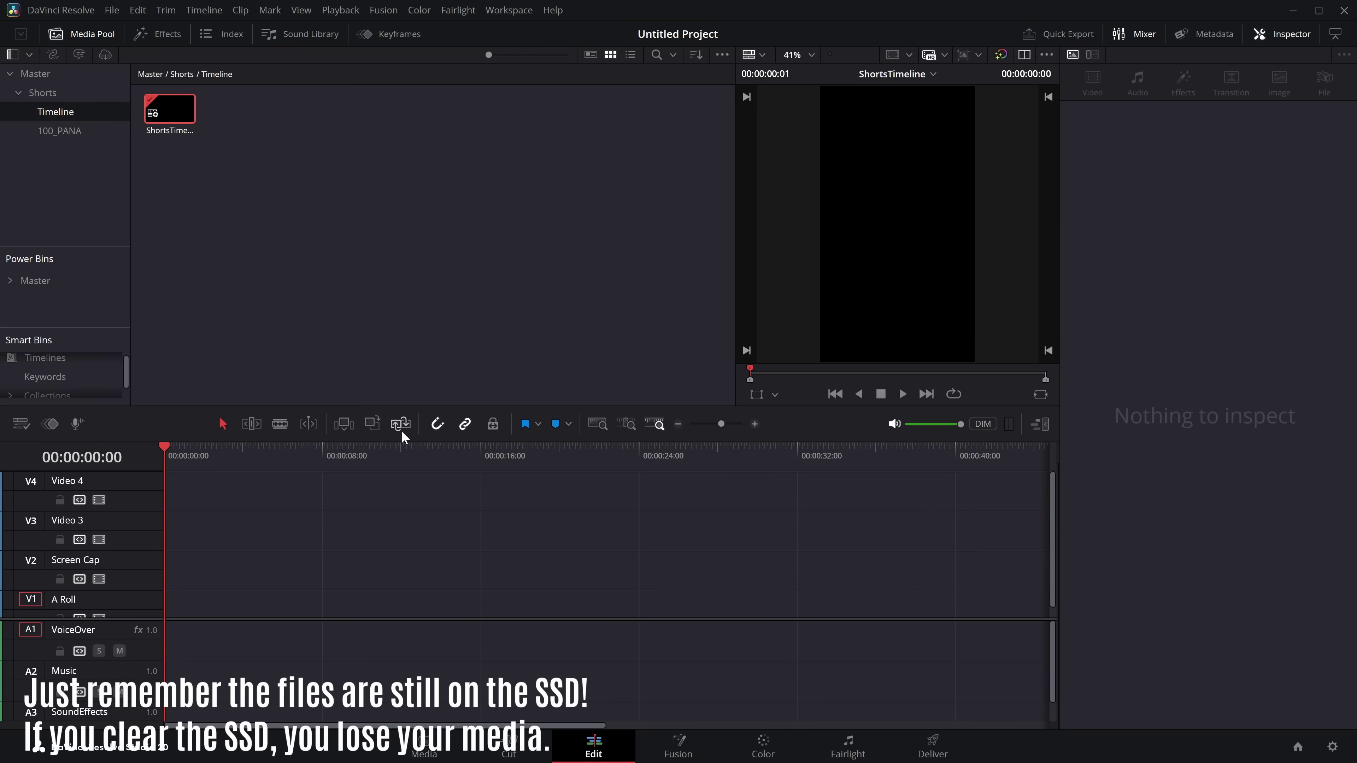
left_click(58, 131)
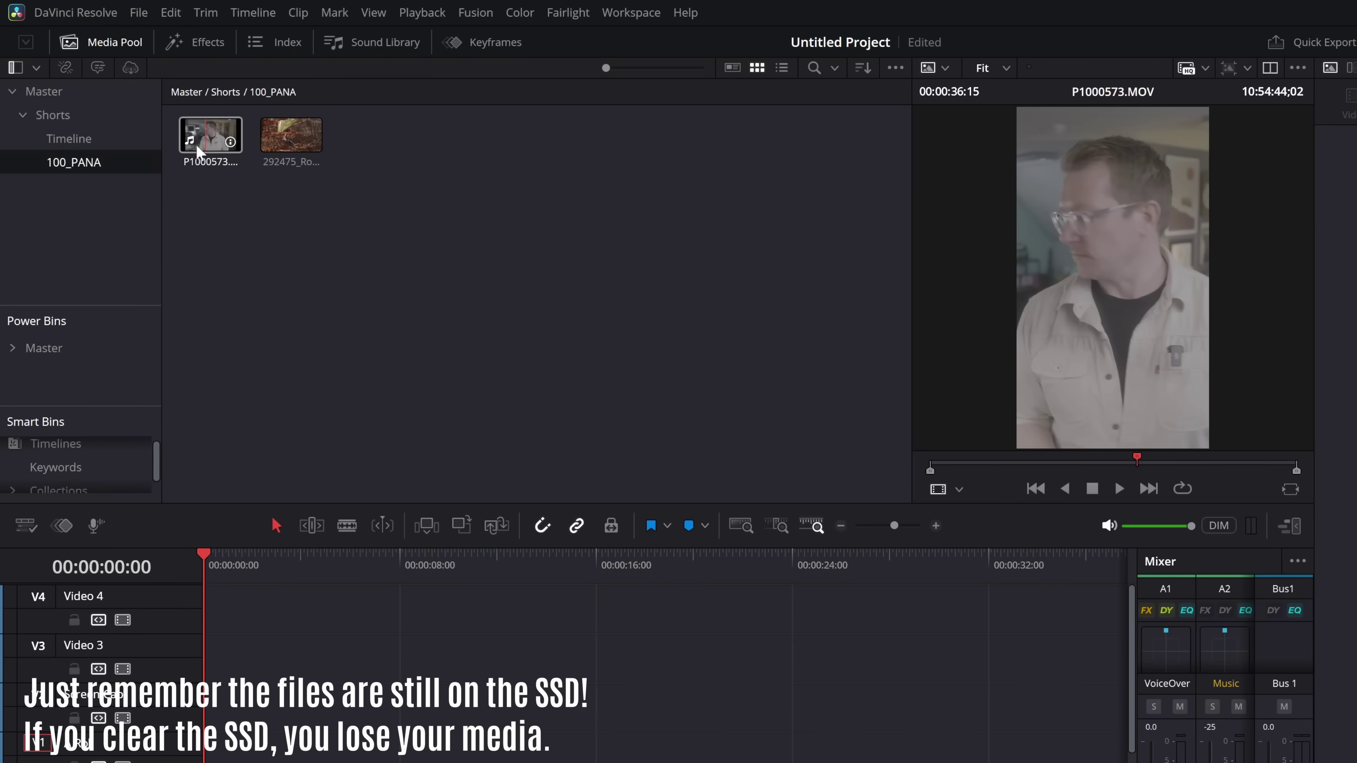
right_click(74, 167)
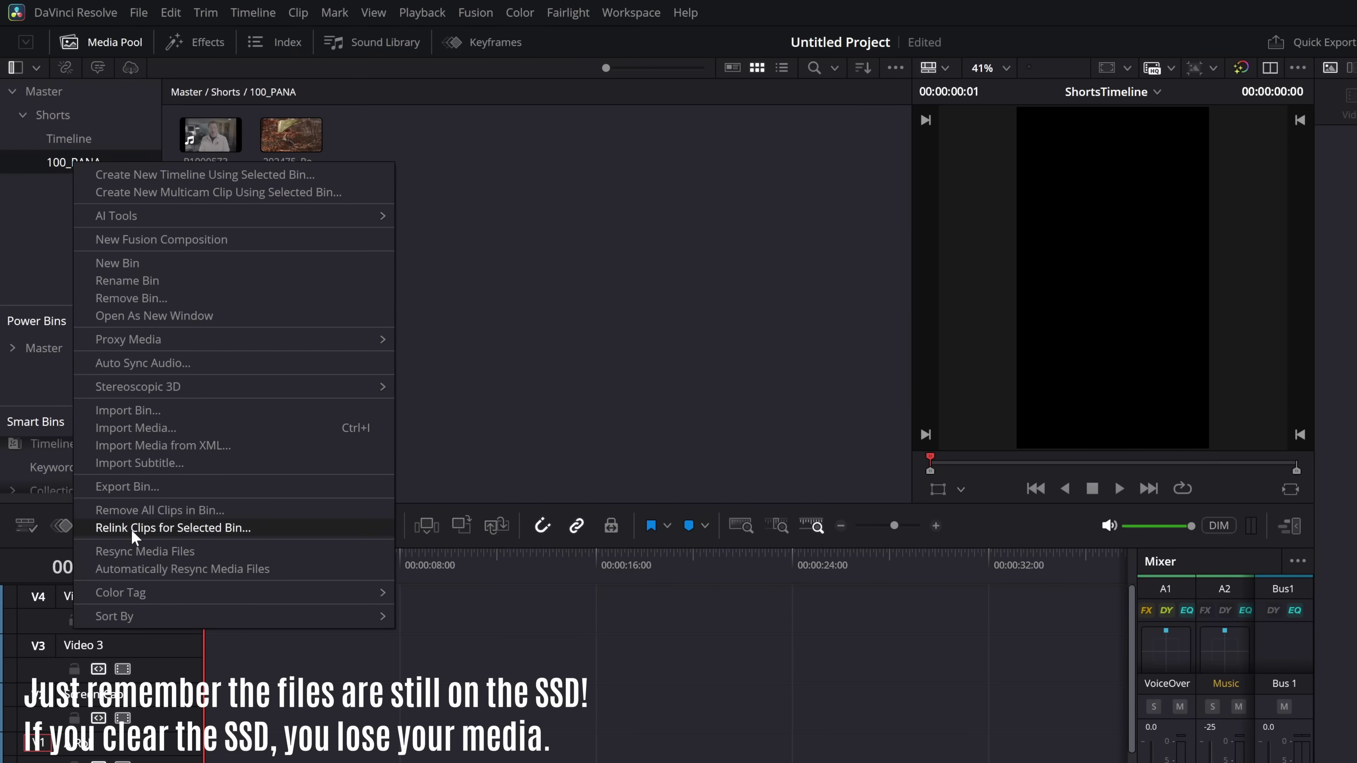
left_click(131, 548)
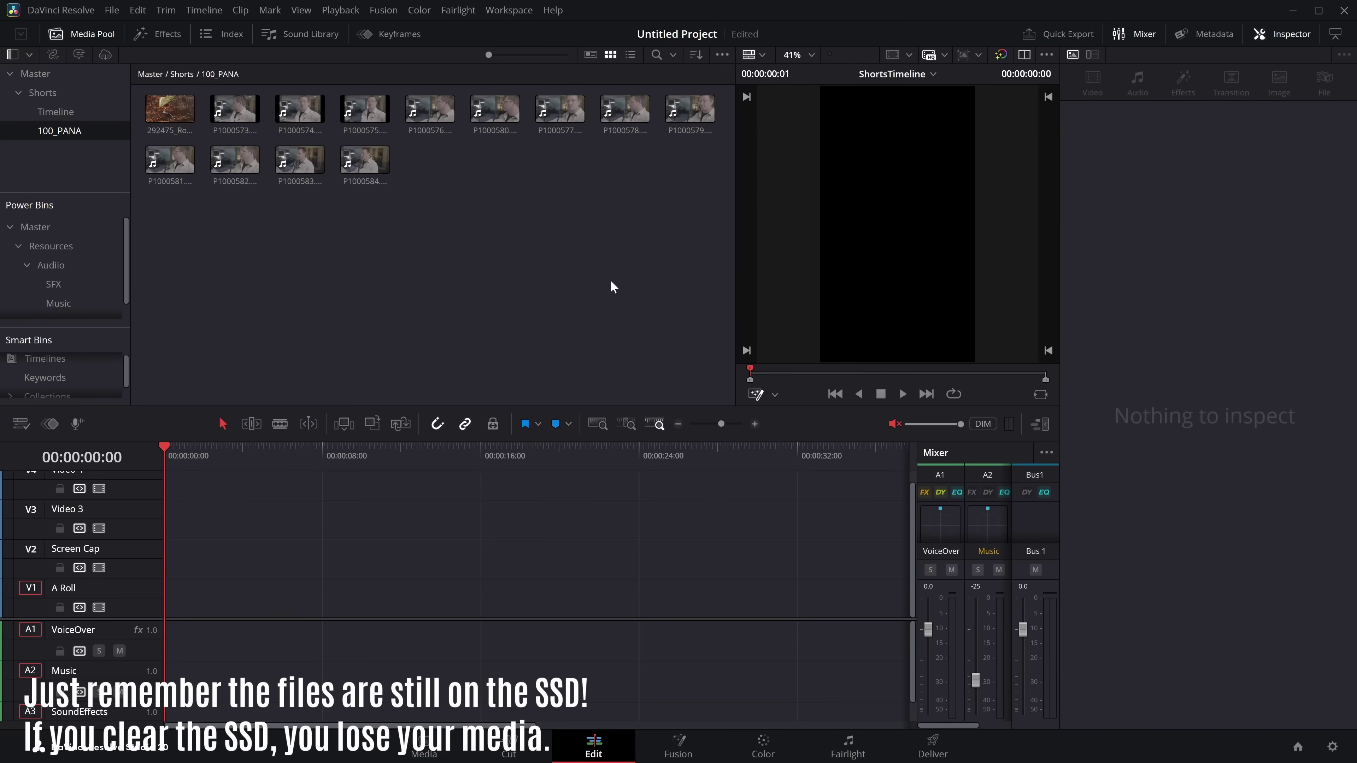
Place P1000583 and P1000584 on ShortsTimeline and zoom the timeline to fit the edit
left_click_drag(753, 347, 380, 194)
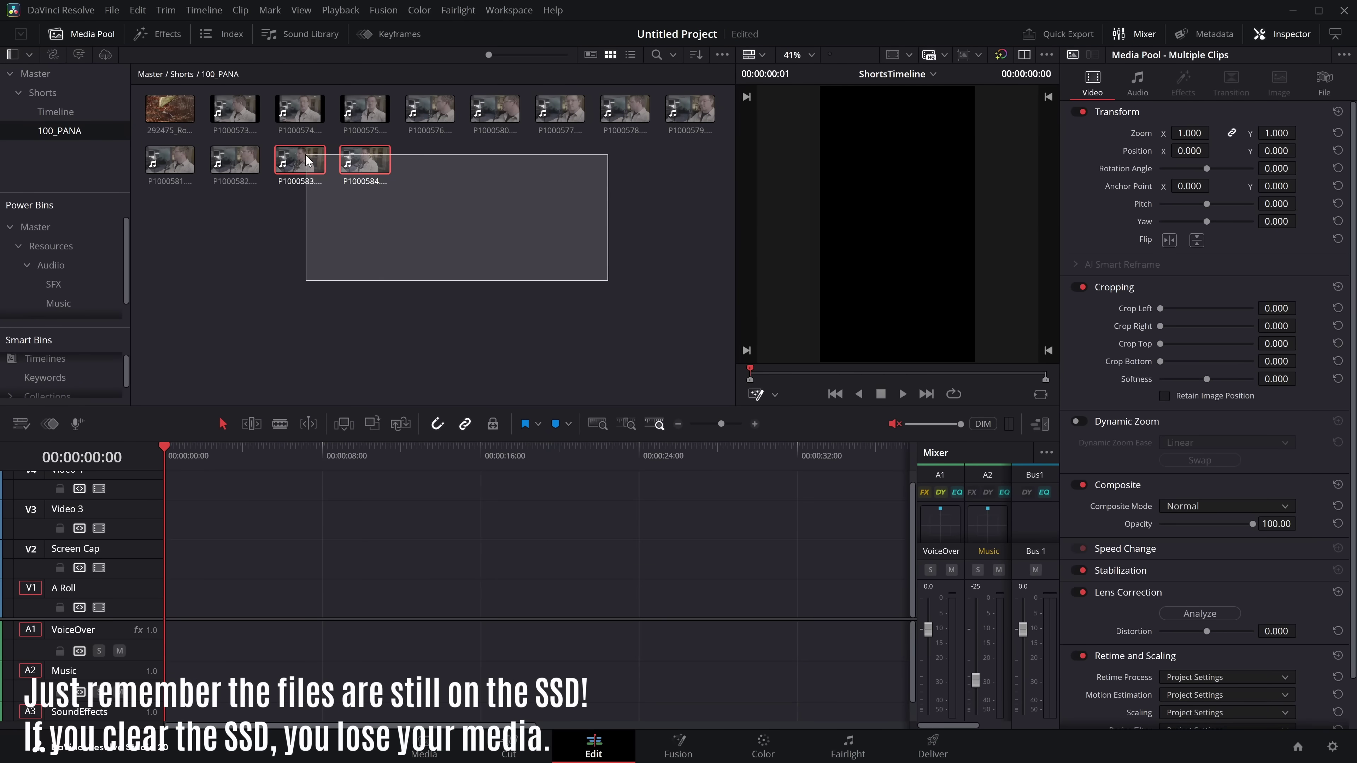
left_click_drag(300, 160, 197, 593)
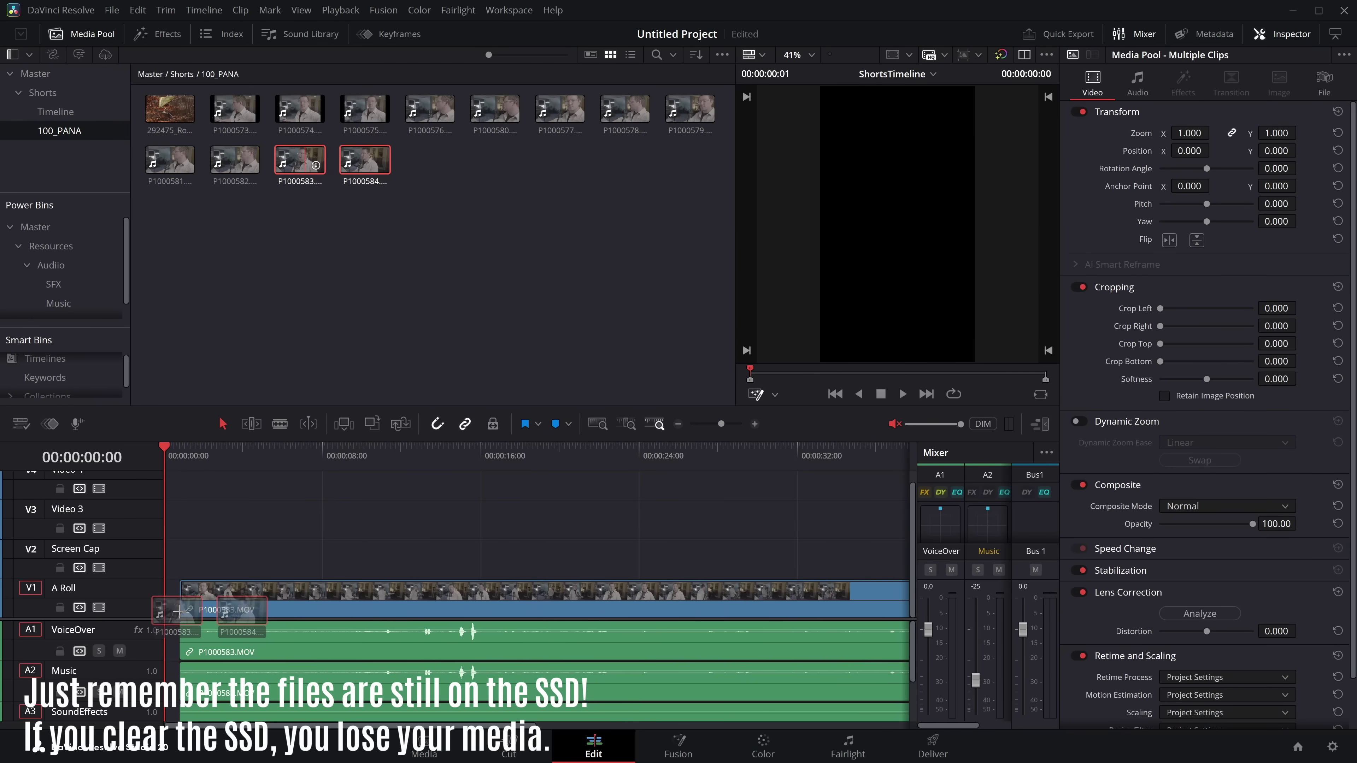
left_click(657, 430)
left_click_drag(693, 204, 171, 107)
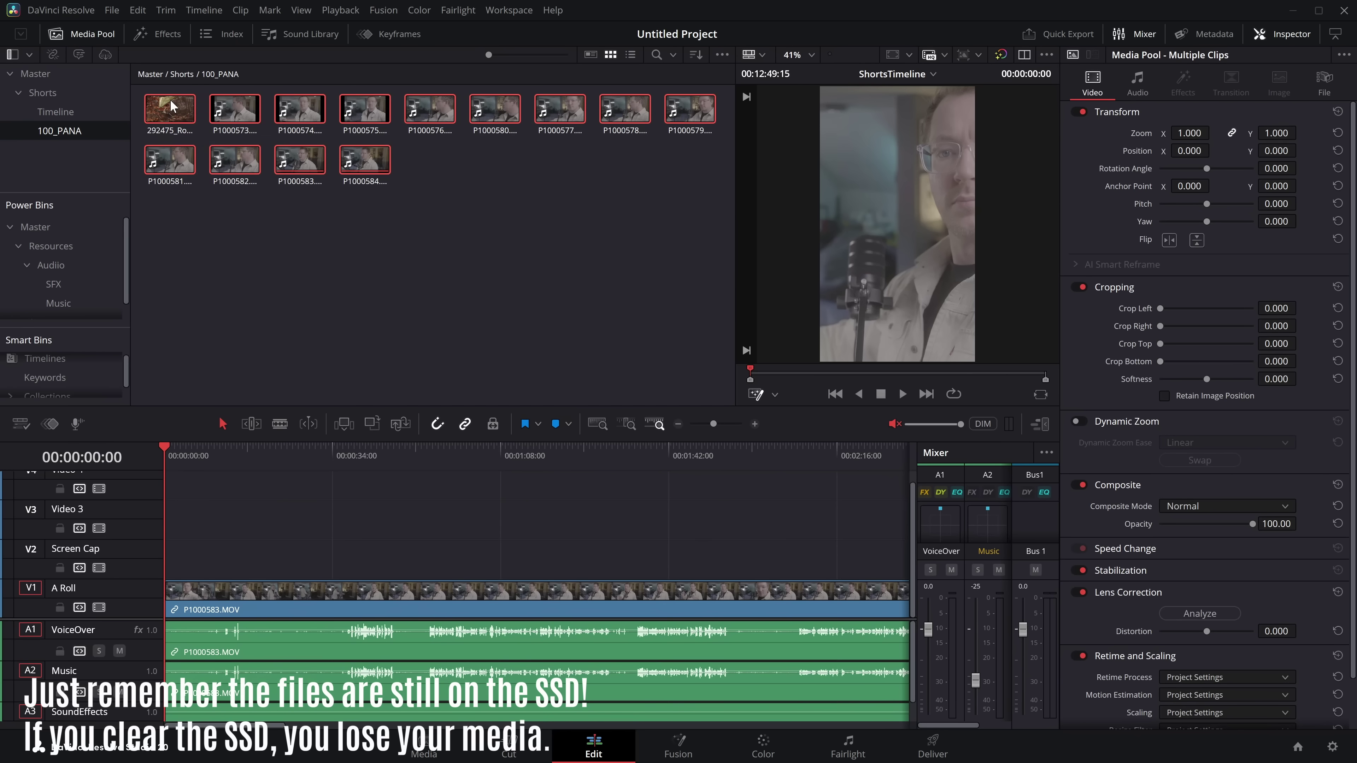
left_click(340, 205)
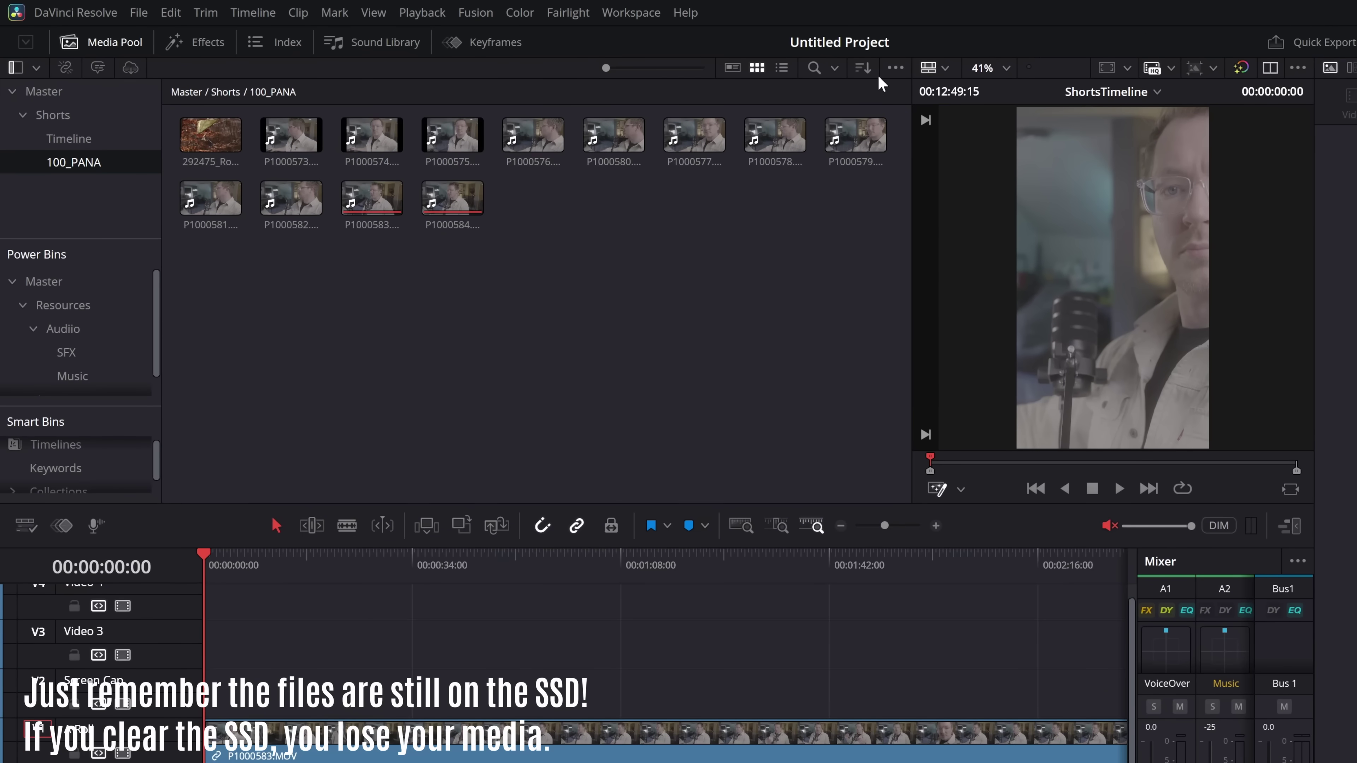
Remove unused clips across all timelines, leaving only P1000583 and P1000584 in 100_PANA
left_click(896, 68)
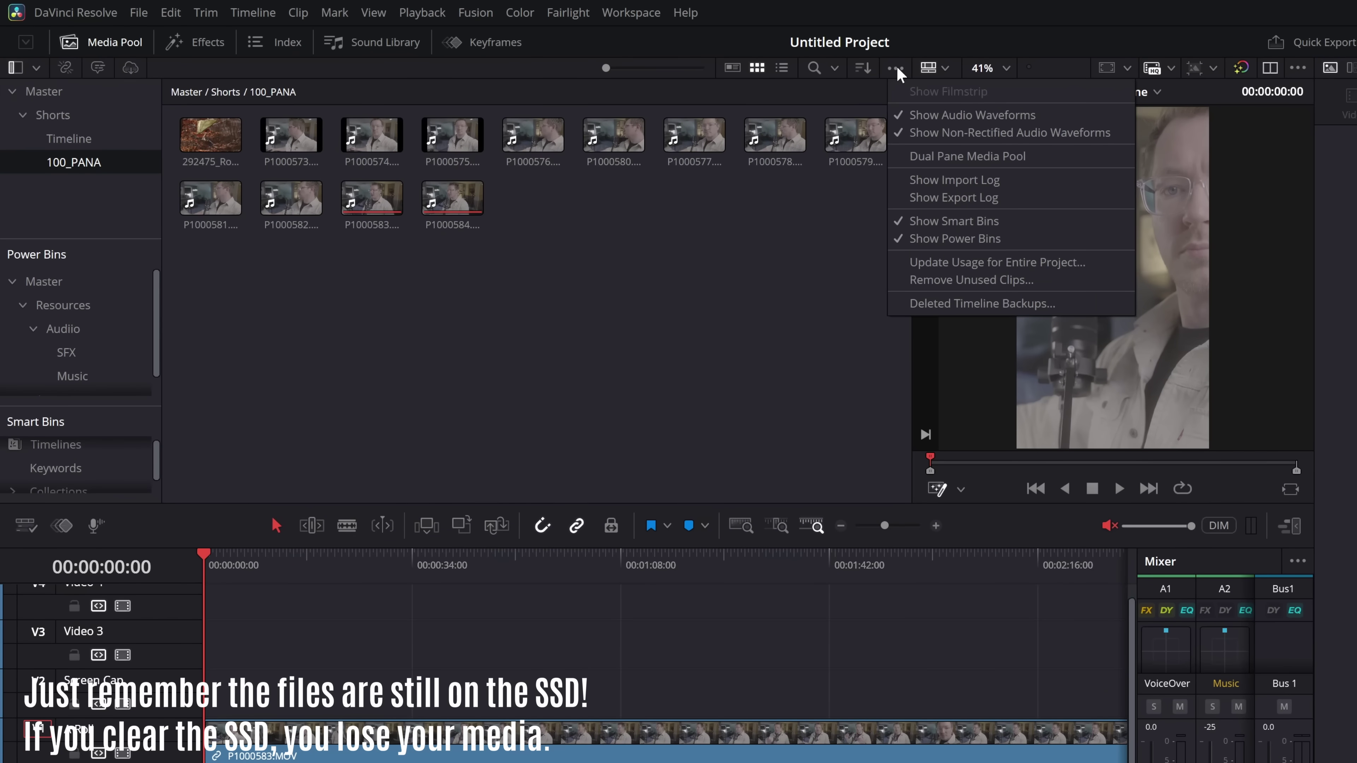
left_click(938, 279)
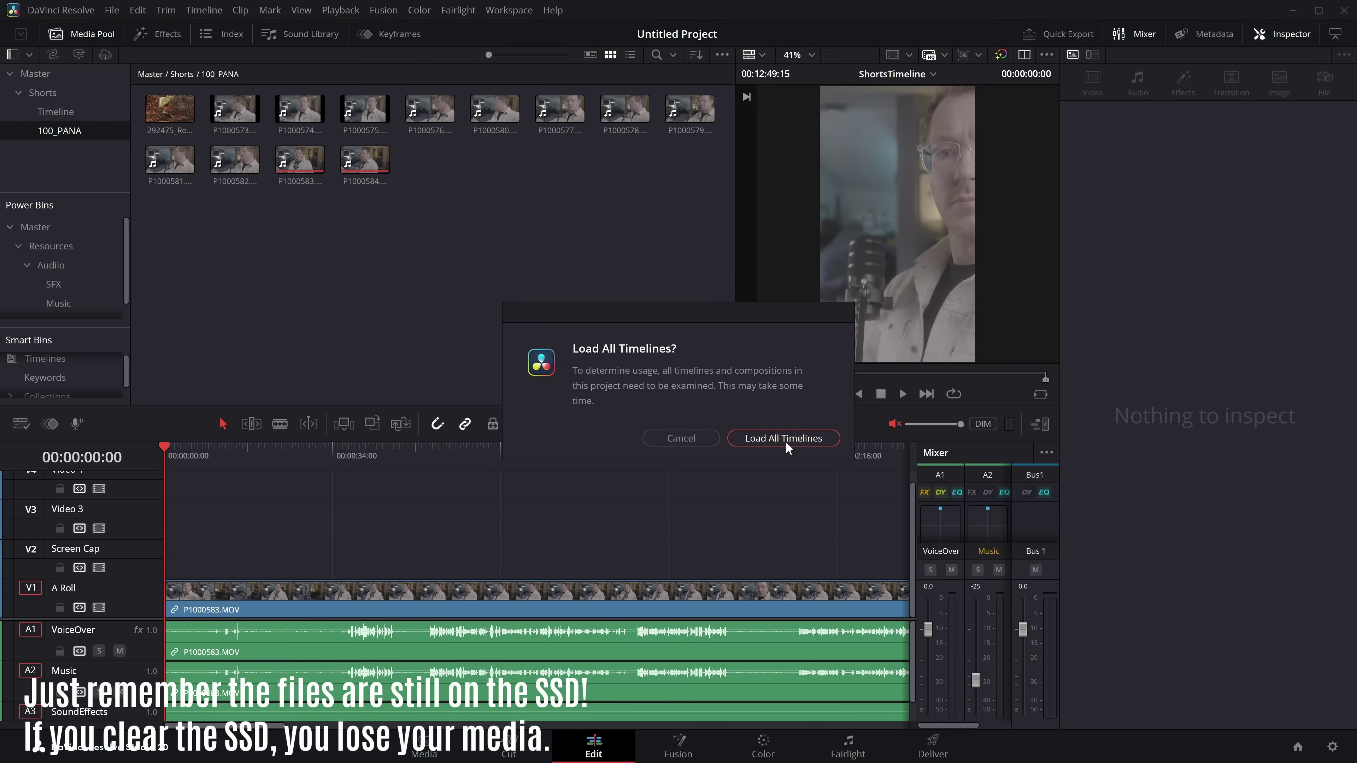
left_click(785, 439)
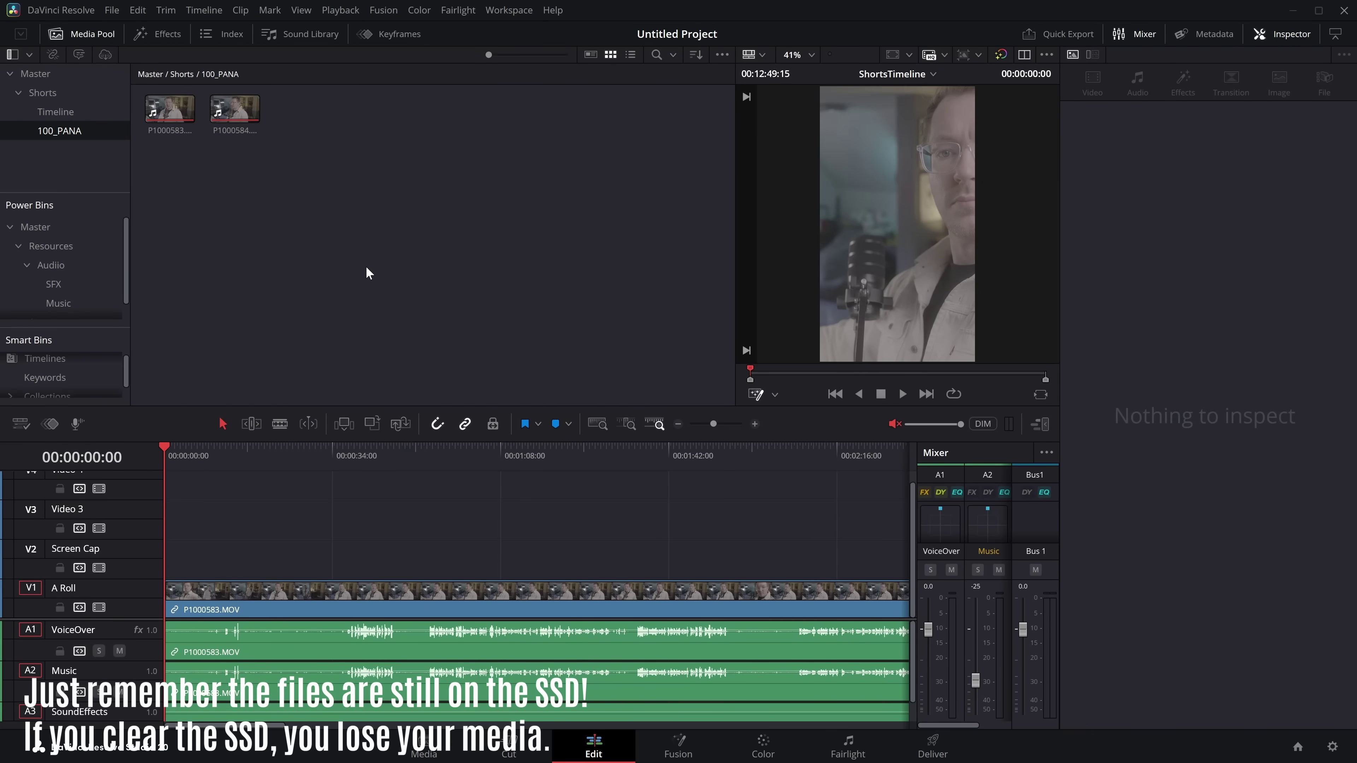
left_click_drag(367, 268, 216, 133)
left_click(273, 198)
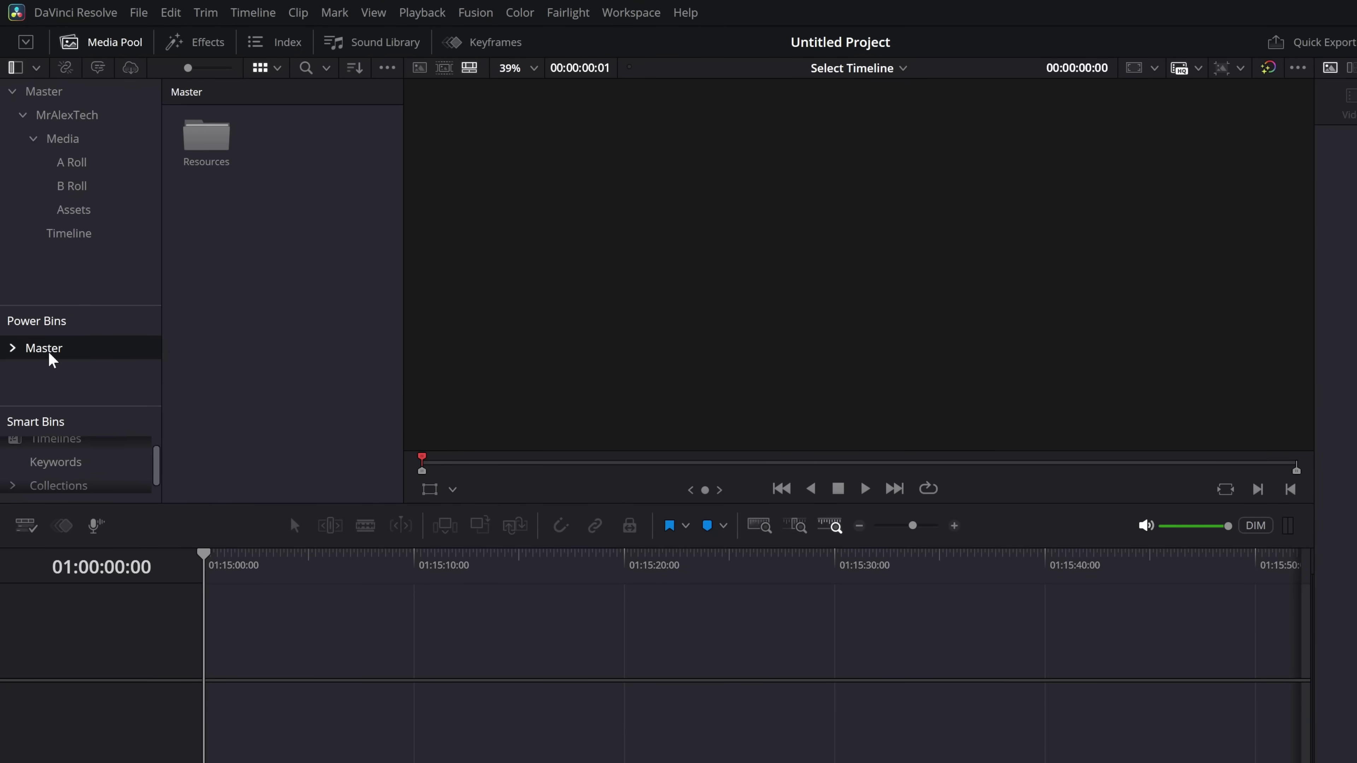
Navigate the Power Bins down through Resources and Audio into the Music bin
left_click(387, 69)
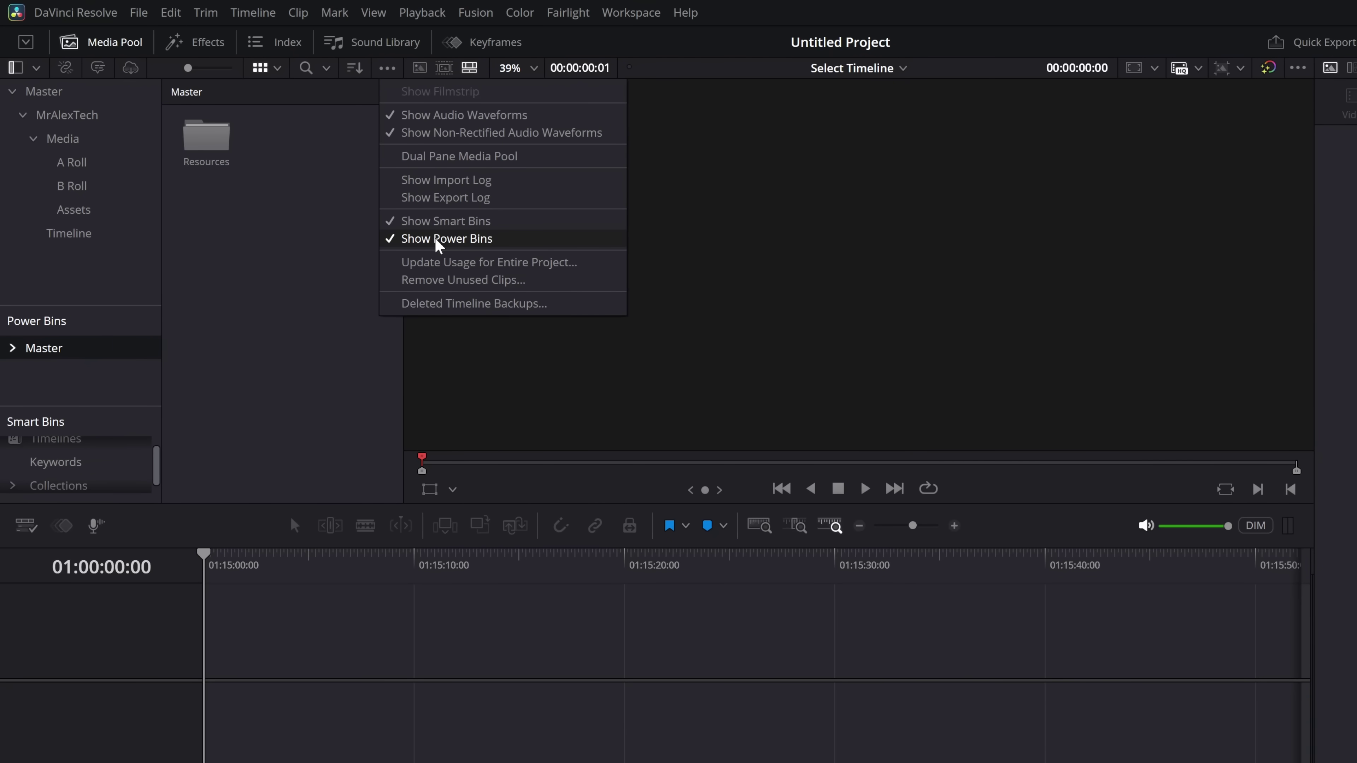
left_click(353, 229)
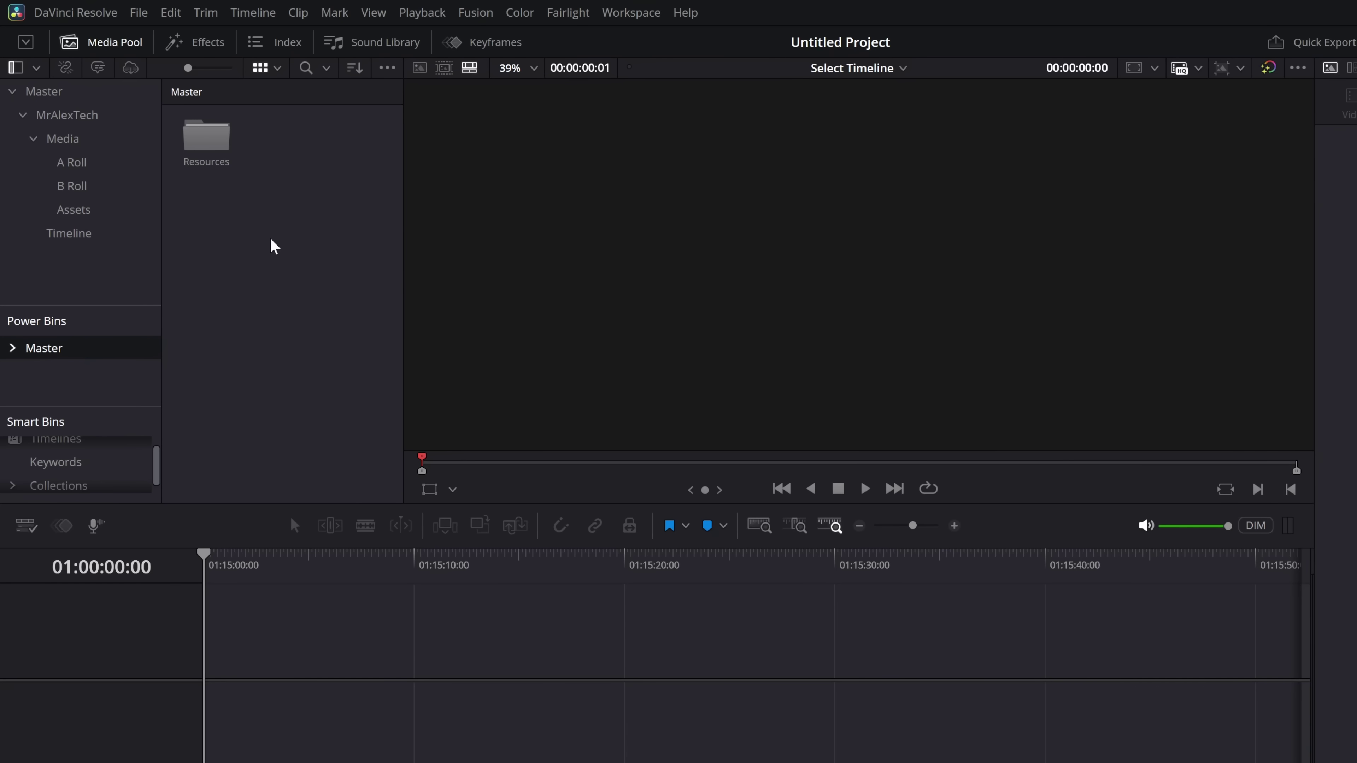
double_click(213, 143)
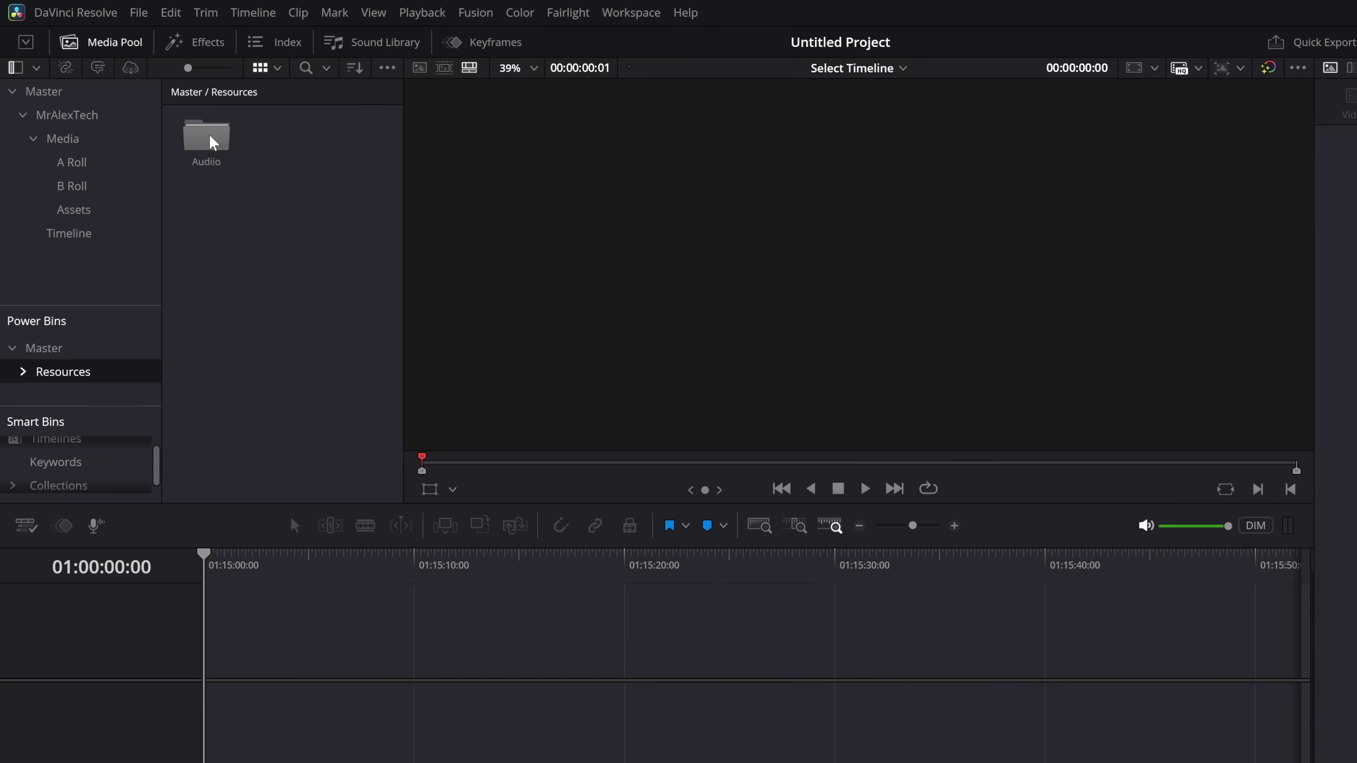
double_click(213, 141)
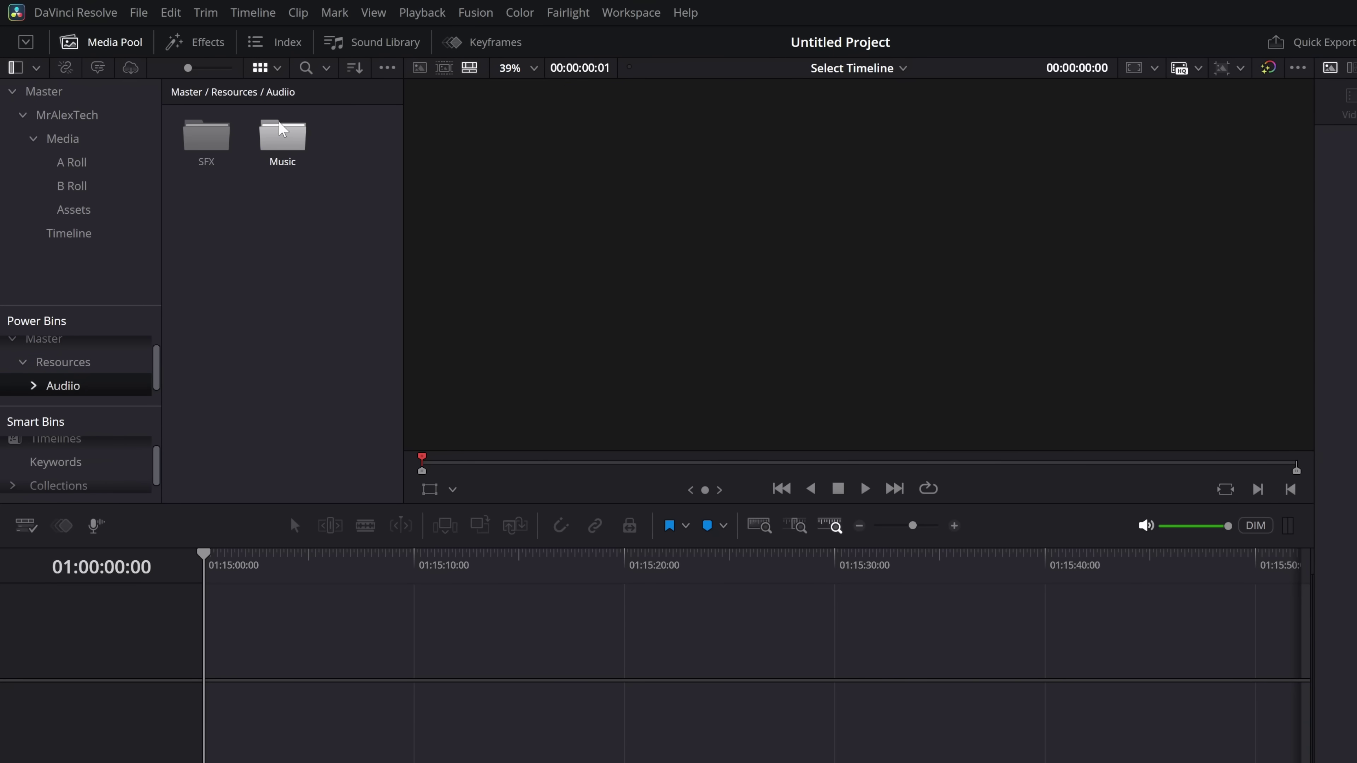
double_click(282, 140)
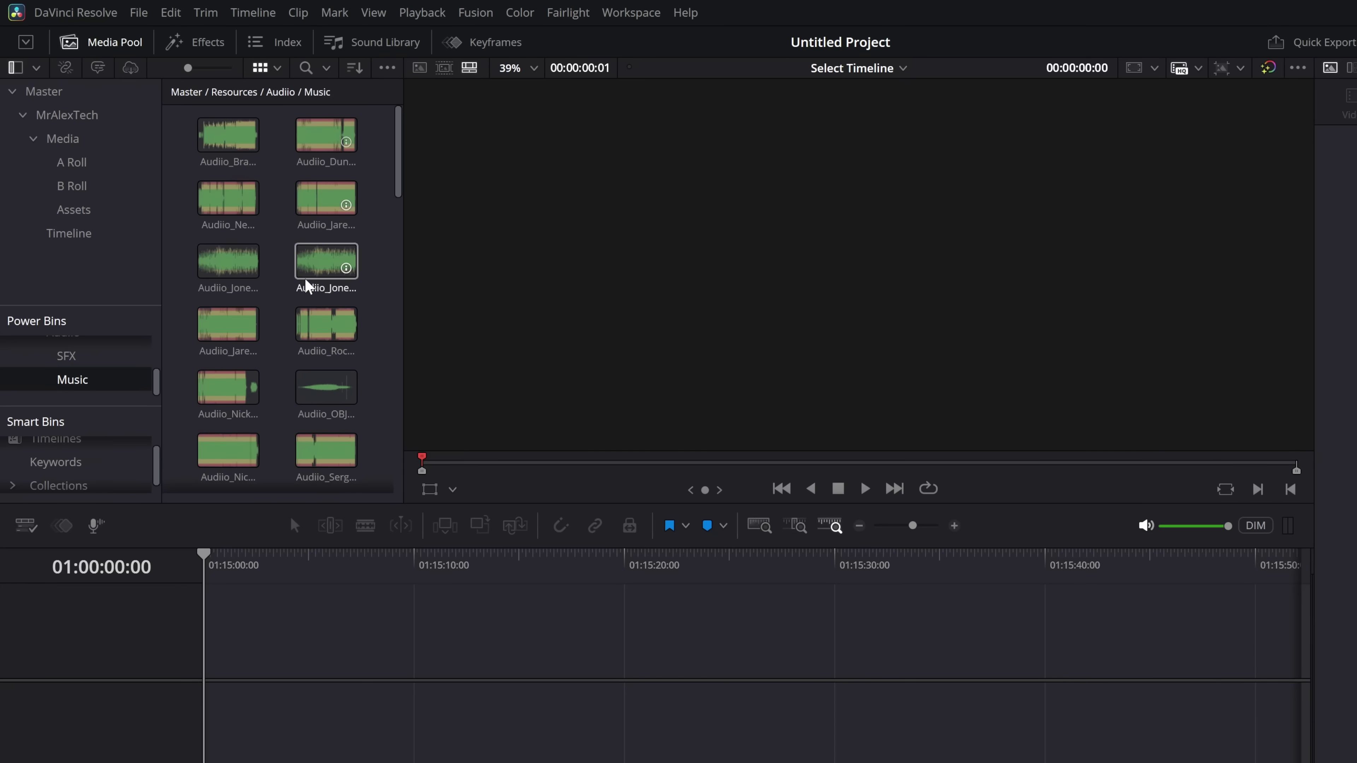
scroll(281, 324, "down", 5)
scroll(283, 342, "up", 10)
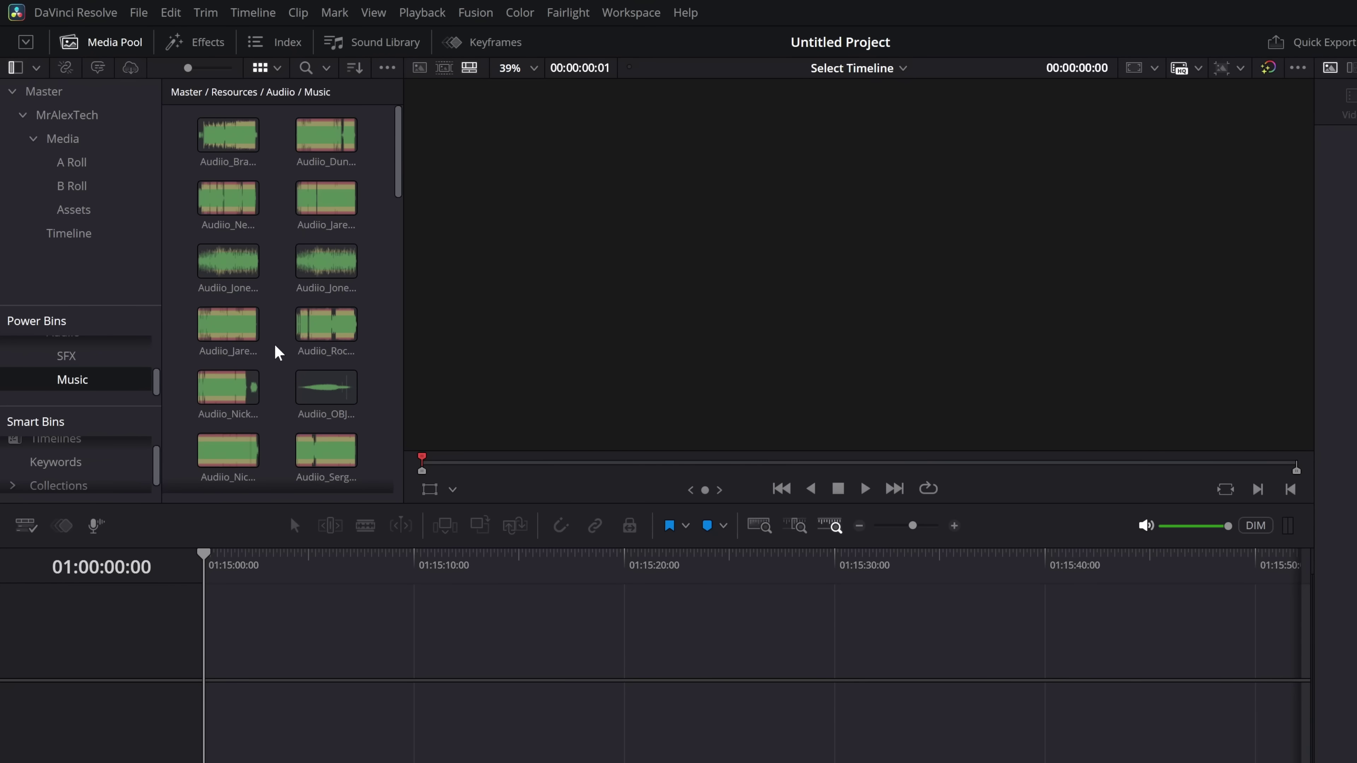
Resync the Music bin with its folder and select ten of its audio clips
left_click(282, 93)
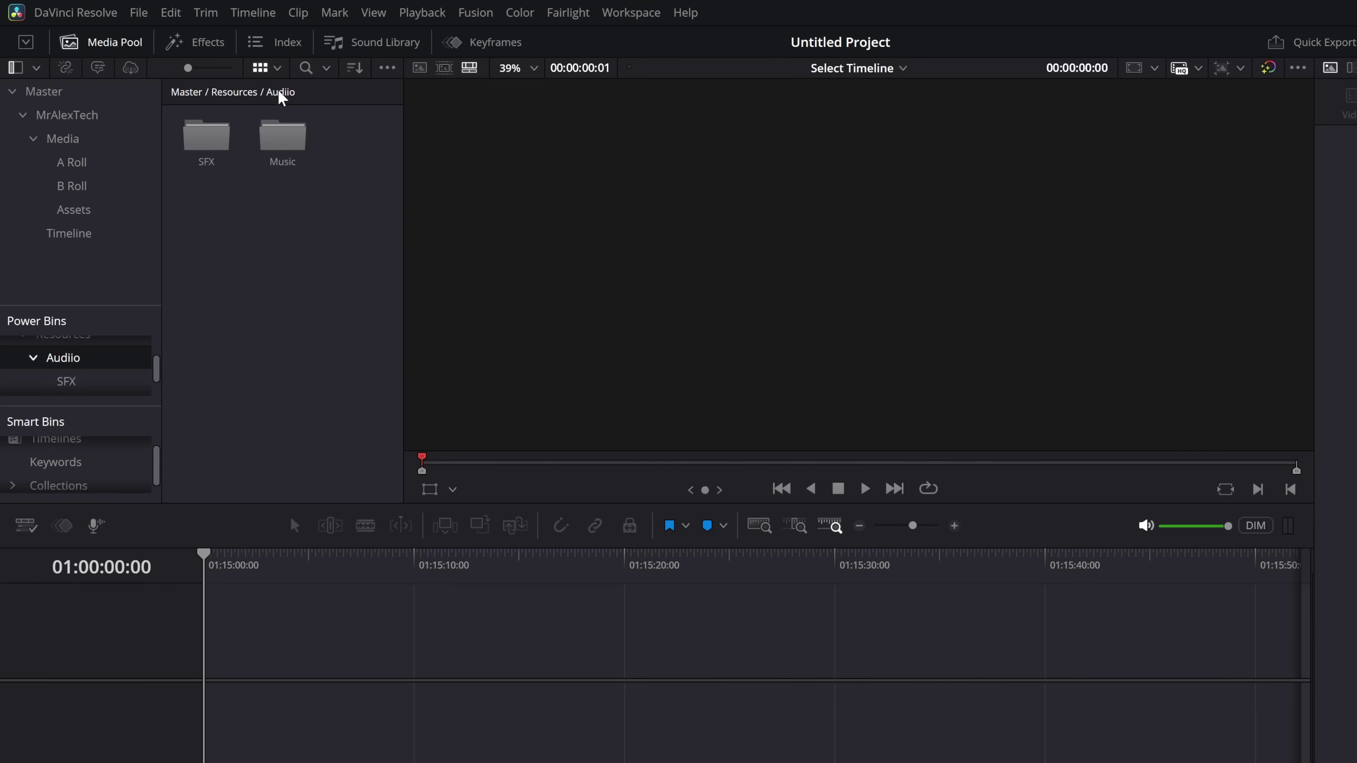
right_click(277, 138)
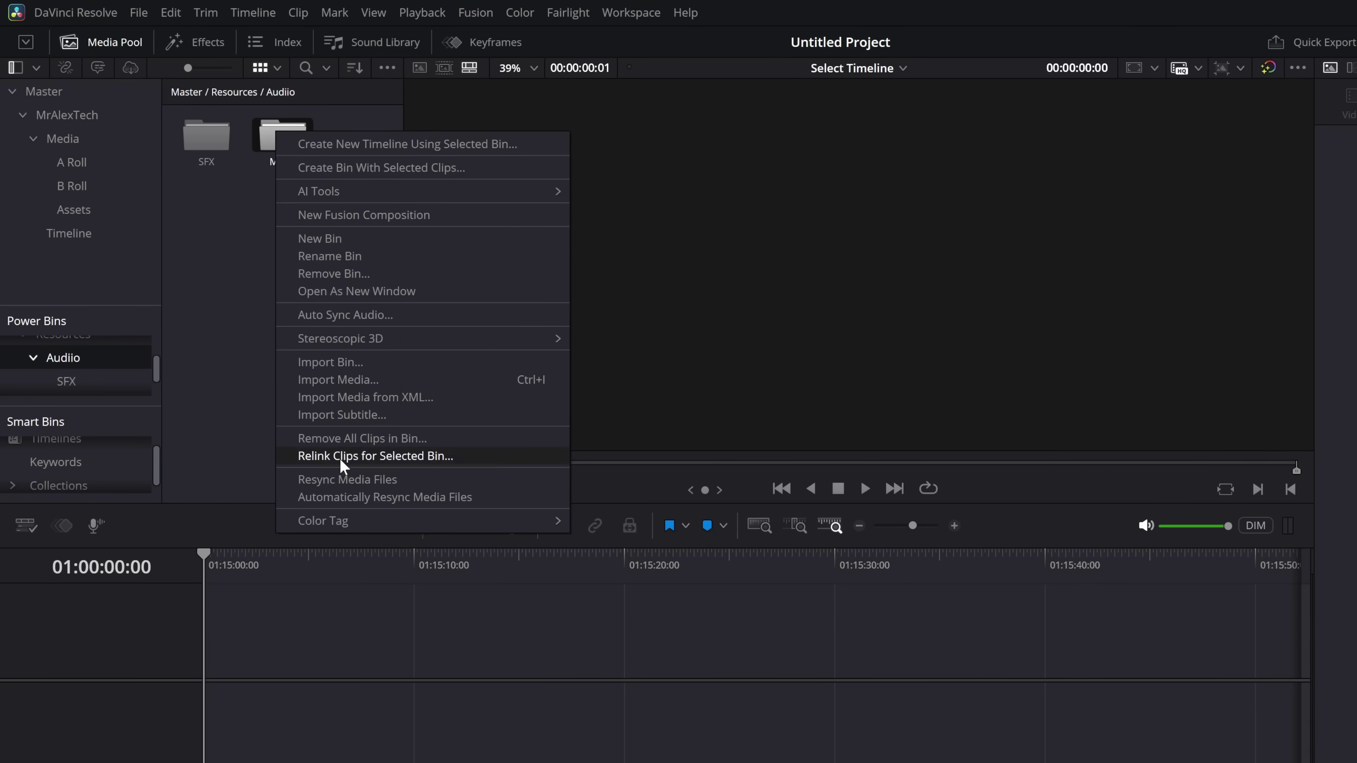
left_click(336, 479)
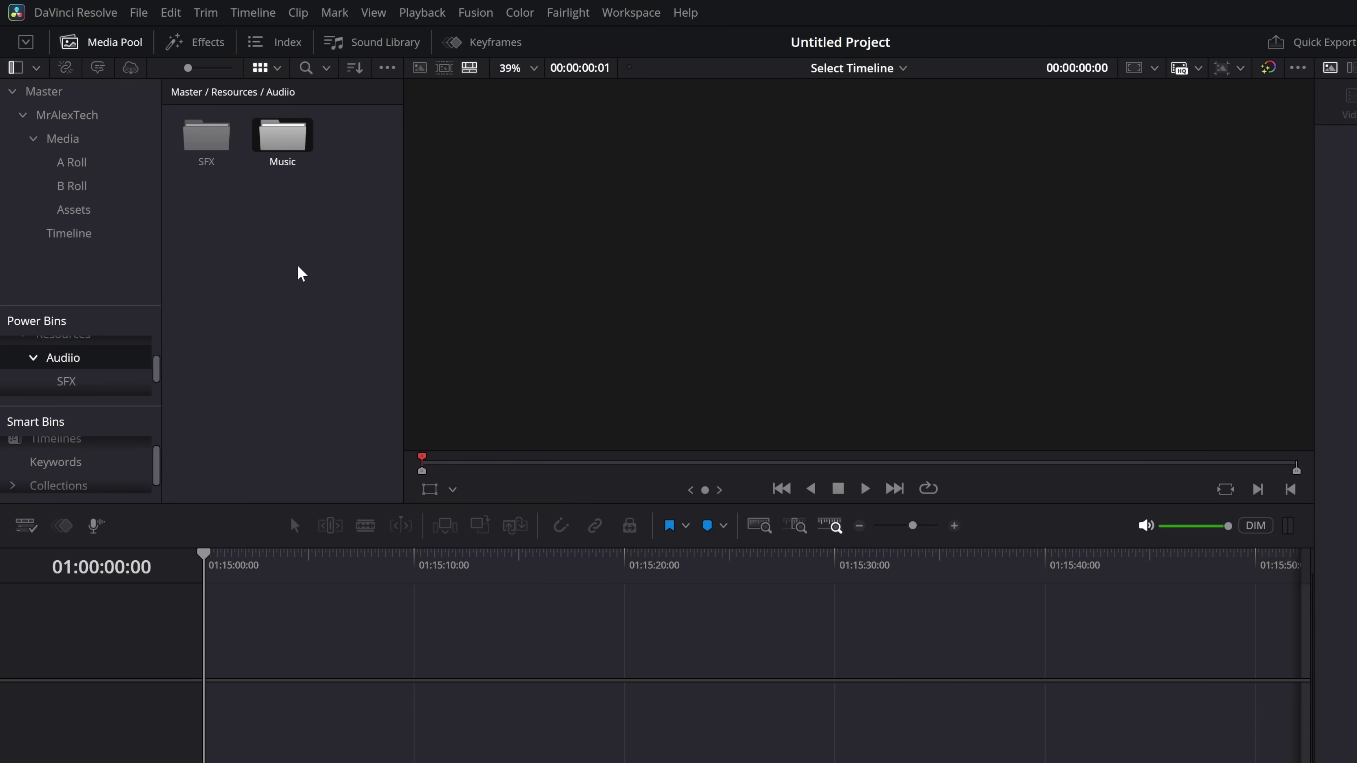
double_click(281, 136)
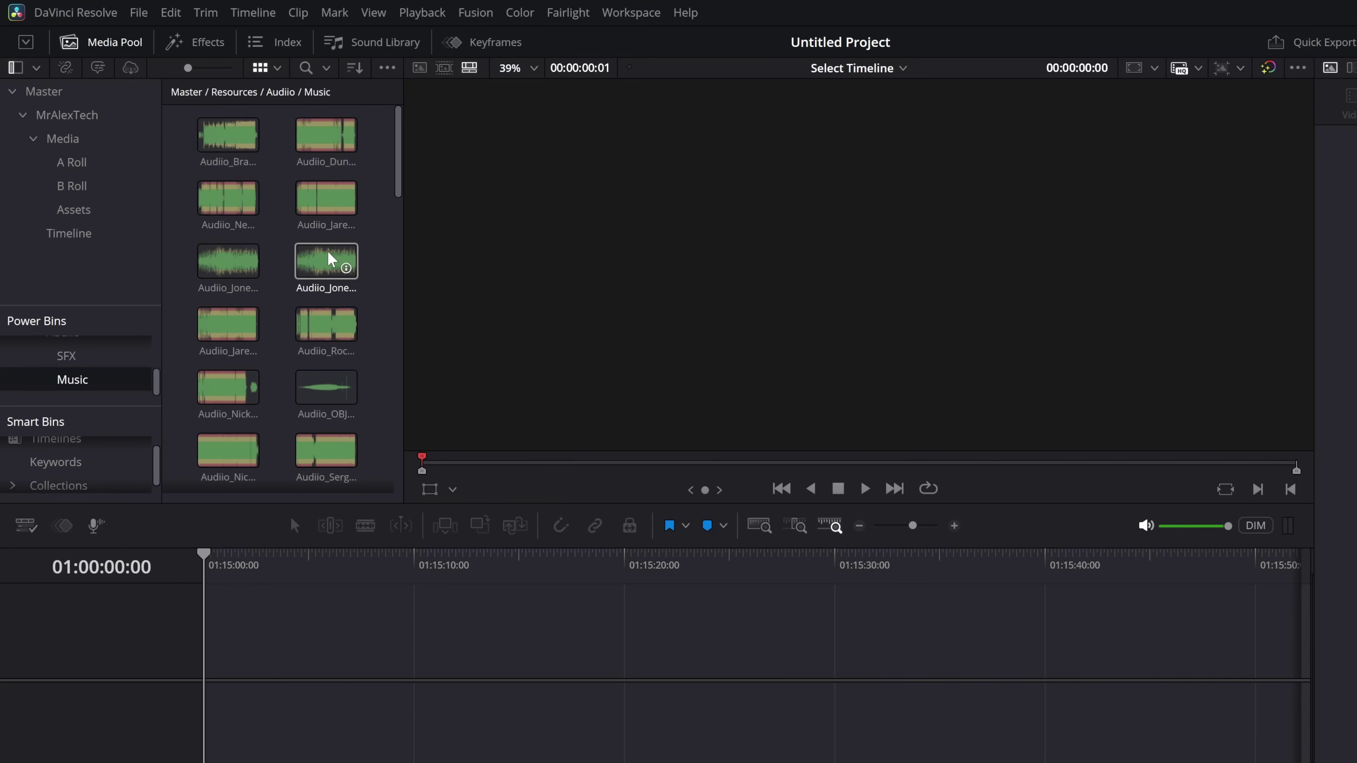
left_click(330, 261)
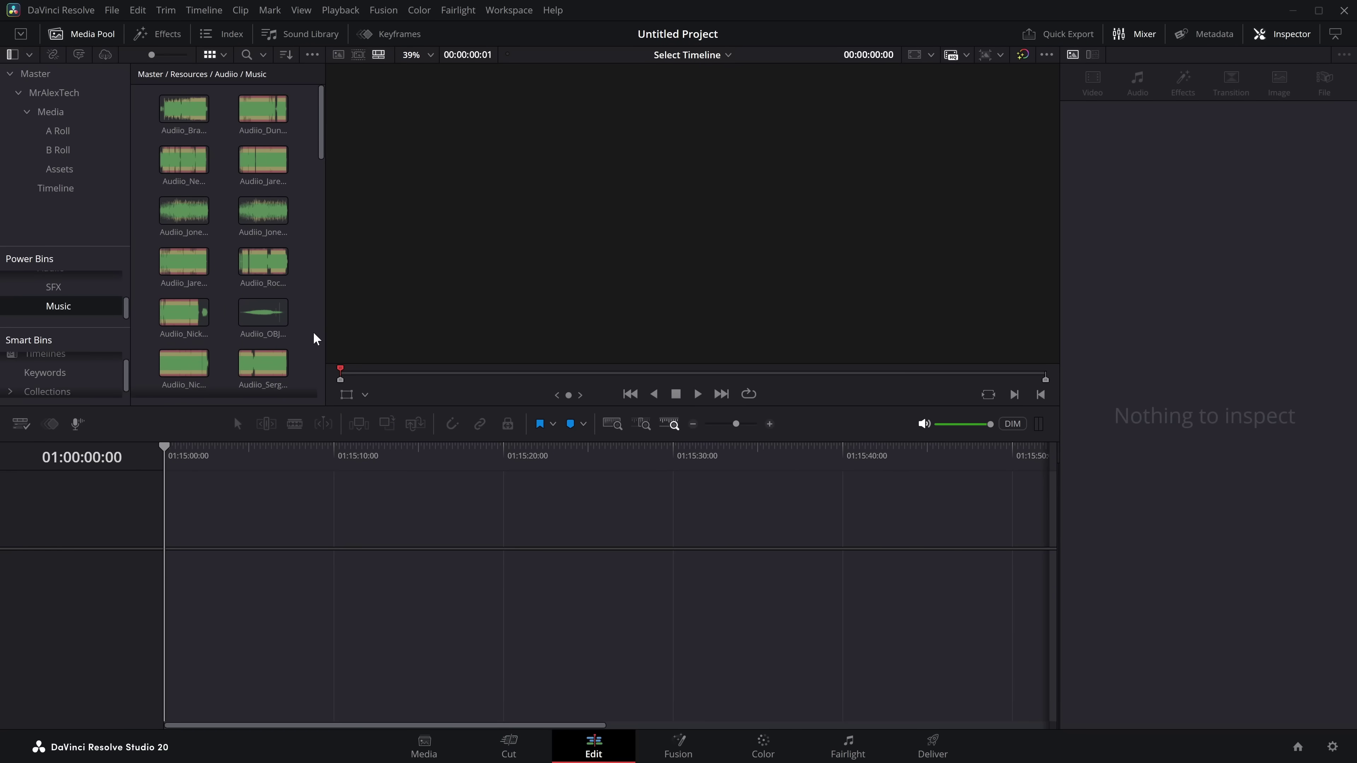
left_click_drag(315, 336, 202, 111)
Add DemoSync's Assets folder as a Power Bin and paste the 16 music .wav files into it
left_click(306, 132)
left_click_drag(89, 248, 97, 191)
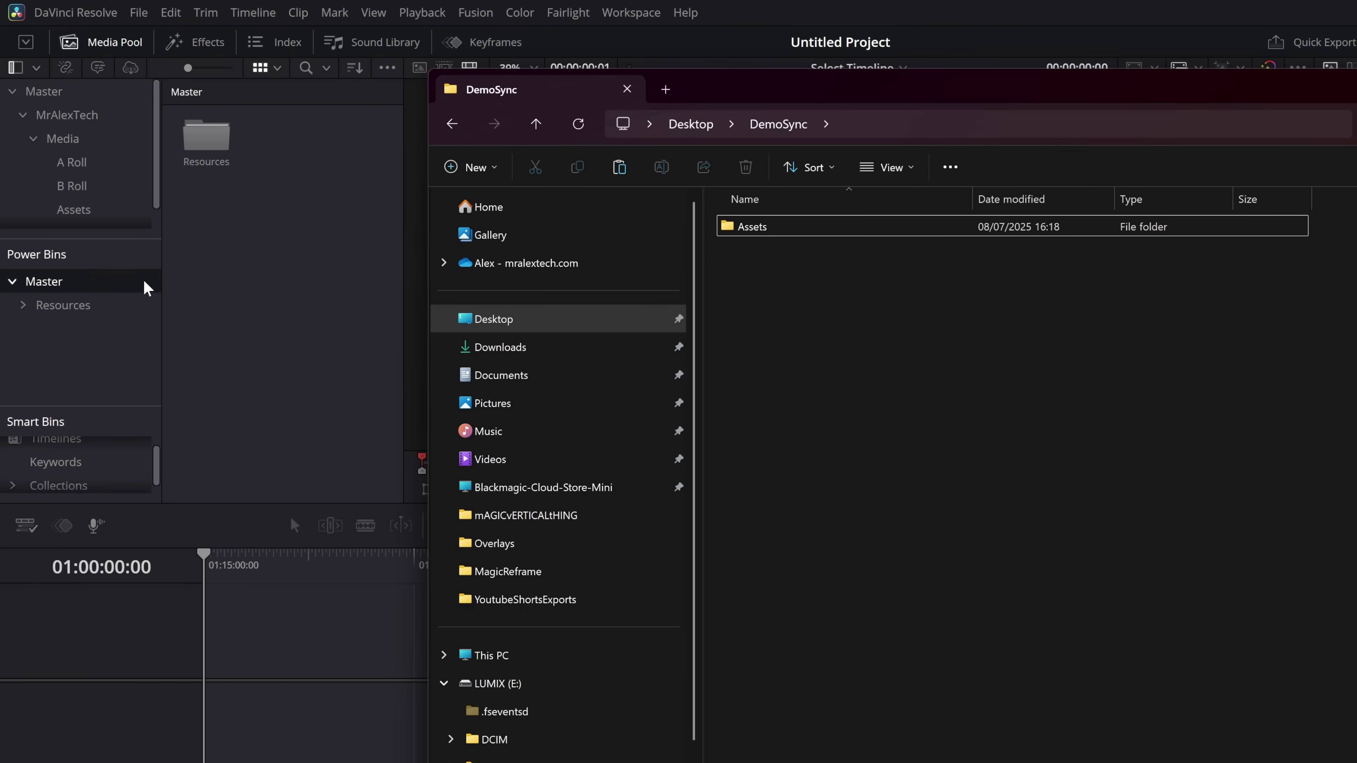
left_click_drag(766, 230, 45, 397)
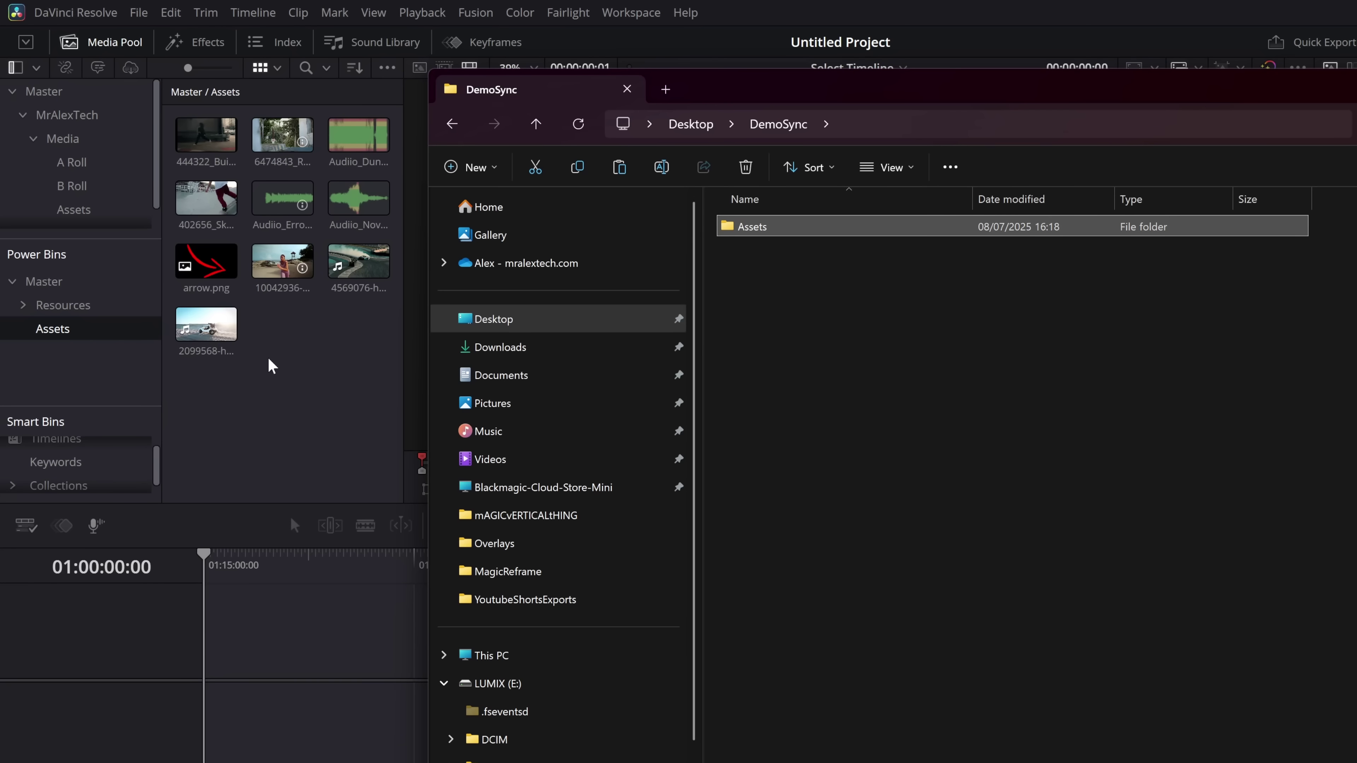
left_click(1031, 448)
double_click(788, 227)
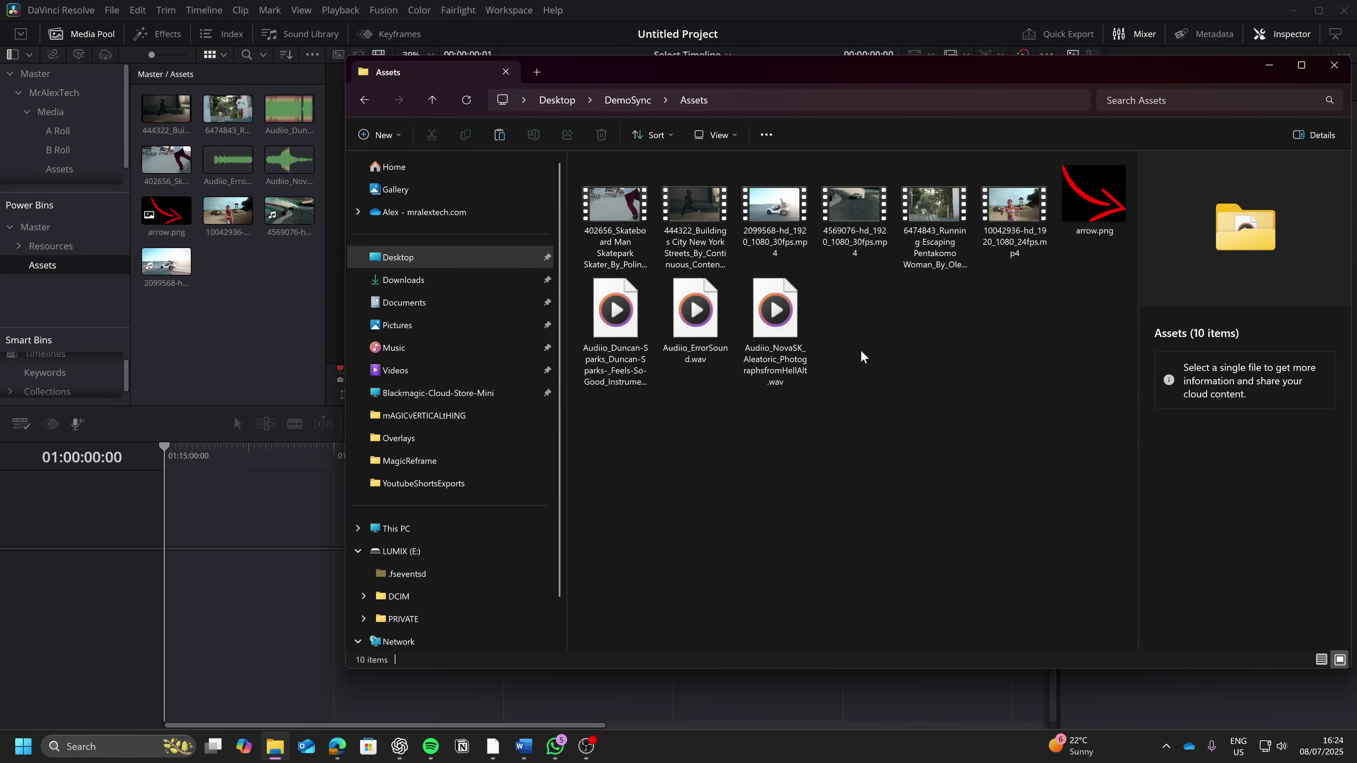
key("ctrl+v")
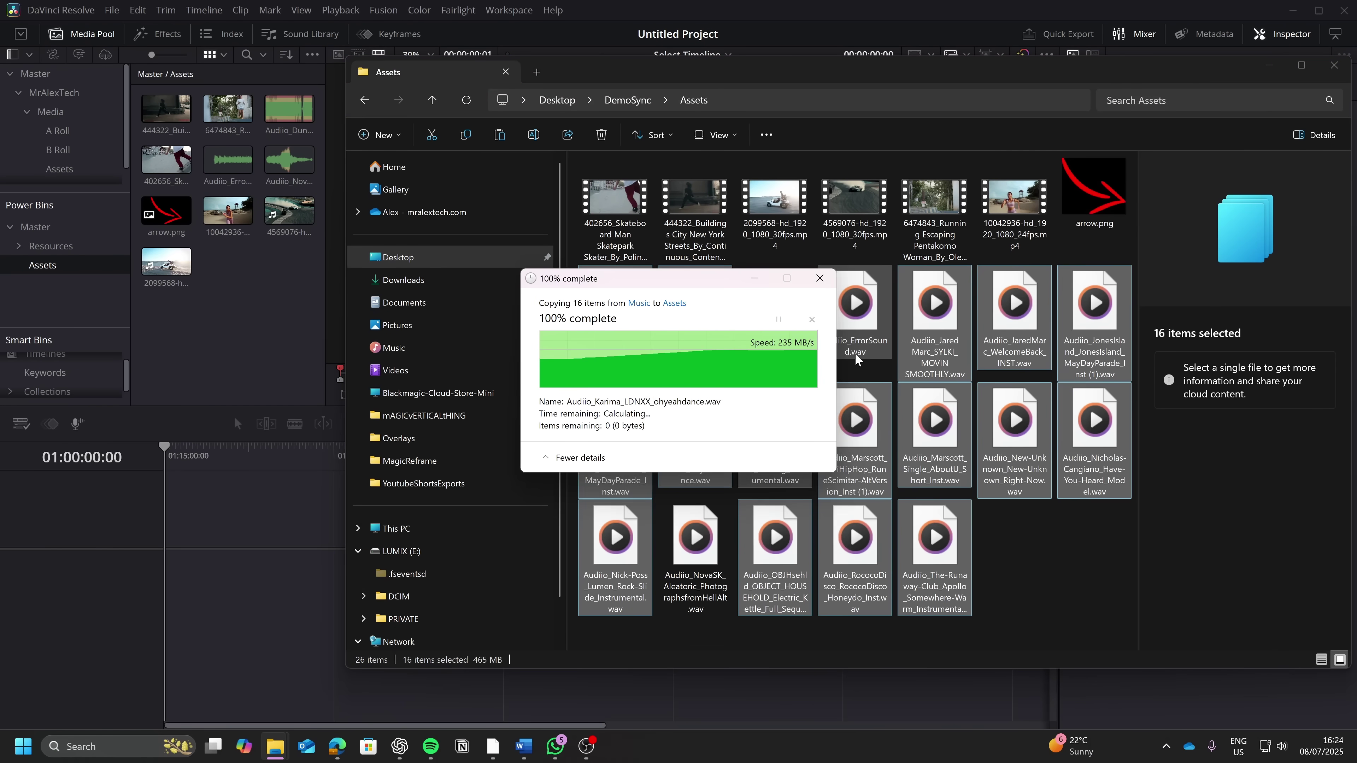
Resync the Assets Power Bin so the new music clips appear
left_click(1335, 66)
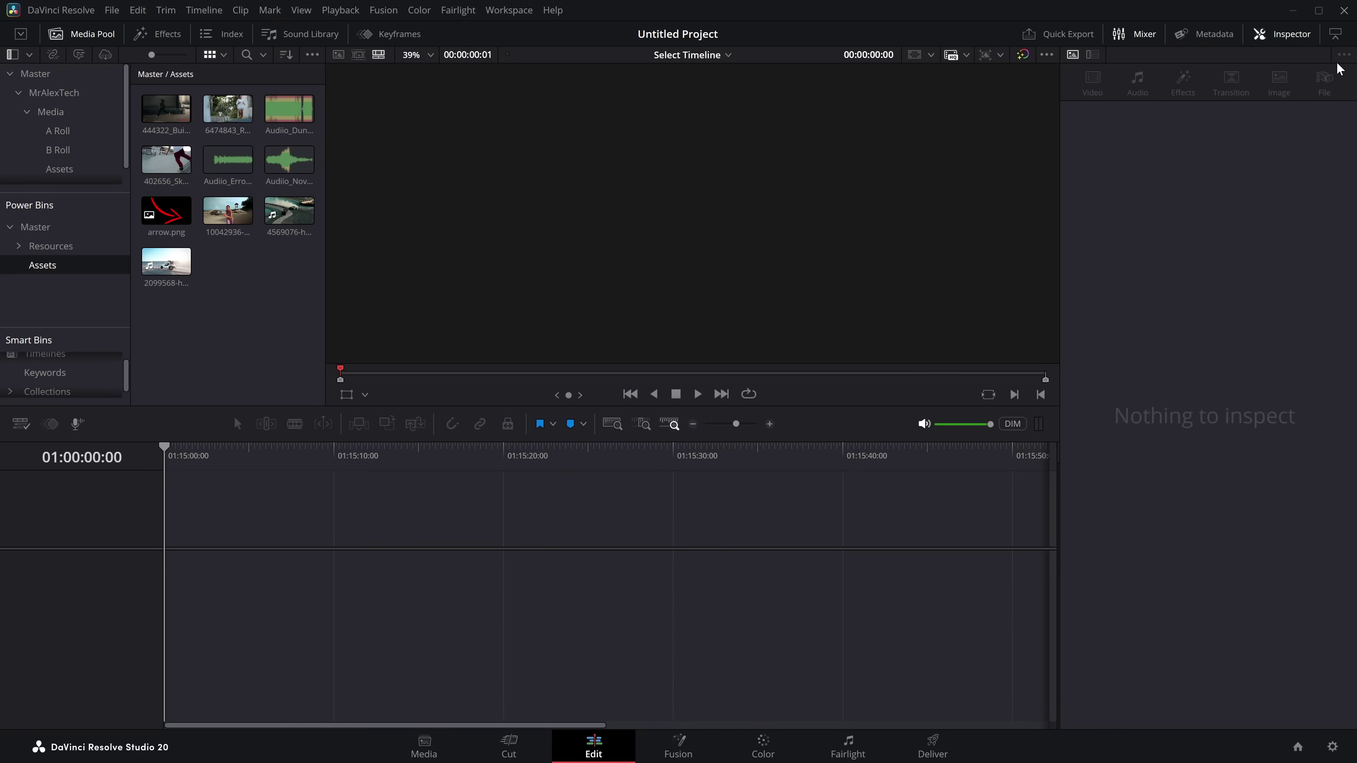
right_click(39, 267)
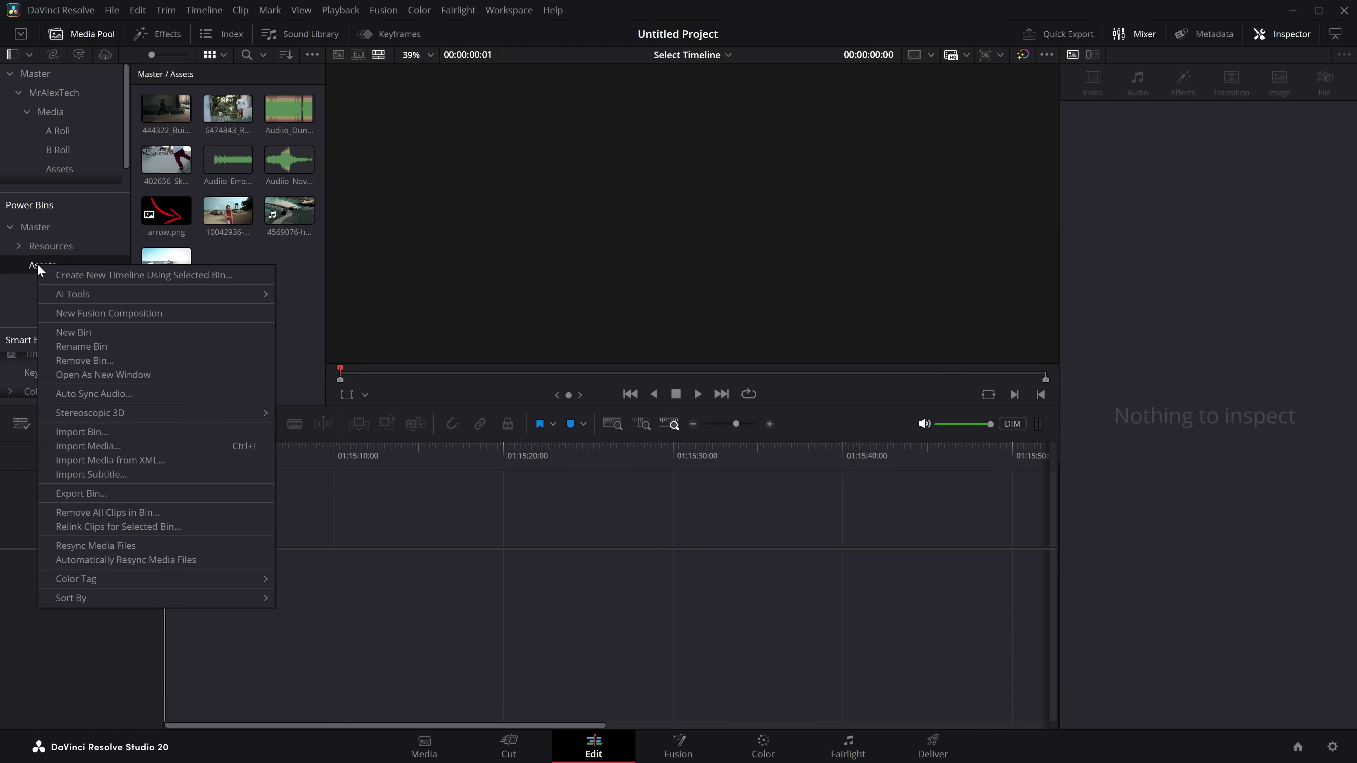
left_click(81, 544)
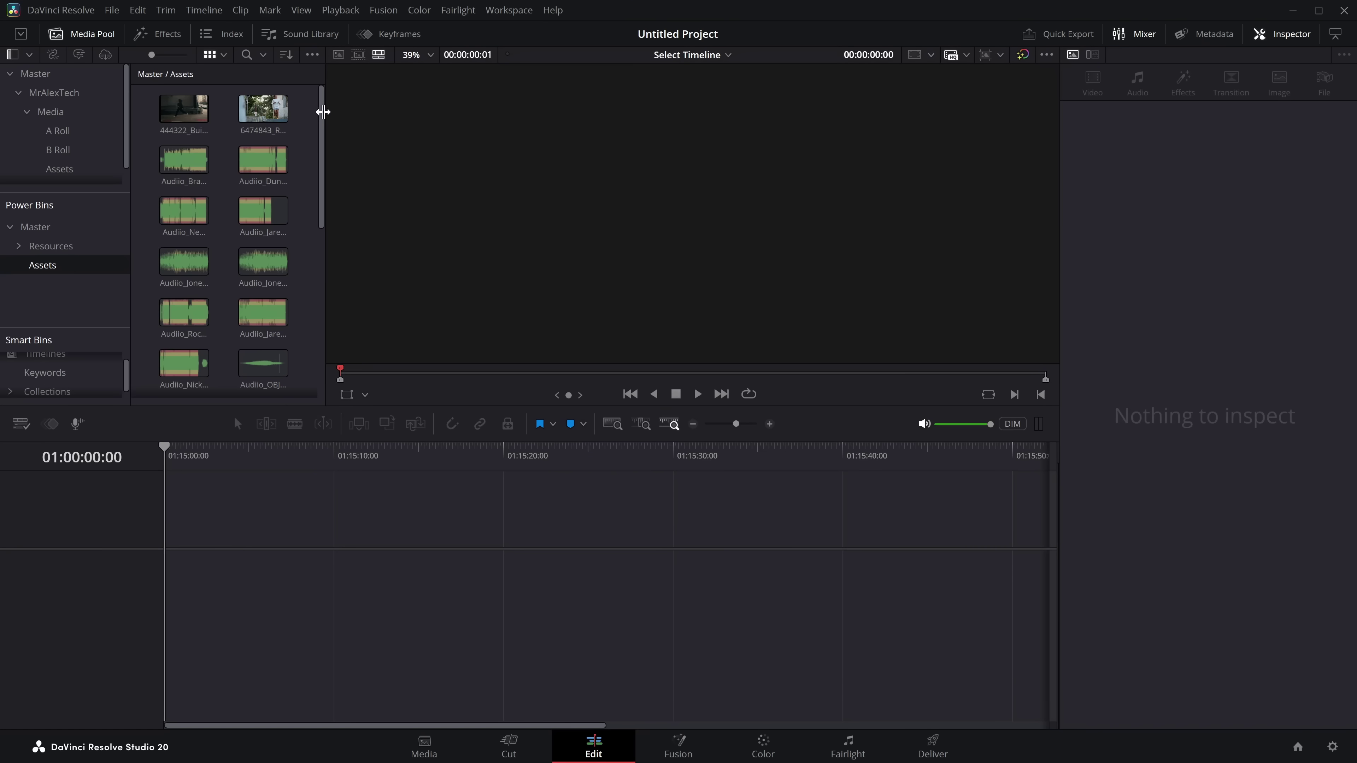
scroll(321, 158, "down", 5)
scroll(309, 194, "up", 5)
Create the new project Untitled Project 20 without saving the current one
left_click(1302, 748)
left_click(1031, 632)
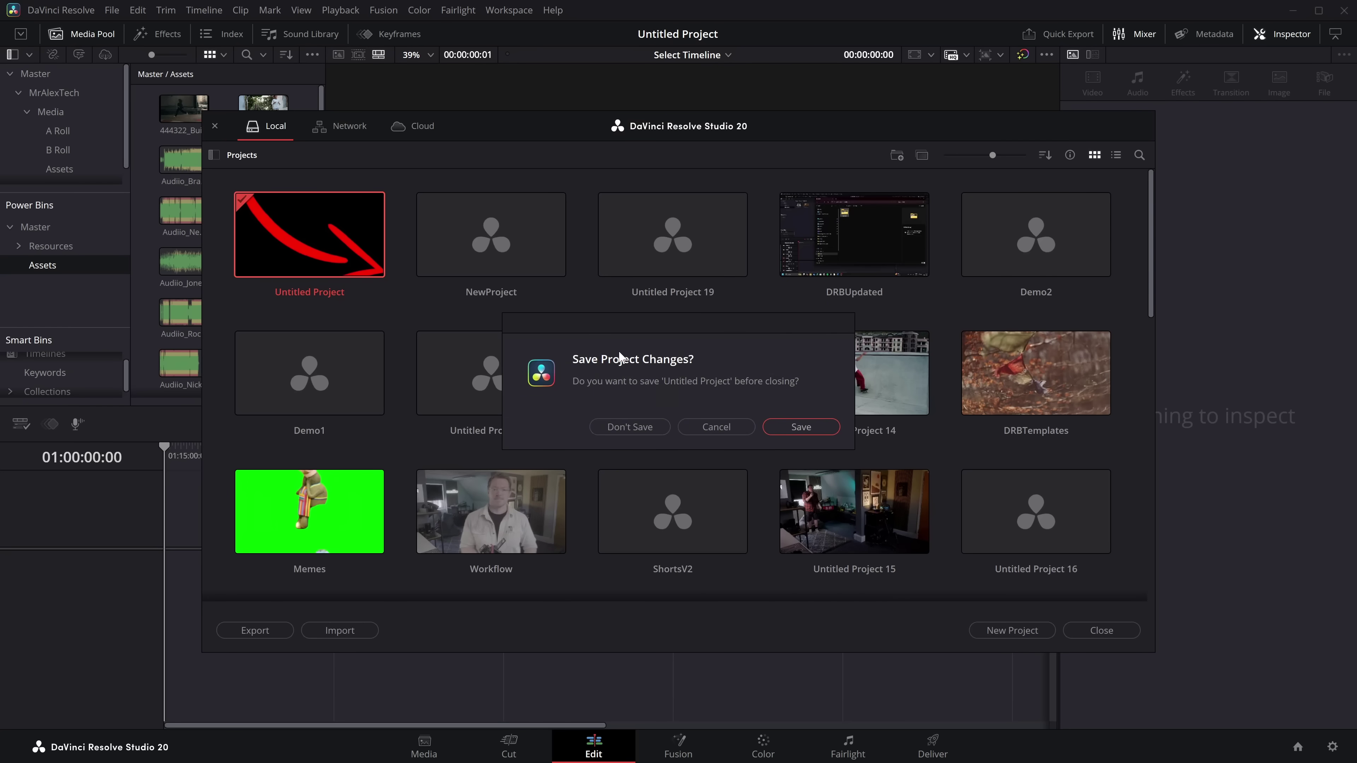
left_click(621, 427)
left_click(800, 427)
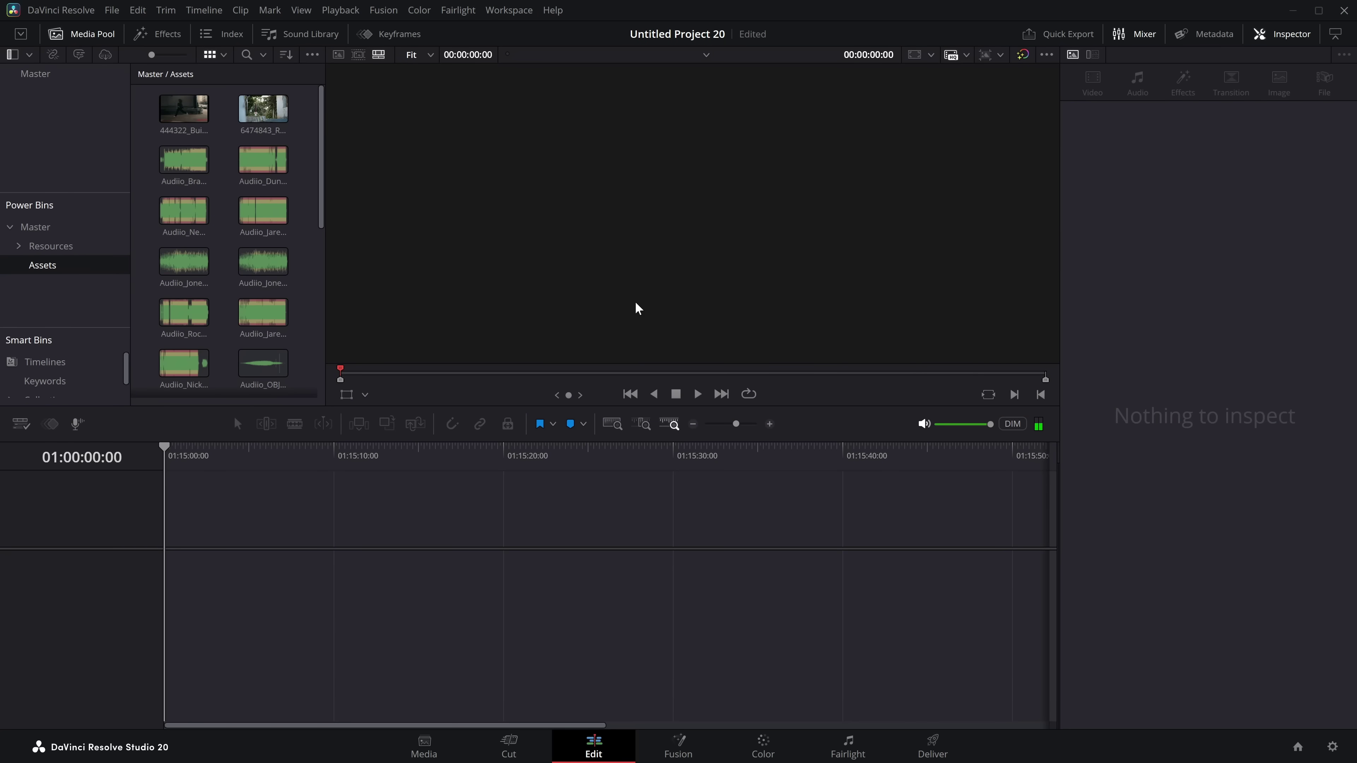
key("alt+Tab")
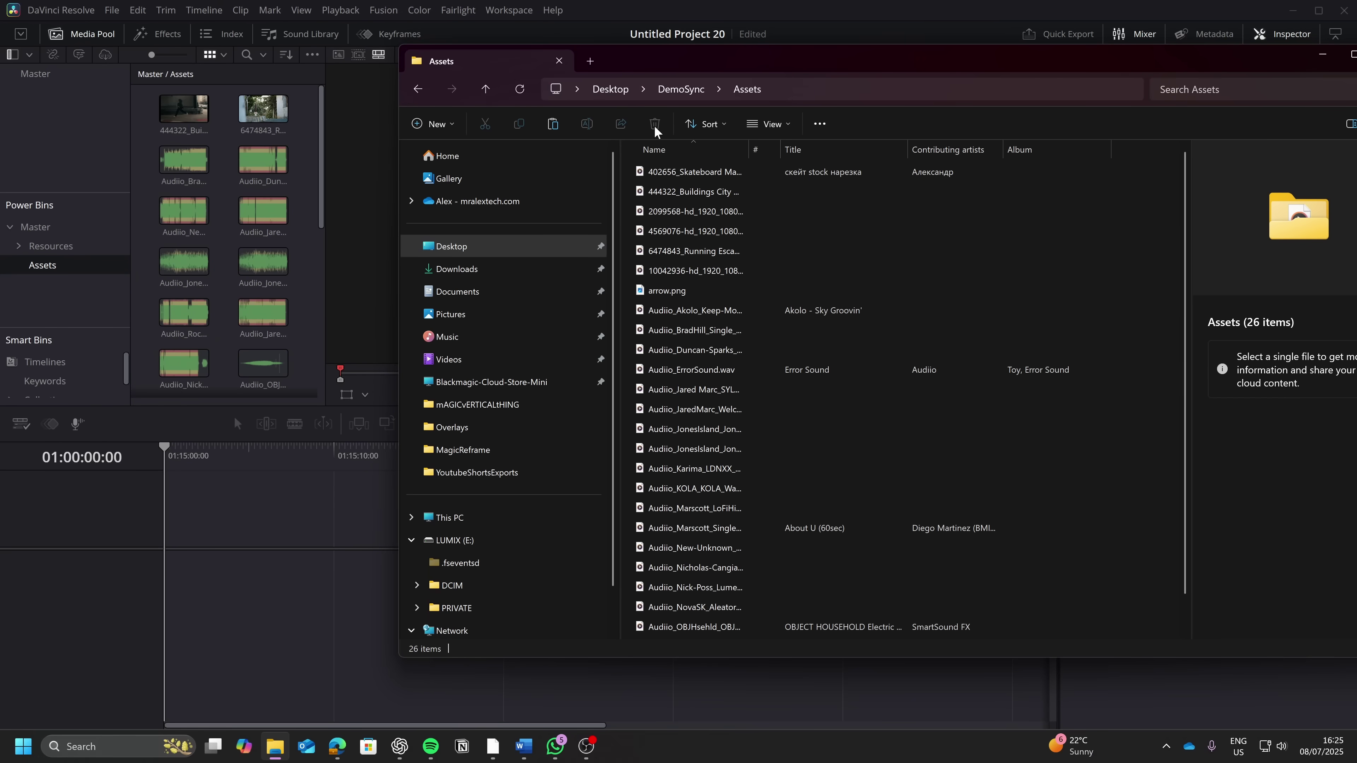
Delete the first 17 files in the DemoSync Assets folder, leaving 9
left_click(661, 171)
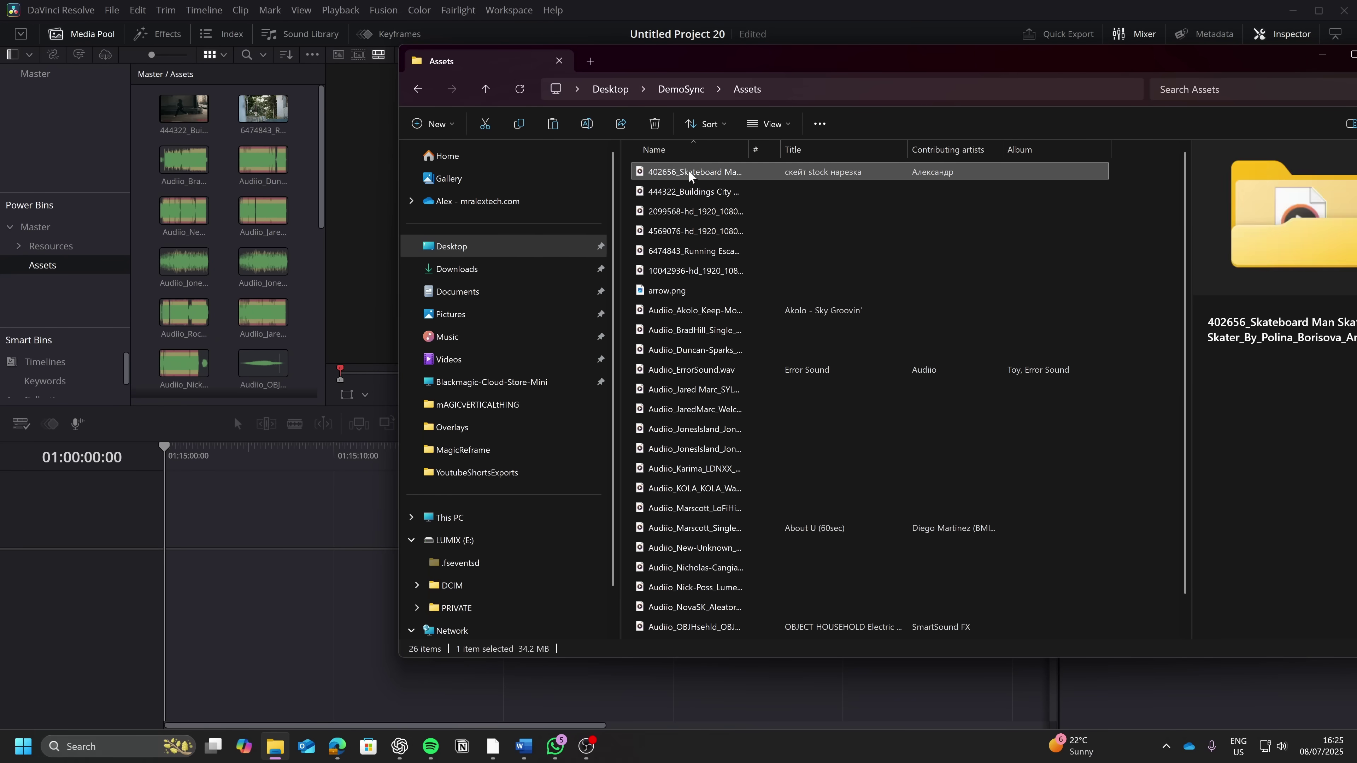
left_click(685, 489, "shift")
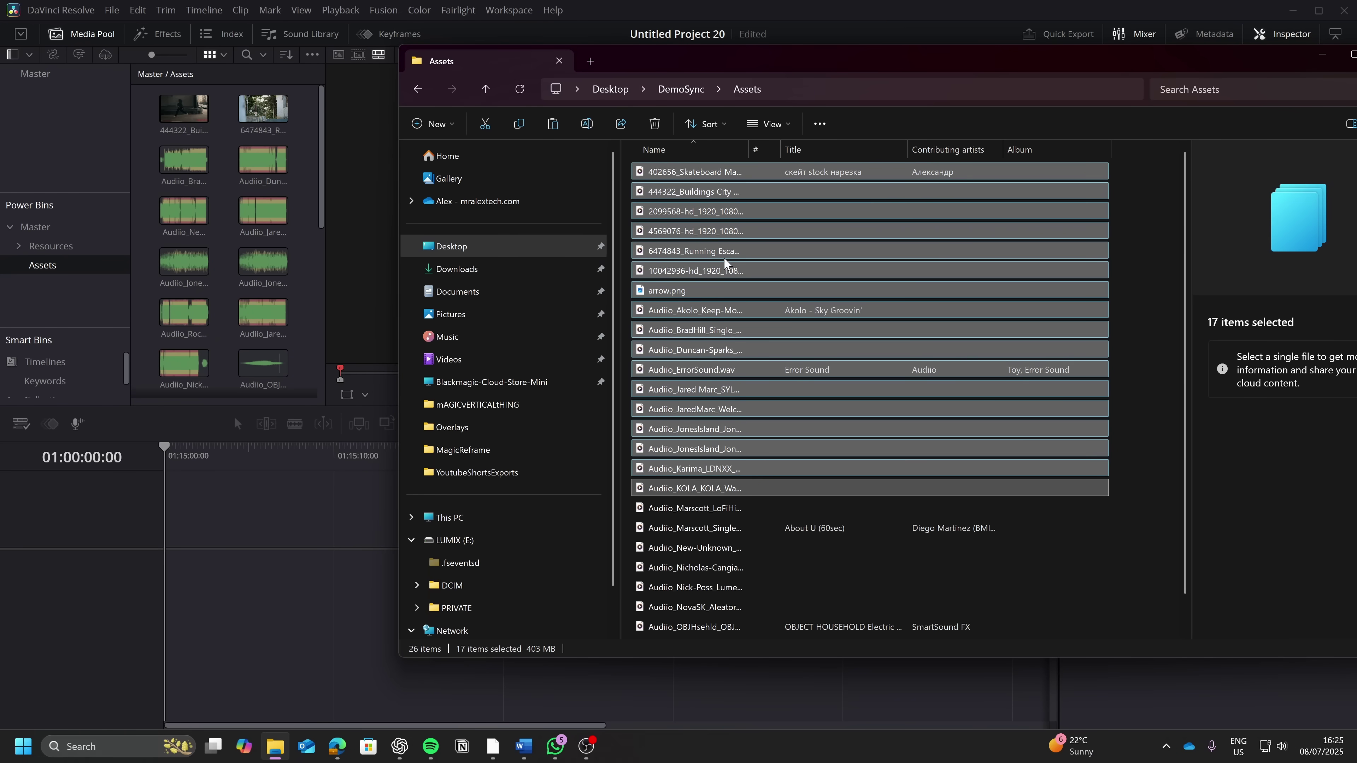
key("Delete")
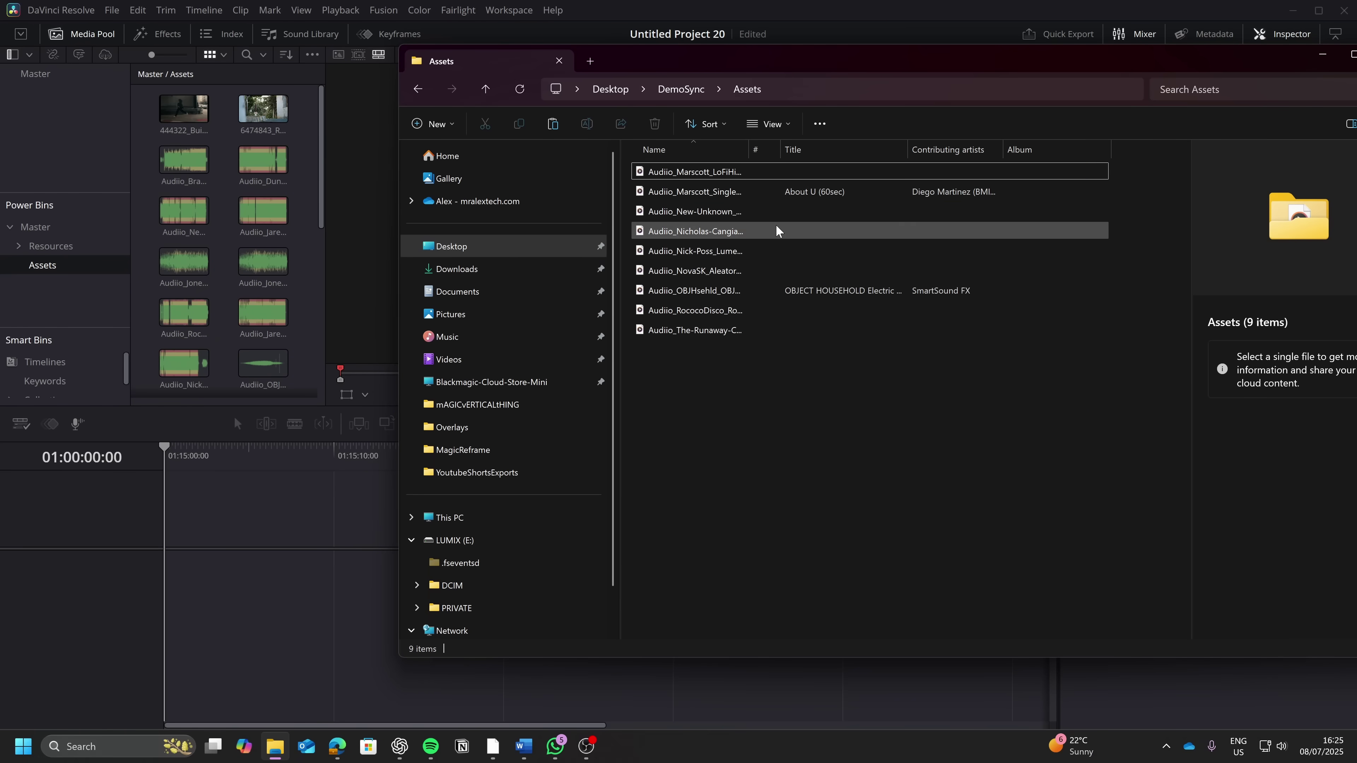
left_click(308, 128)
left_click_drag(322, 121, 323, 89)
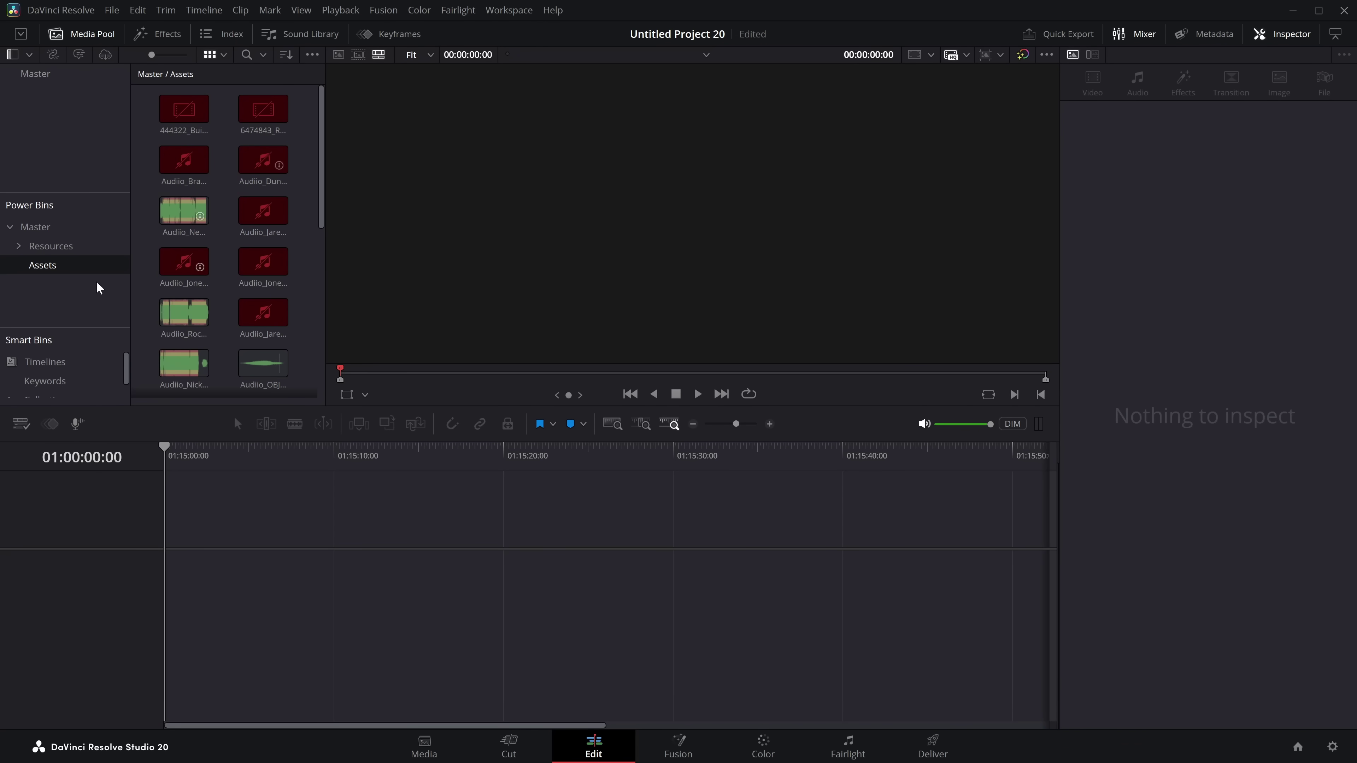
Resync the Assets Power Bin and delete the first seven offline clips
right_click(50, 264)
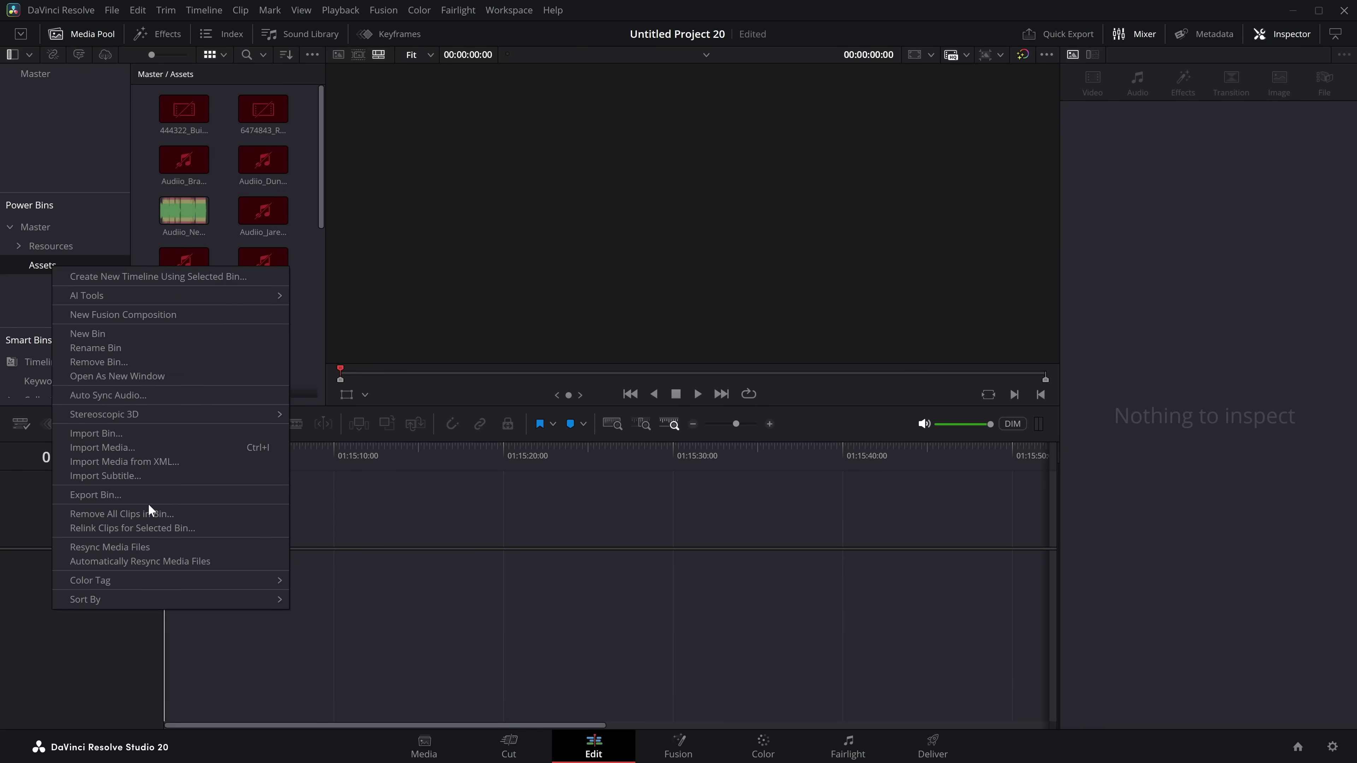
left_click(119, 548)
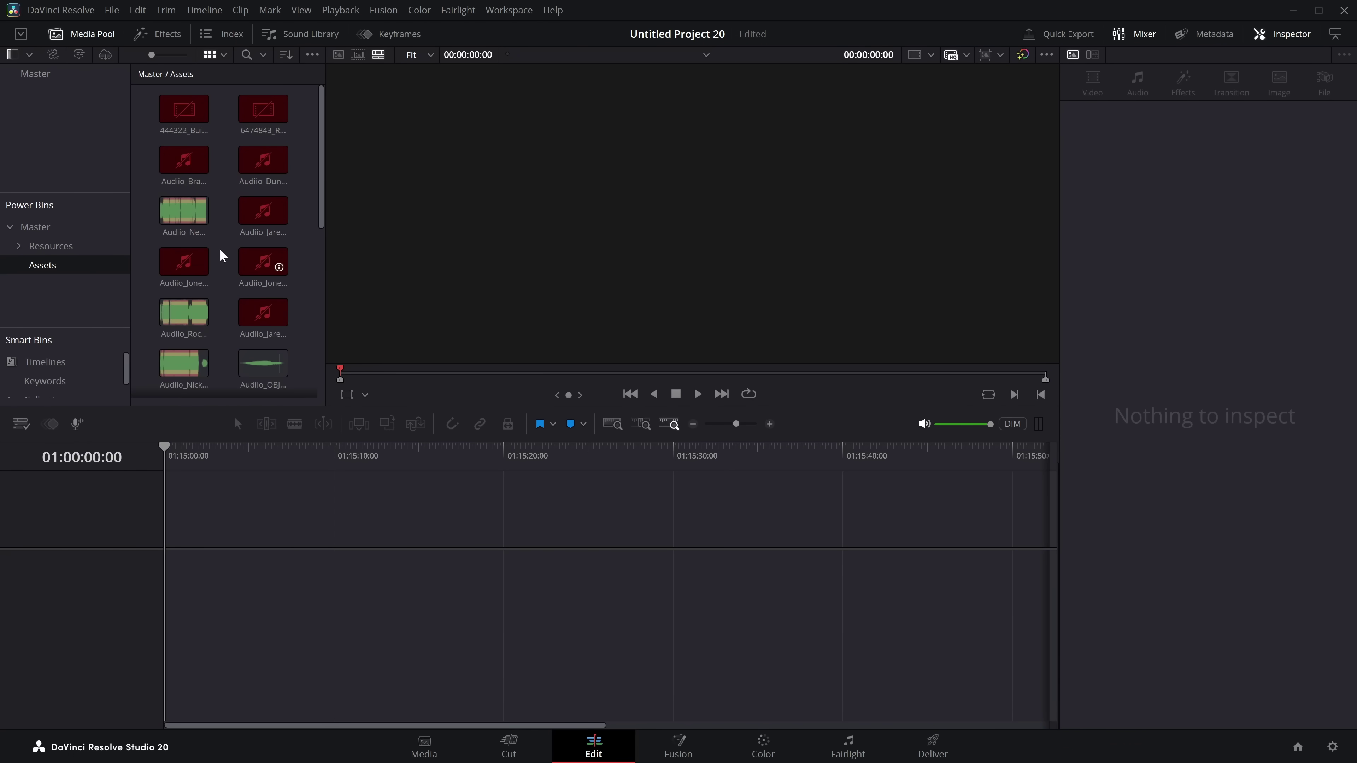
left_click_drag(317, 159, 167, 106)
key("Delete")
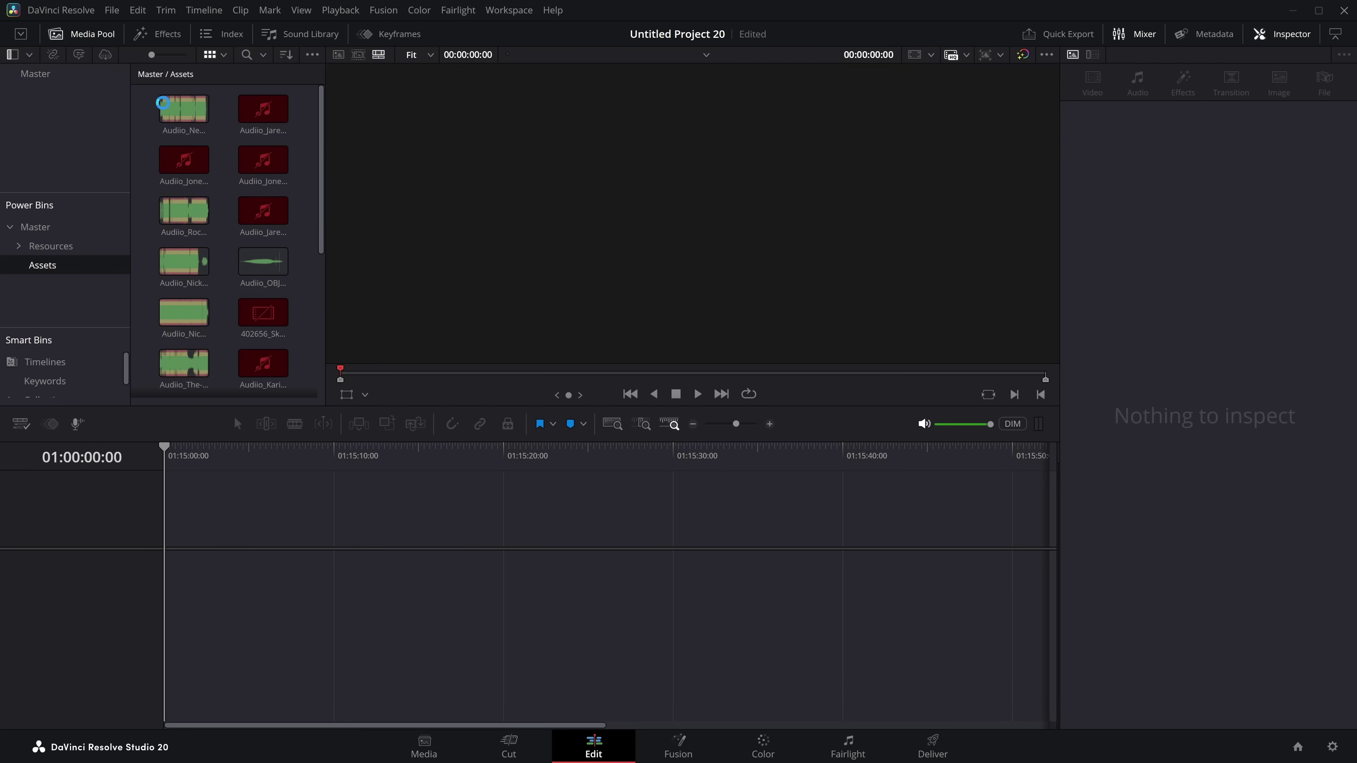
left_click_drag(309, 218, 264, 103)
key("Delete")
Delete three more offline clips individually from the Assets Power Bin
left_click(260, 112)
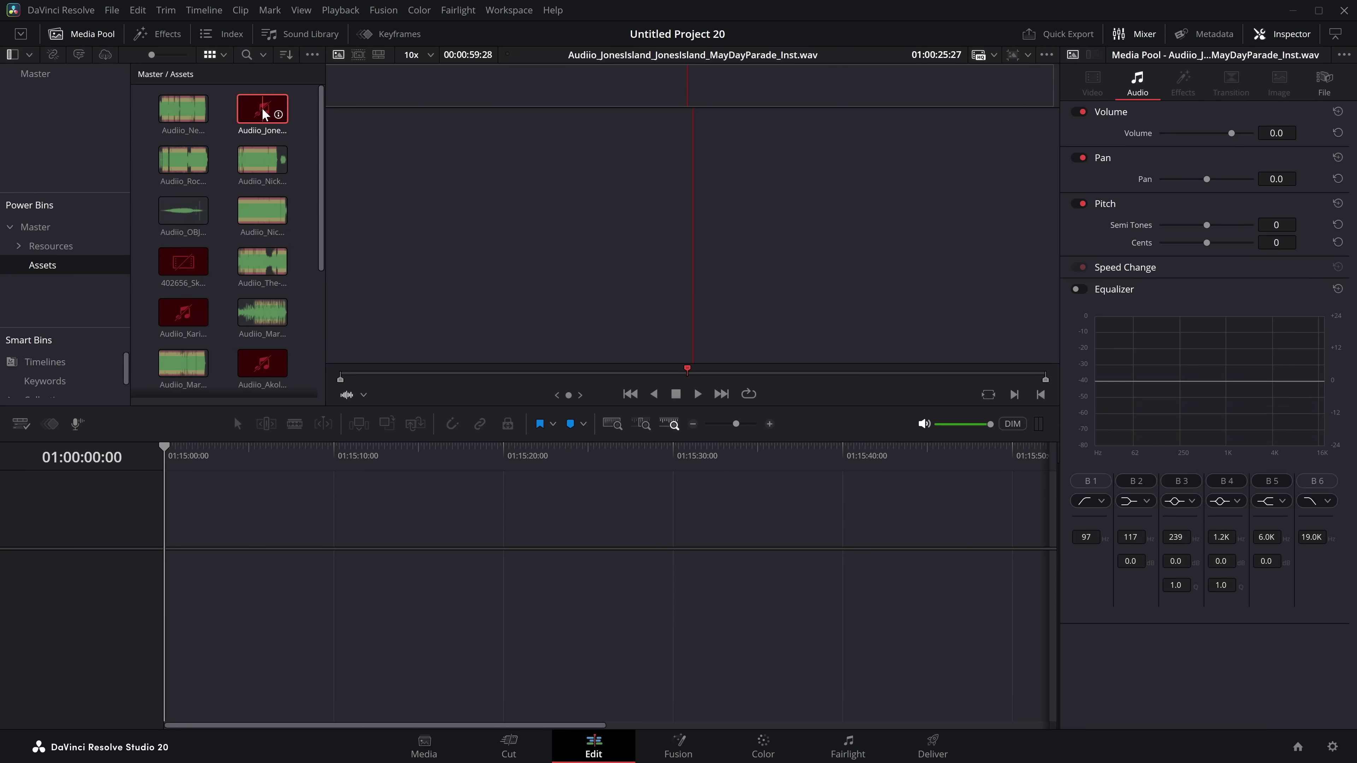
key("Delete")
left_click(262, 230)
key("Delete")
left_click(179, 267)
key("Delete")
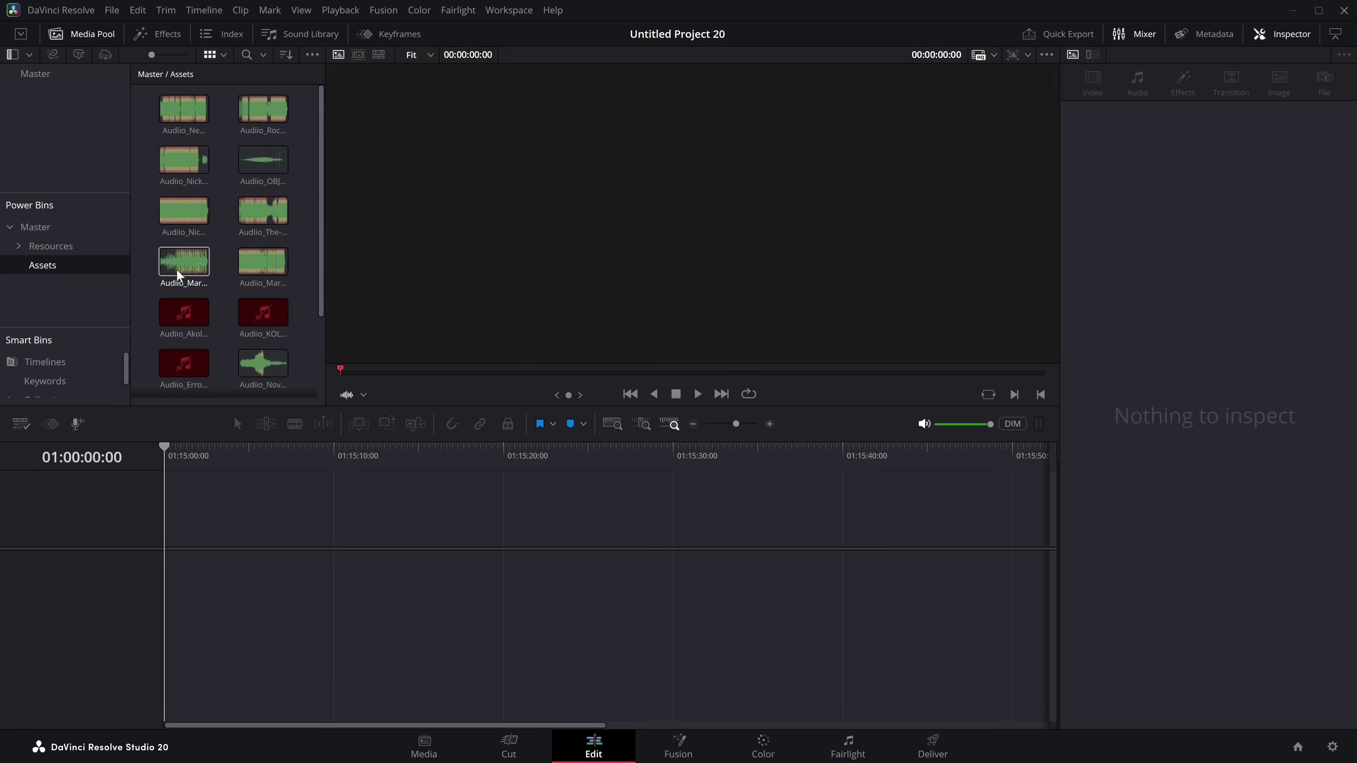